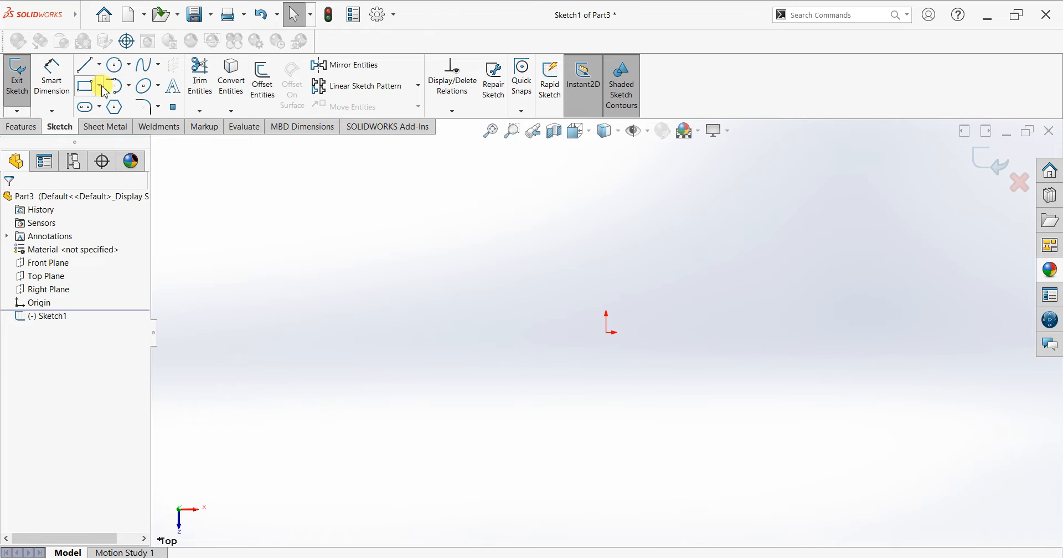
Sketch a center rectangle about 183 mm by 128 mm, centred on the origin.
{"action": "left_click", "coordinate": [101, 87]}
{"action": "left_click", "coordinate": [111, 115]}
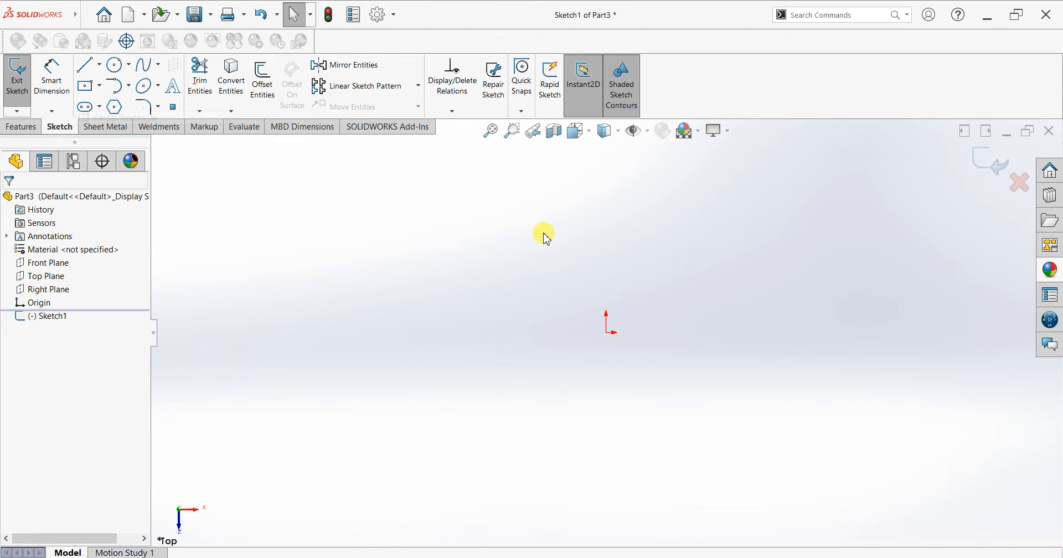
{"action": "left_click", "coordinate": [607, 332]}
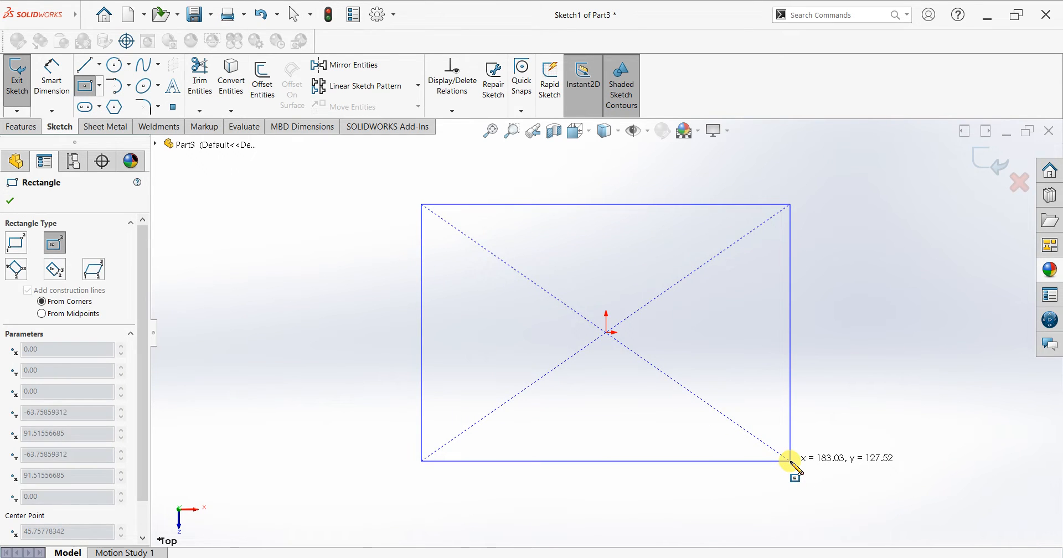
{"action": "left_click", "coordinate": [791, 461]}
Dimension the rectangle to 200 mm wide and 140 mm high.
{"action": "left_click", "coordinate": [49, 77]}
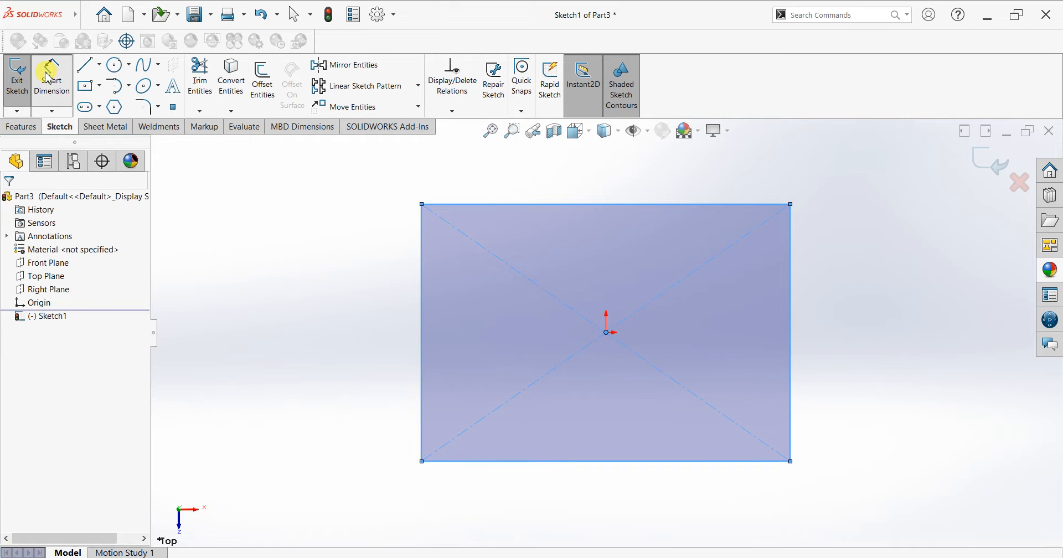
{"action": "left_click", "coordinate": [605, 204]}
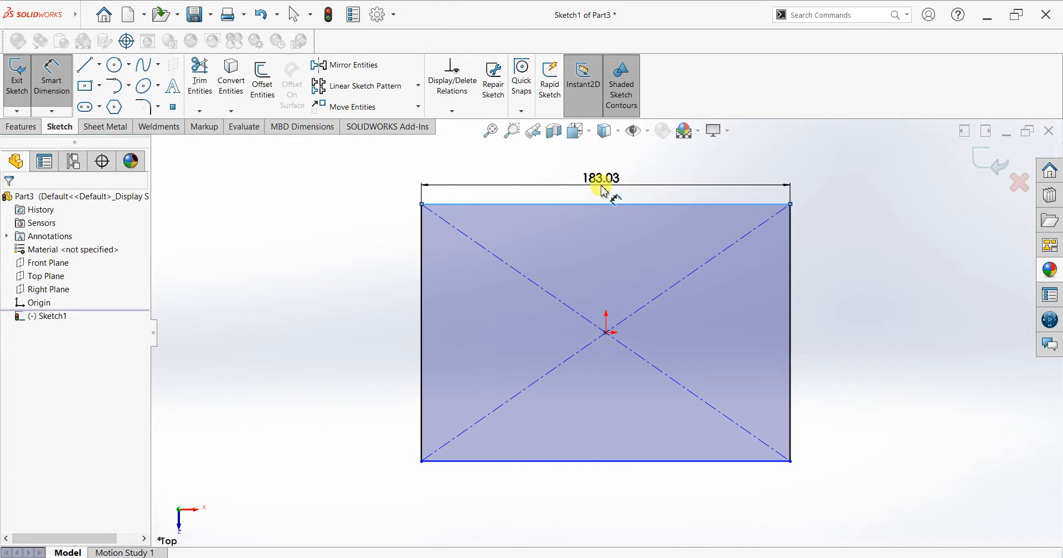
{"action": "left_click", "coordinate": [605, 191]}
{"action": "type", "text": "200"}
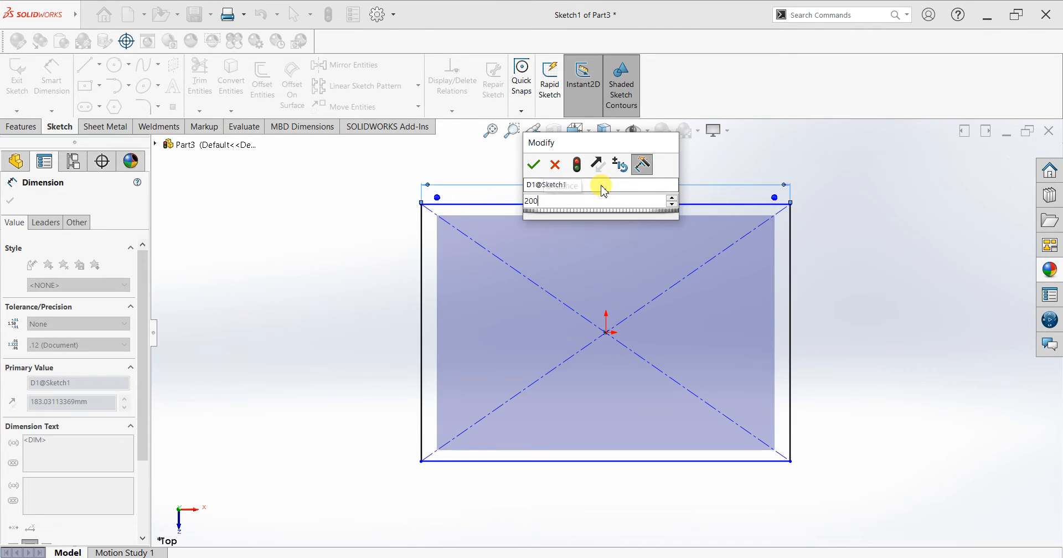
{"action": "key", "text": "Return"}
{"action": "left_click", "coordinate": [791, 321]}
{"action": "left_click", "coordinate": [835, 331]}
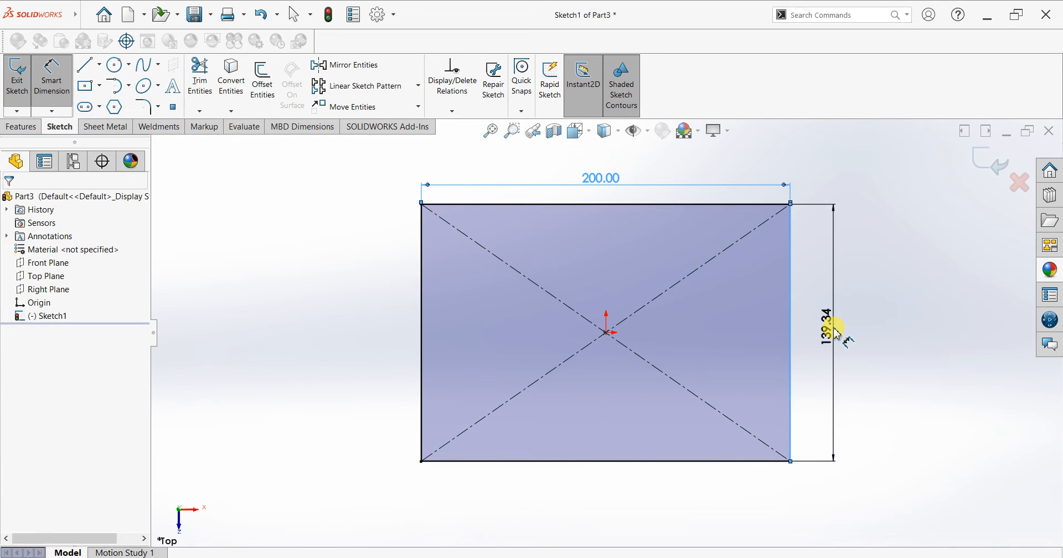
{"action": "type", "text": "14"}
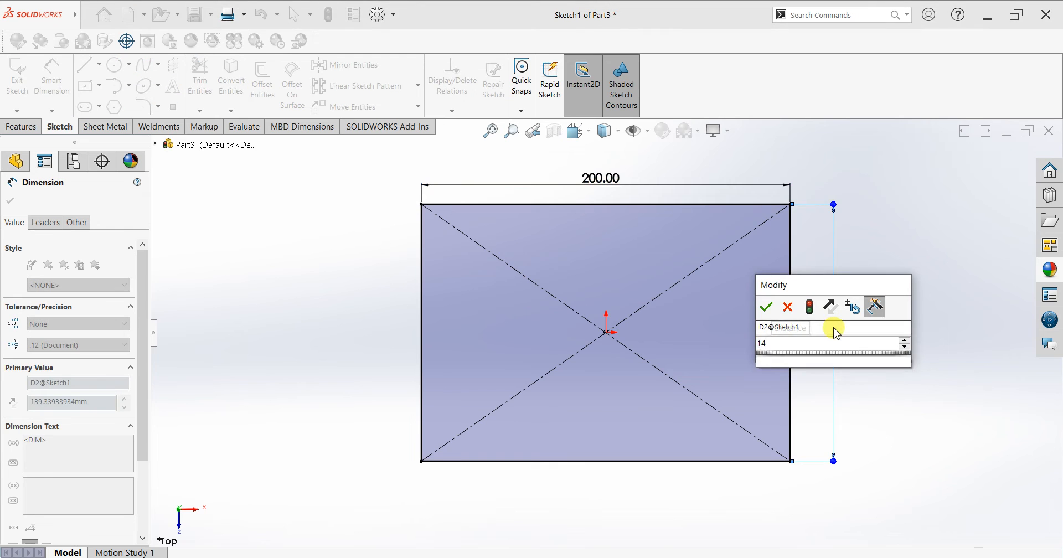
{"action": "type", "text": "0"}
{"action": "key", "text": "Return"}
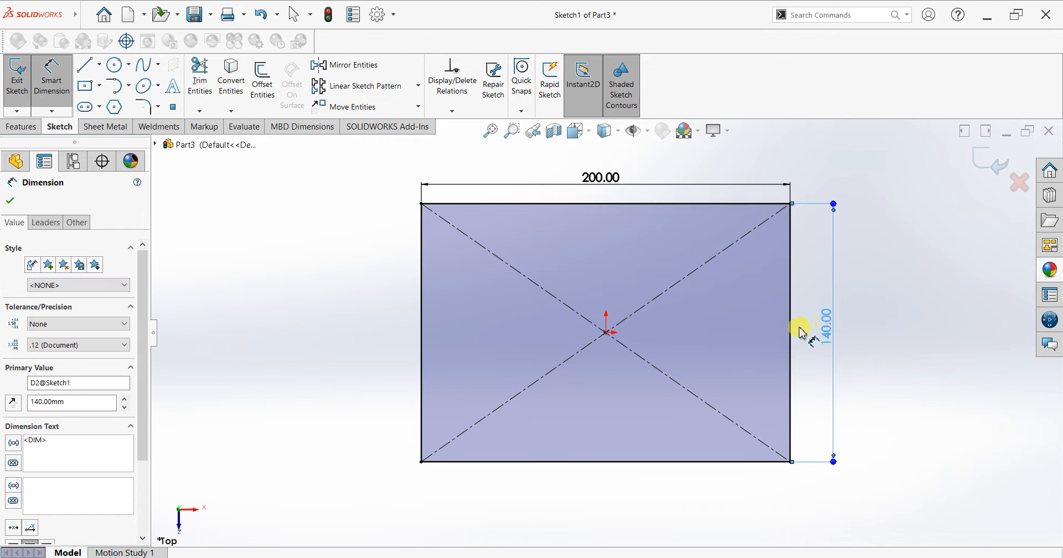
{"action": "left_click", "coordinate": [13, 201]}
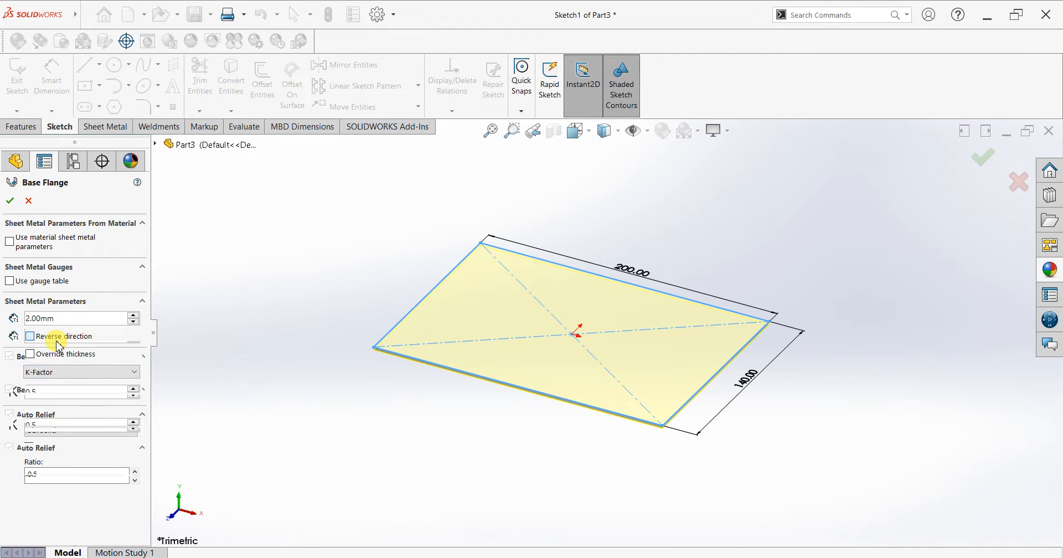
Create a base flange from the rectangle with 5 mm thickness and reversed direction.
{"action": "left_click", "coordinate": [57, 339]}
{"action": "type", "text": "5"}
{"action": "key", "text": "Return"}
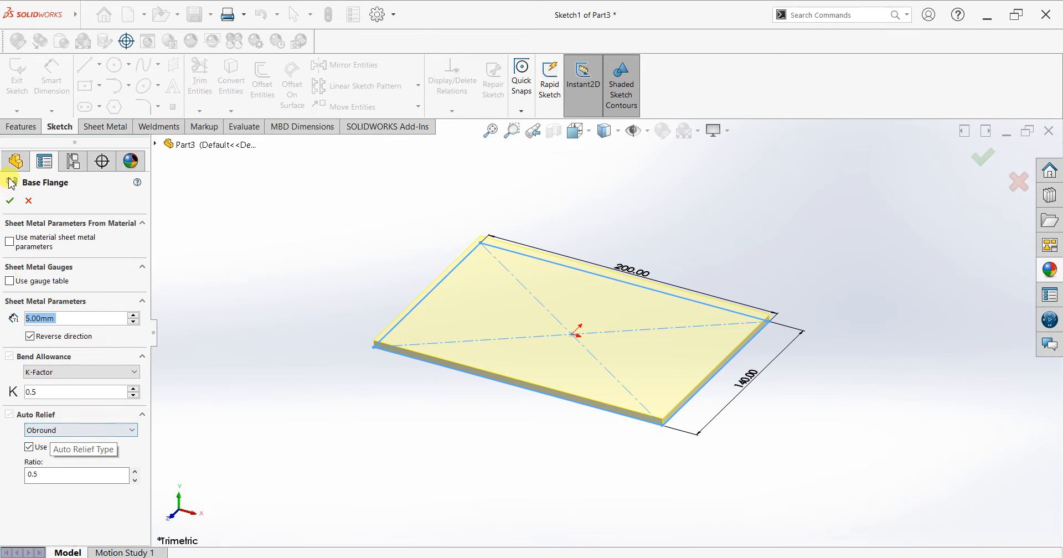
{"action": "left_click", "coordinate": [10, 200]}
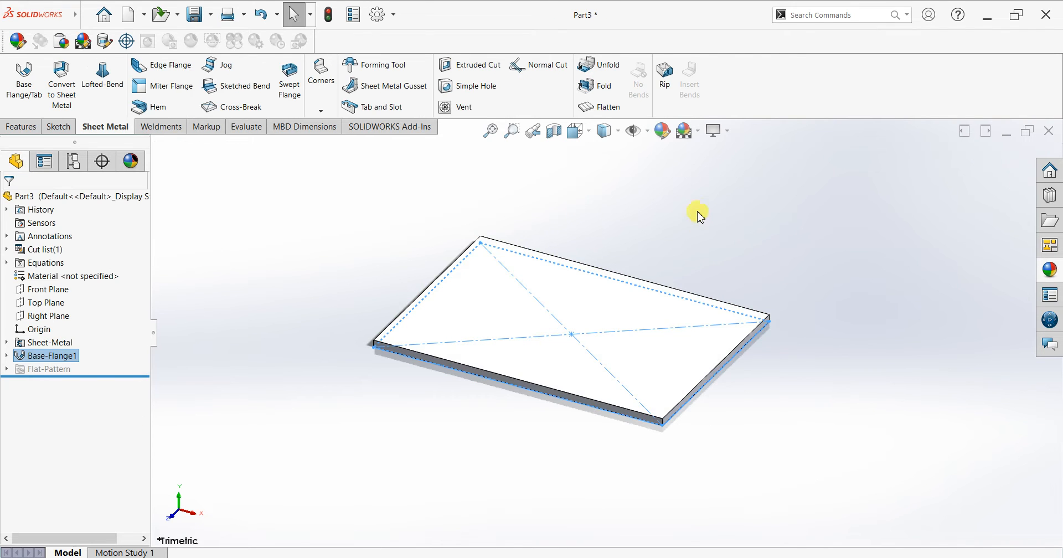
Change the viewport scene to a plain white background.
{"action": "left_click", "coordinate": [697, 131]}
{"action": "left_click", "coordinate": [693, 158]}
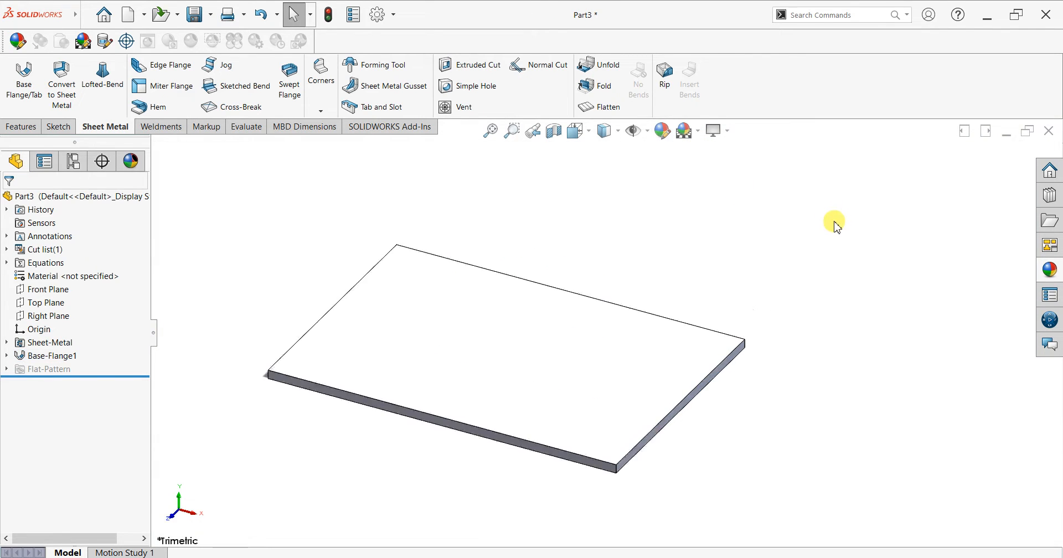
Assign the material AISI 1015 Steel, Cold Drawn (SS) to the sheet metal part.
{"action": "right_click", "coordinate": [54, 281]}
{"action": "left_click", "coordinate": [83, 283]}
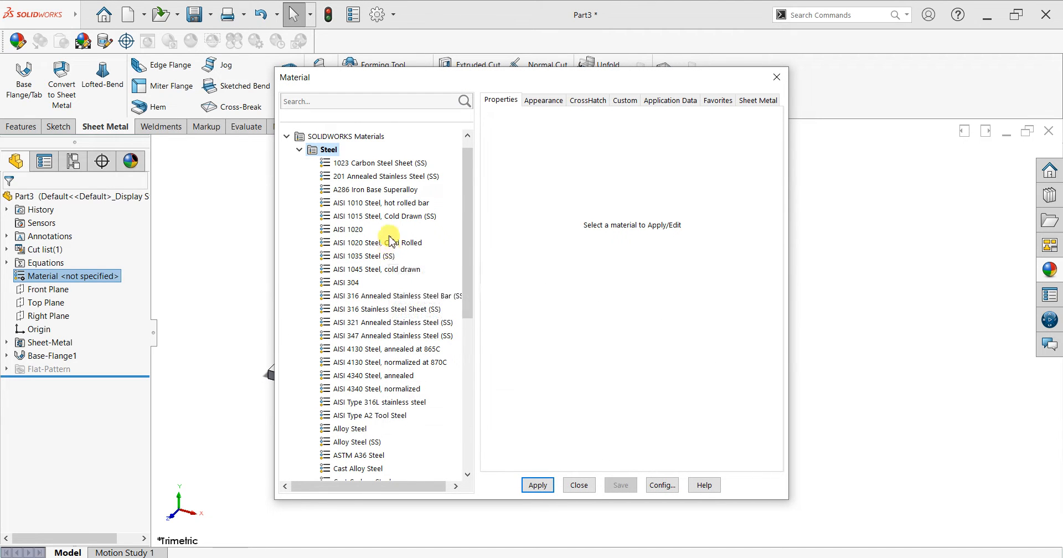
{"action": "left_click", "coordinate": [396, 217]}
{"action": "left_click", "coordinate": [535, 490]}
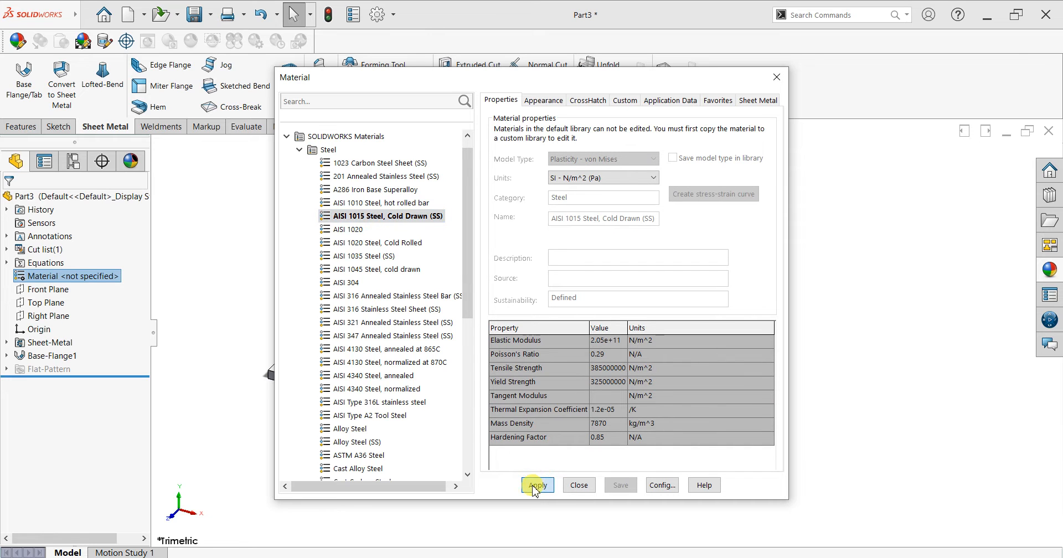
{"action": "left_click", "coordinate": [579, 486]}
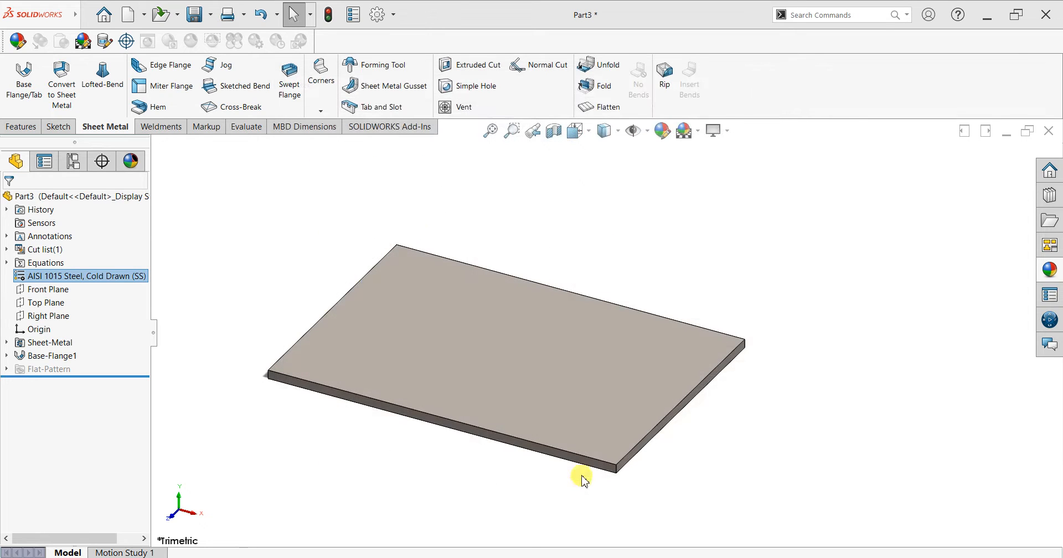
{"action": "left_click", "coordinate": [714, 132]}
{"action": "left_click", "coordinate": [846, 292]}
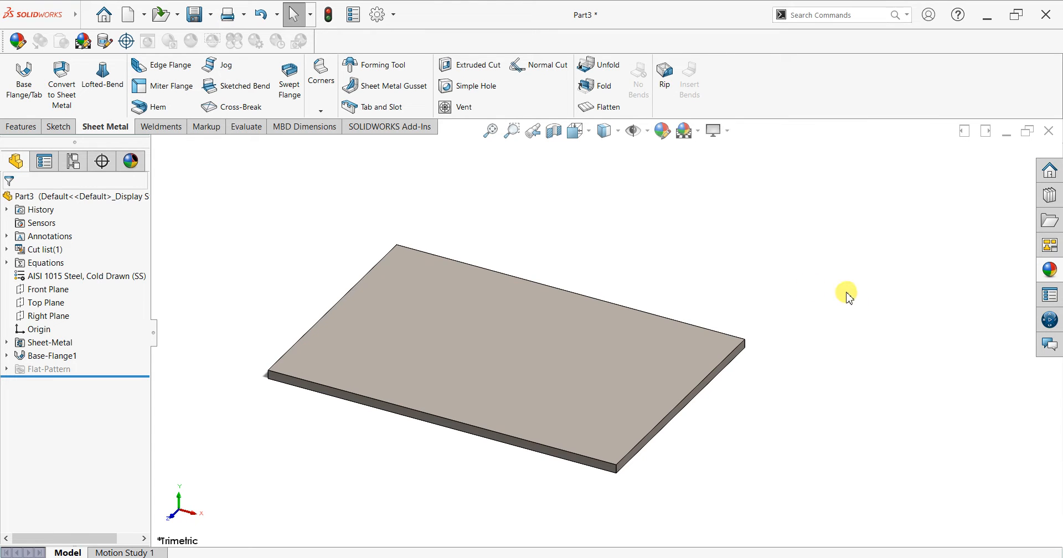
Add 90-degree edge flanges 120 mm long along both 140 mm edges of the base plate, both pointing to the same side.
{"action": "middle_click_drag", "start_coordinate": [373, 423], "coordinate": [443, 210]}
{"action": "scroll", "coordinate": [607, 332], "scroll_direction": "up", "scroll_amount": 2}
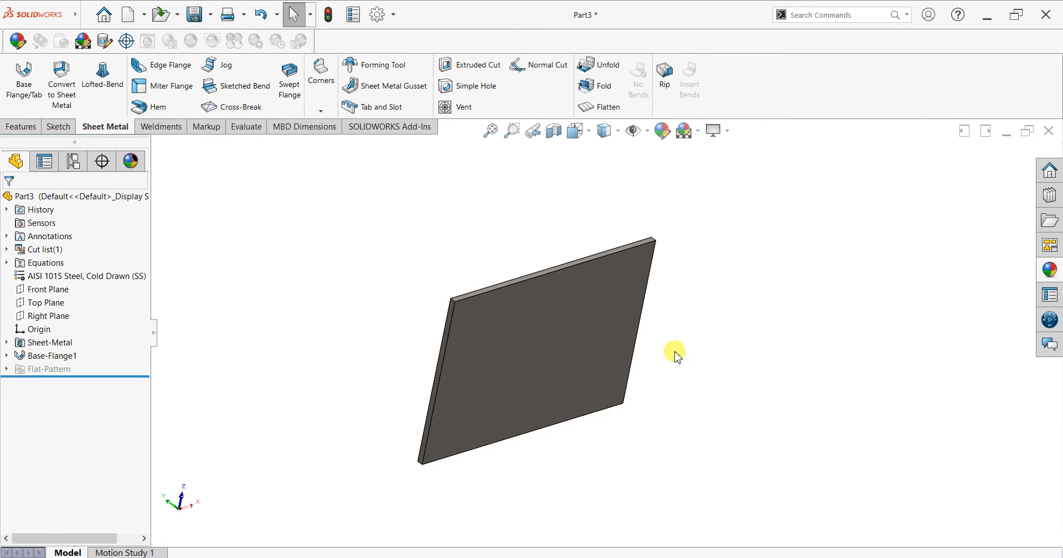
{"action": "middle_click_drag", "start_coordinate": [704, 358], "coordinate": [659, 382]}
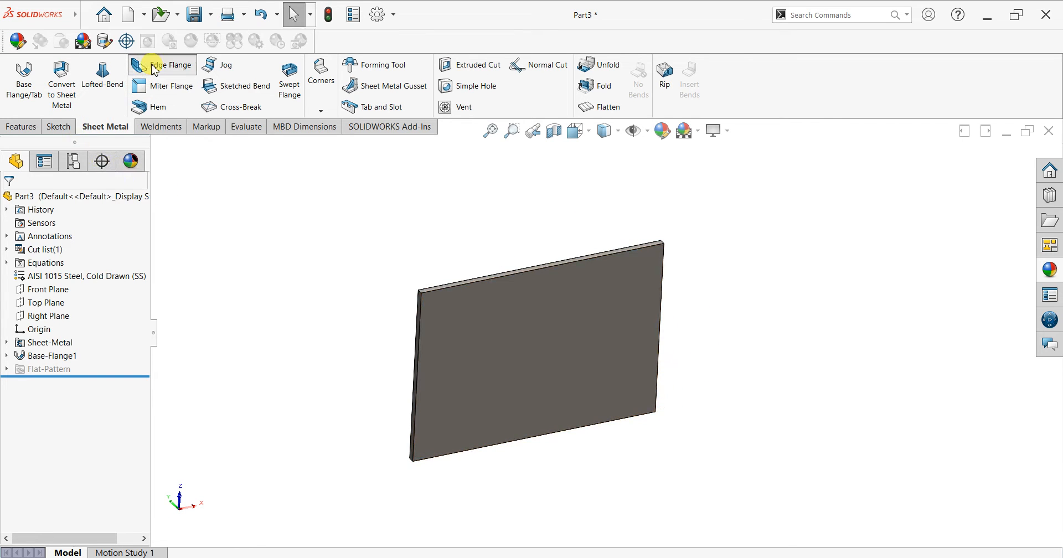
{"action": "left_click", "coordinate": [156, 67]}
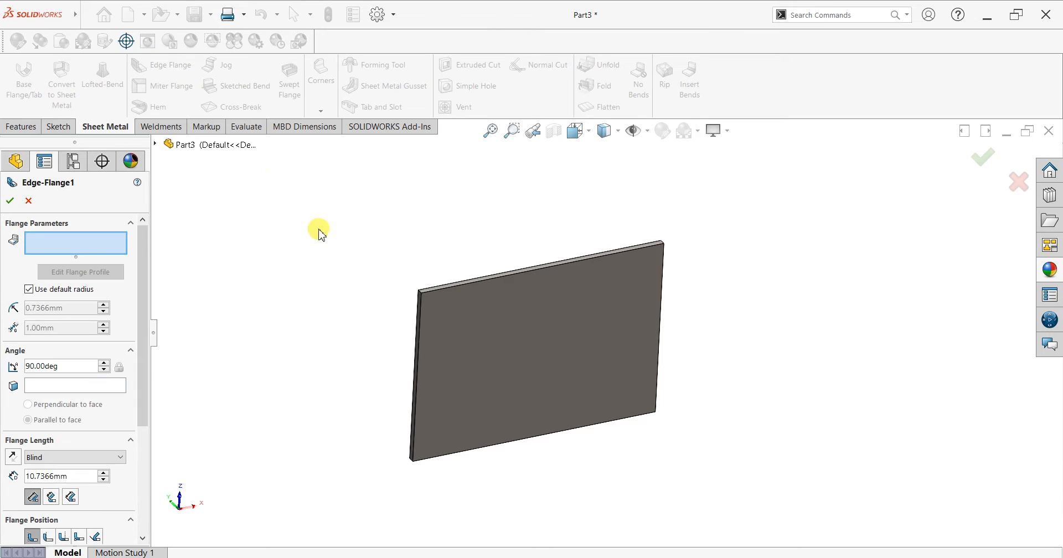
{"action": "left_click", "coordinate": [419, 327]}
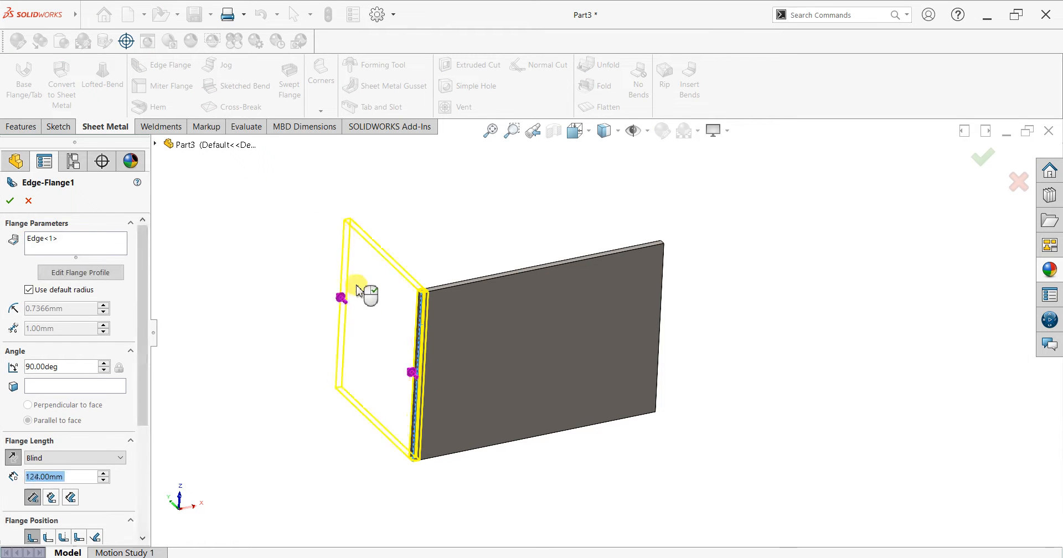
{"action": "left_click", "coordinate": [341, 295]}
{"action": "left_click", "coordinate": [661, 284]}
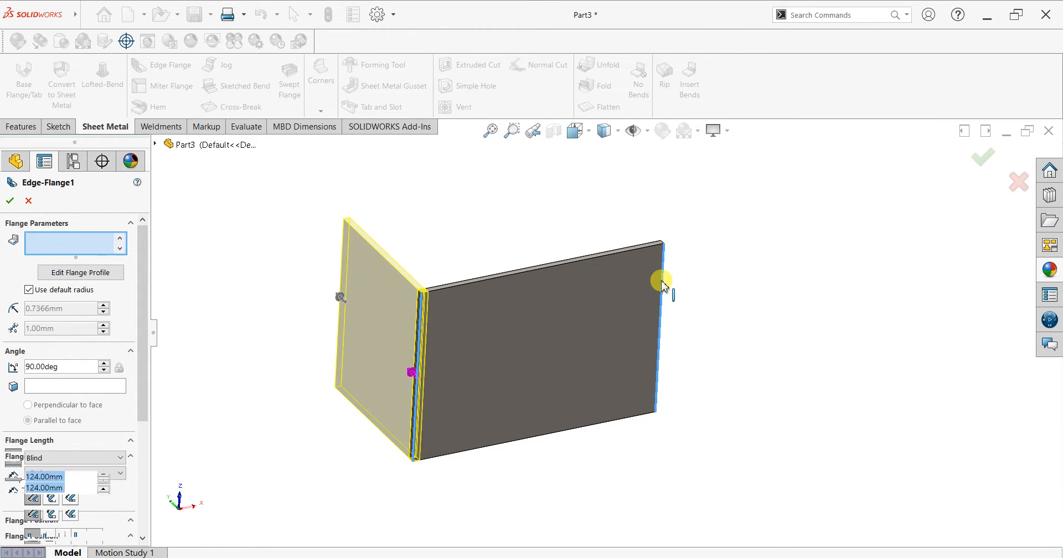
{"action": "left_click_drag", "start_coordinate": [139, 361], "coordinate": [143, 430]}
{"action": "left_click", "coordinate": [73, 364]}
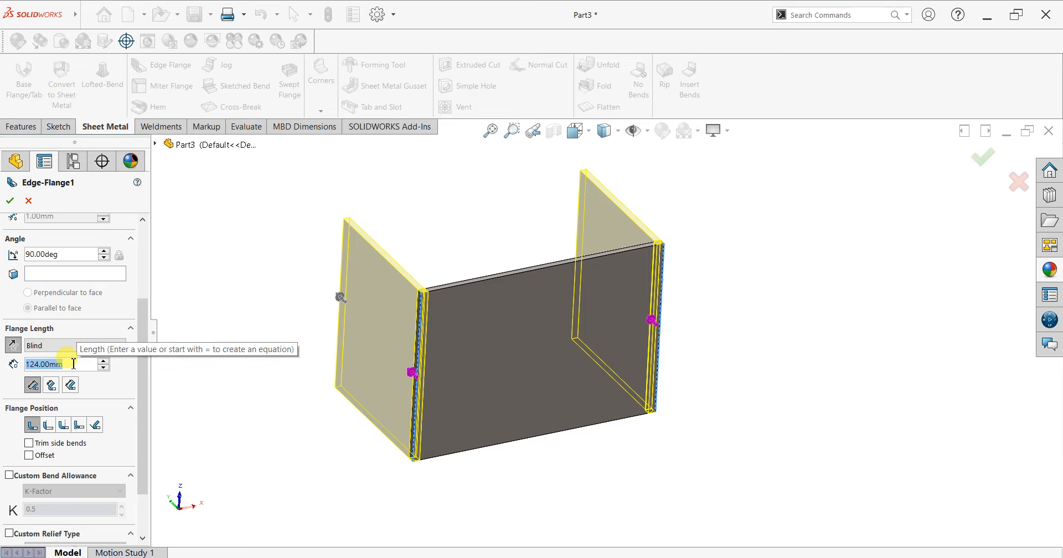
{"action": "type", "text": "120"}
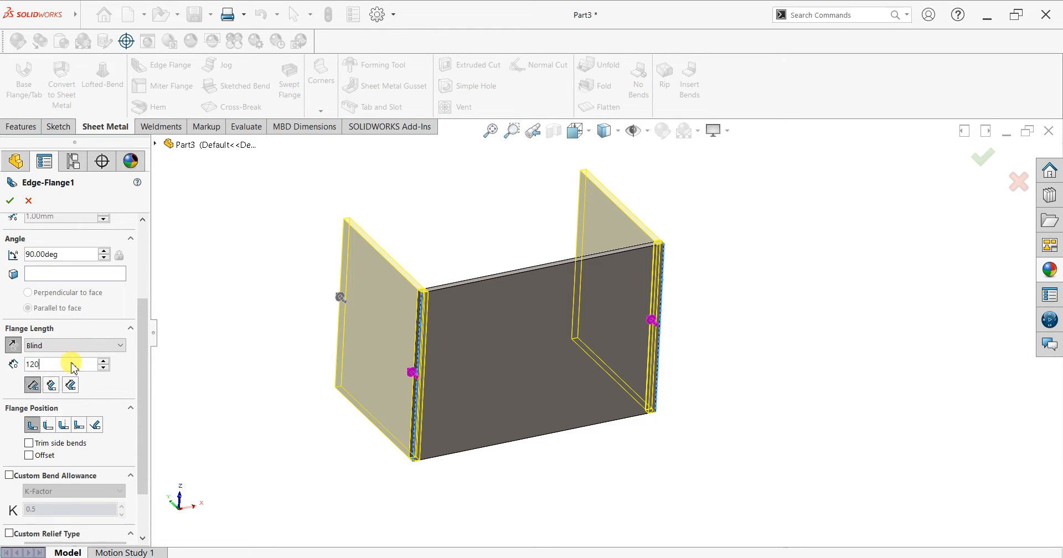
{"action": "key", "text": "Return"}
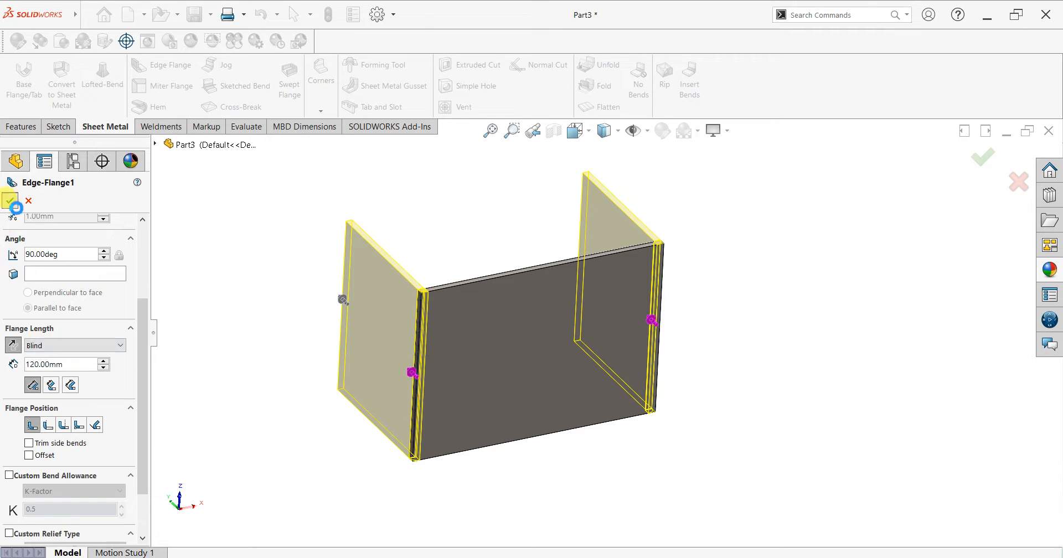
{"action": "left_click", "coordinate": [11, 202]}
Add outward edge flanges 50 mm long along the lower edges of both side walls and the base plate.
{"action": "middle_click_drag", "start_coordinate": [697, 328], "coordinate": [708, 273]}
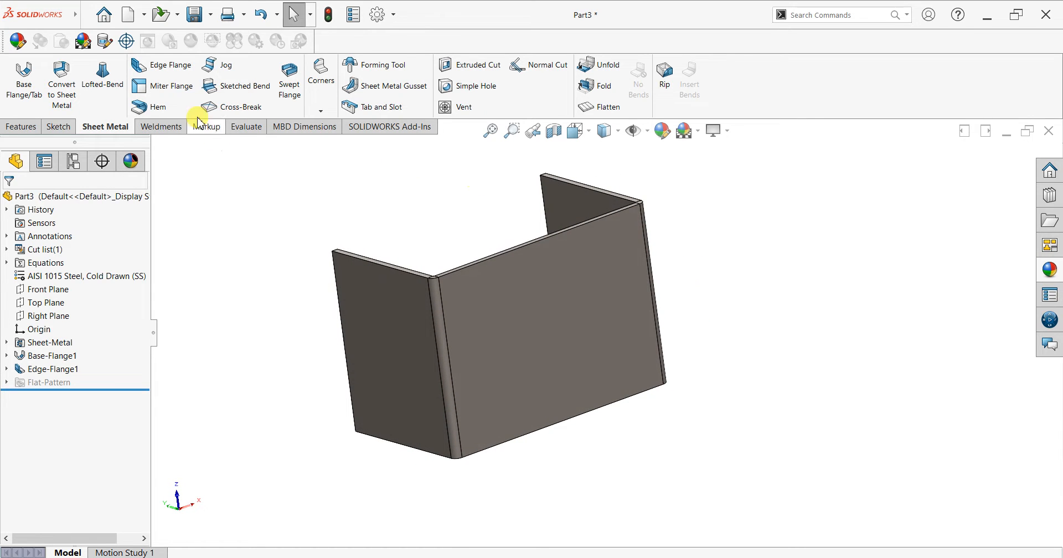
{"action": "left_click", "coordinate": [141, 65]}
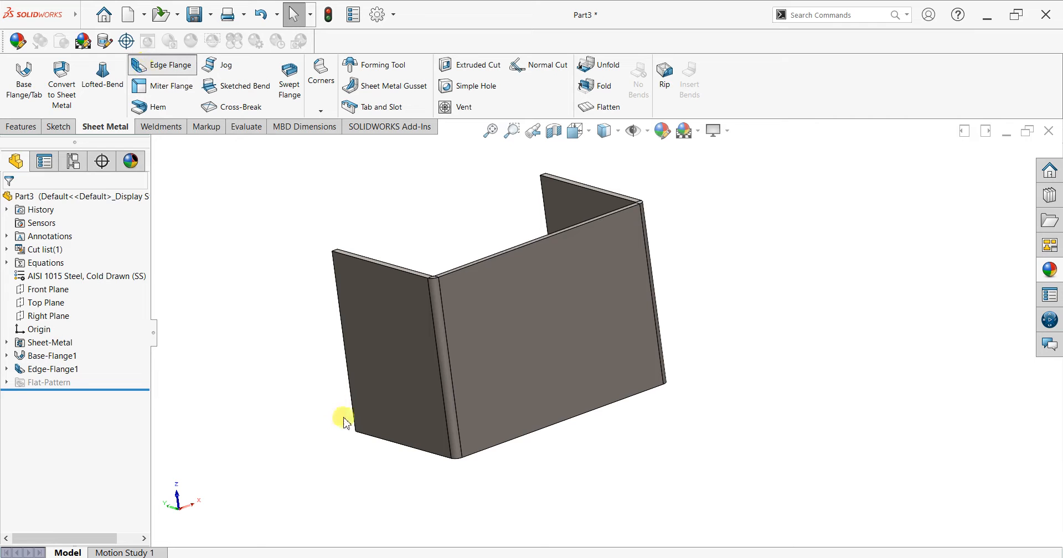
{"action": "left_click", "coordinate": [381, 441]}
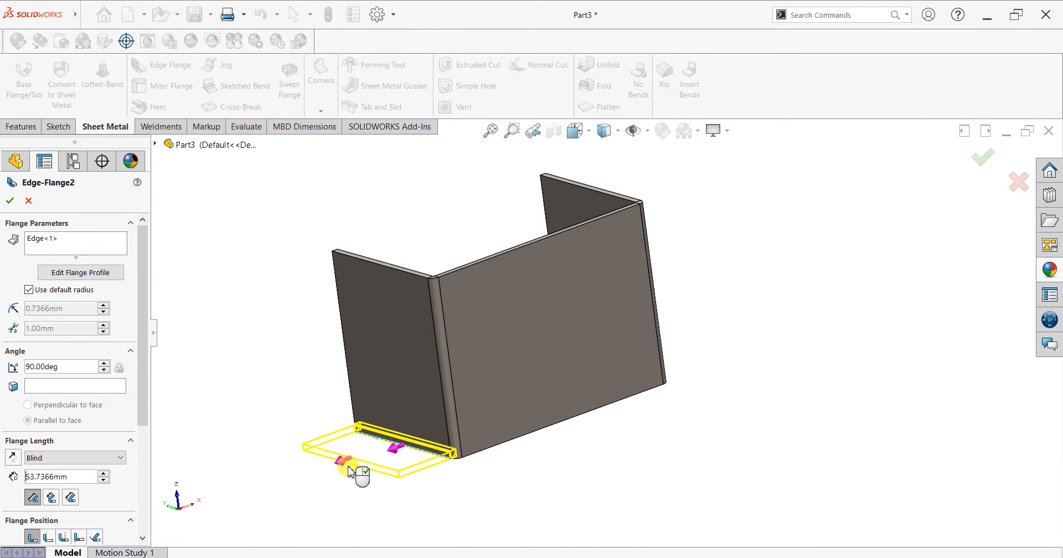
{"action": "middle_click_drag", "start_coordinate": [726, 403], "coordinate": [649, 396]}
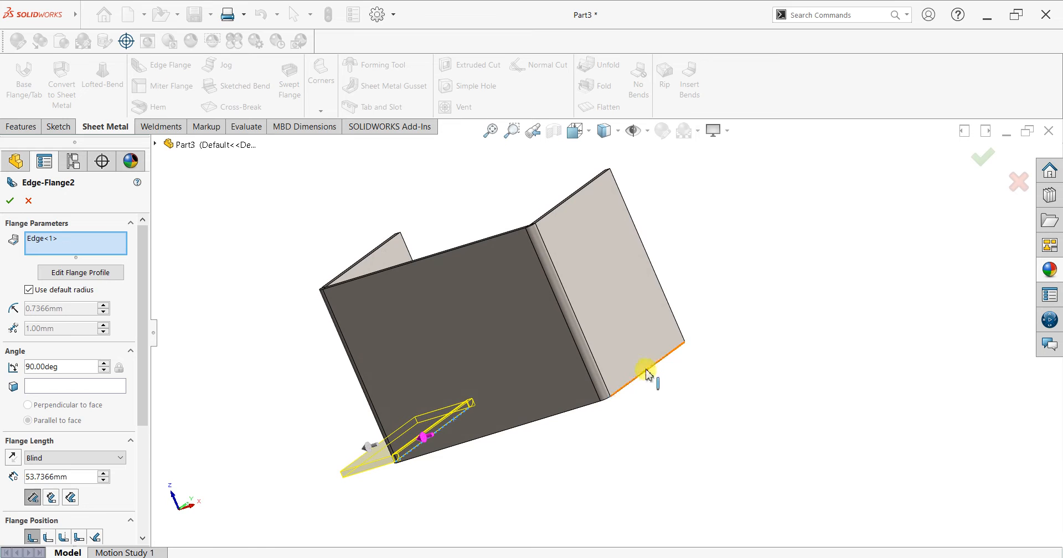
{"action": "left_click", "coordinate": [647, 373]}
{"action": "middle_click_drag", "start_coordinate": [534, 471], "coordinate": [593, 426]}
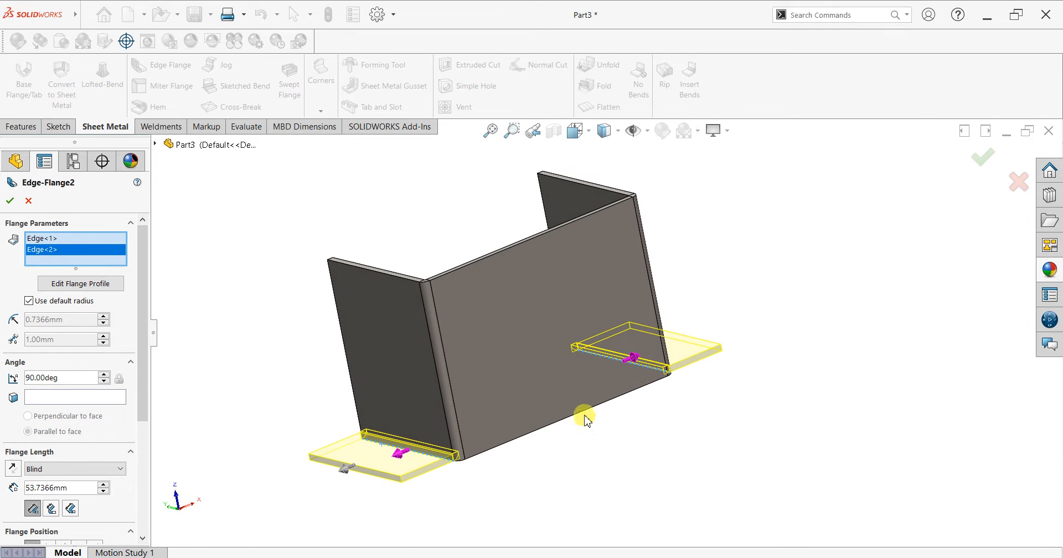
{"action": "left_click", "coordinate": [586, 411]}
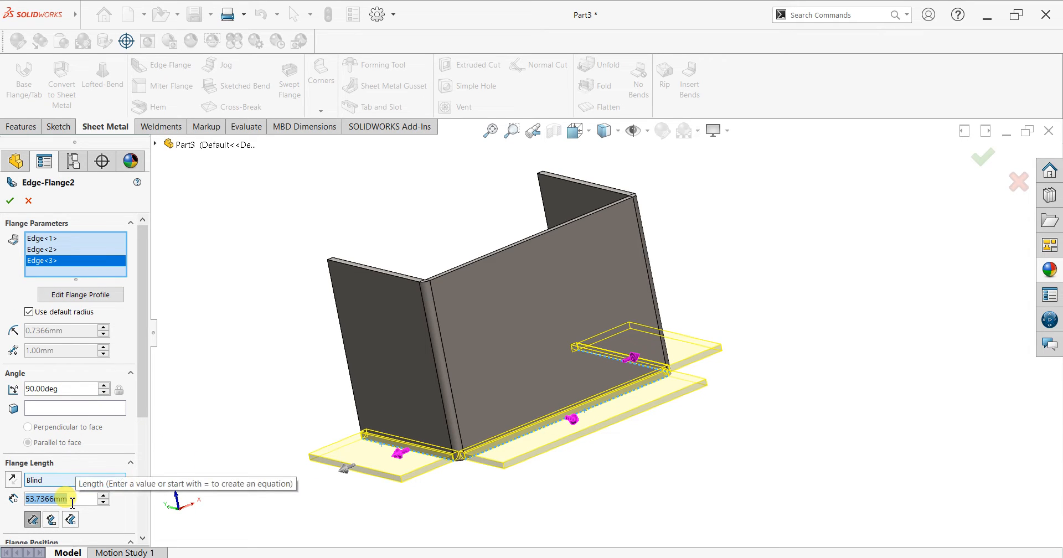
{"action": "type", "text": "50"}
{"action": "key", "text": "Return"}
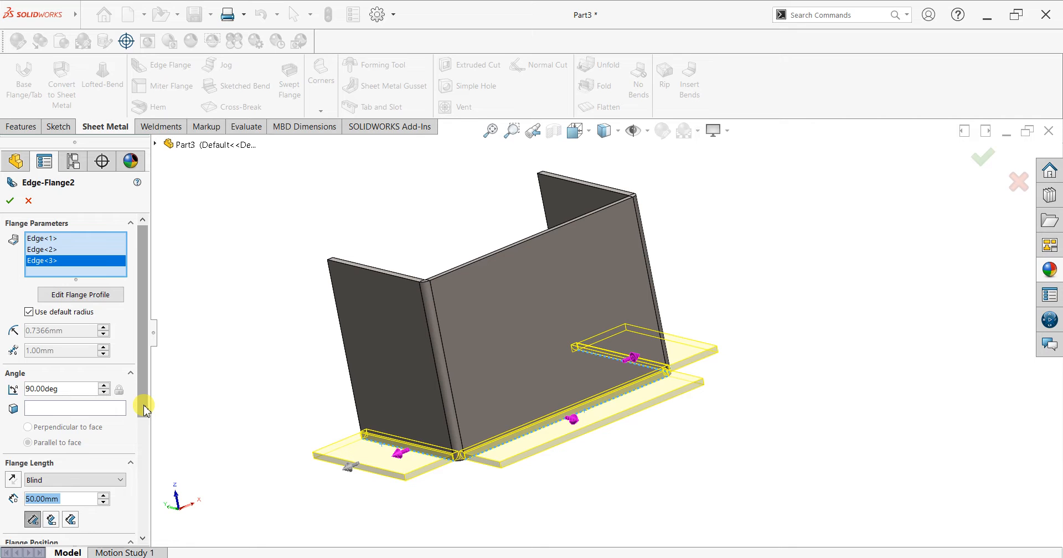
{"action": "left_click", "coordinate": [10, 201]}
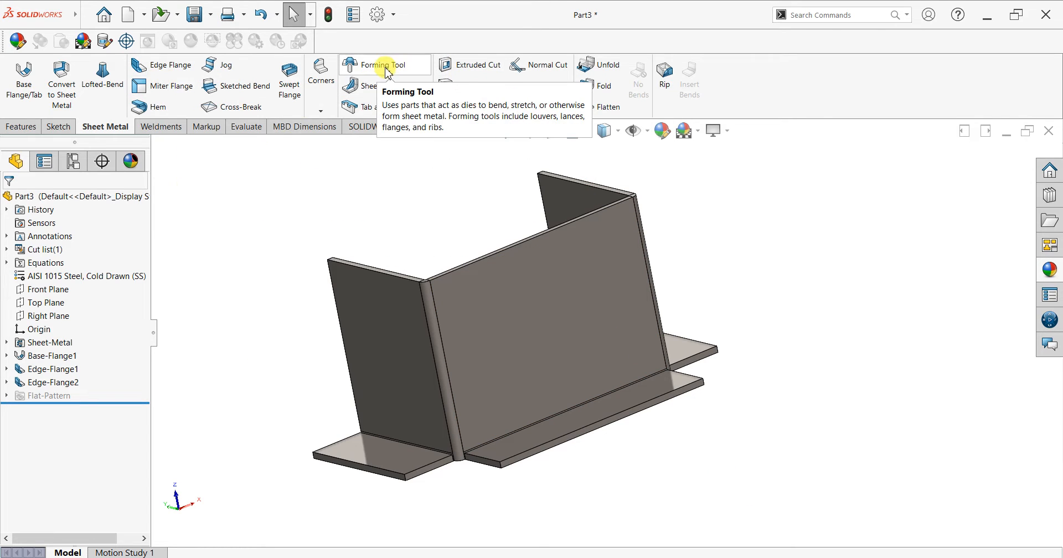
Start a rounded Break Corner and select the six outer corners of the three bottom flanges.
{"action": "left_click", "coordinate": [320, 111]}
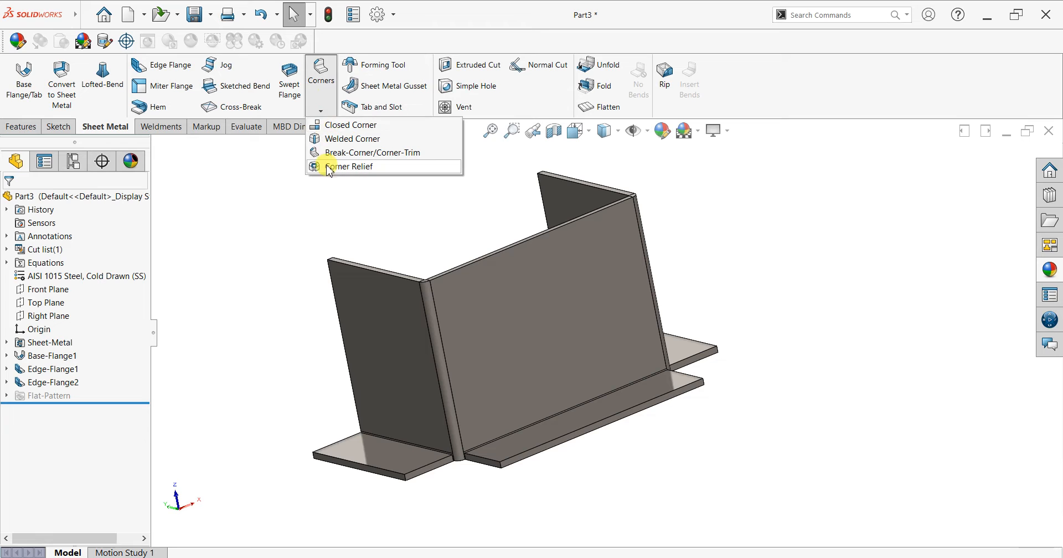
{"action": "left_click", "coordinate": [329, 154]}
{"action": "left_click", "coordinate": [56, 287]}
{"action": "scroll", "coordinate": [499, 467], "scroll_direction": "down", "scroll_amount": 2}
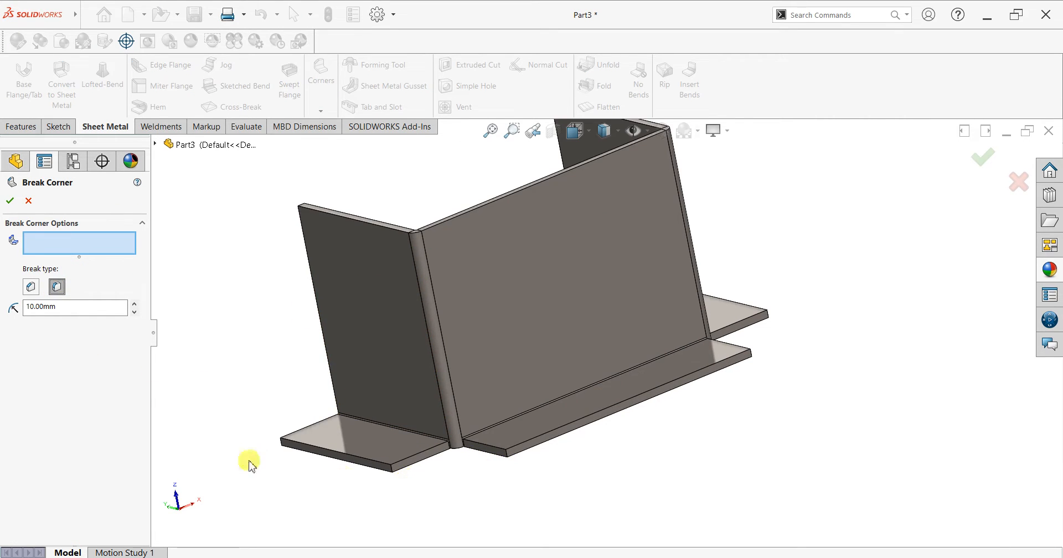
{"action": "left_click", "coordinate": [283, 443]}
{"action": "left_click", "coordinate": [393, 466]}
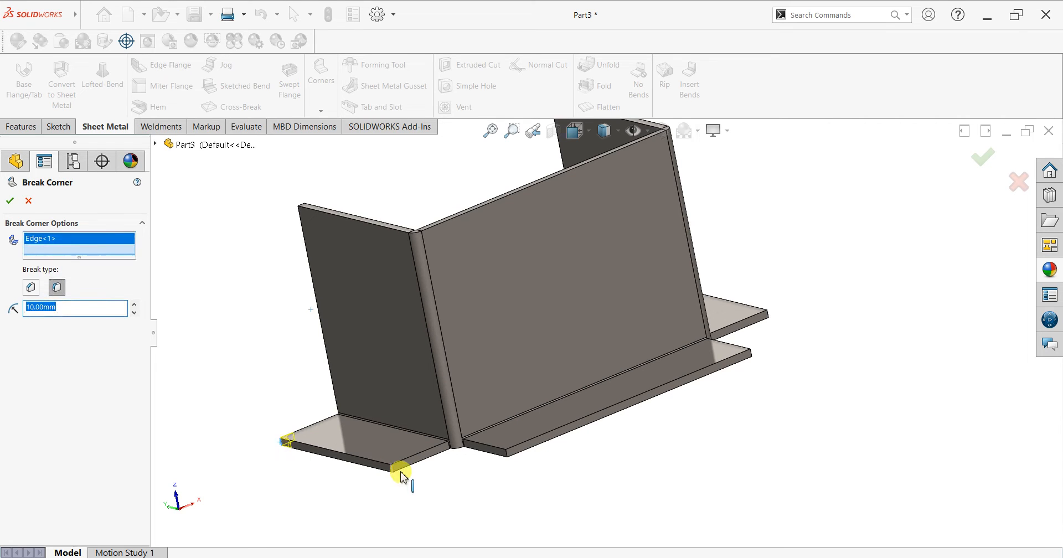
{"action": "left_click", "coordinate": [510, 452]}
{"action": "left_click", "coordinate": [750, 357]}
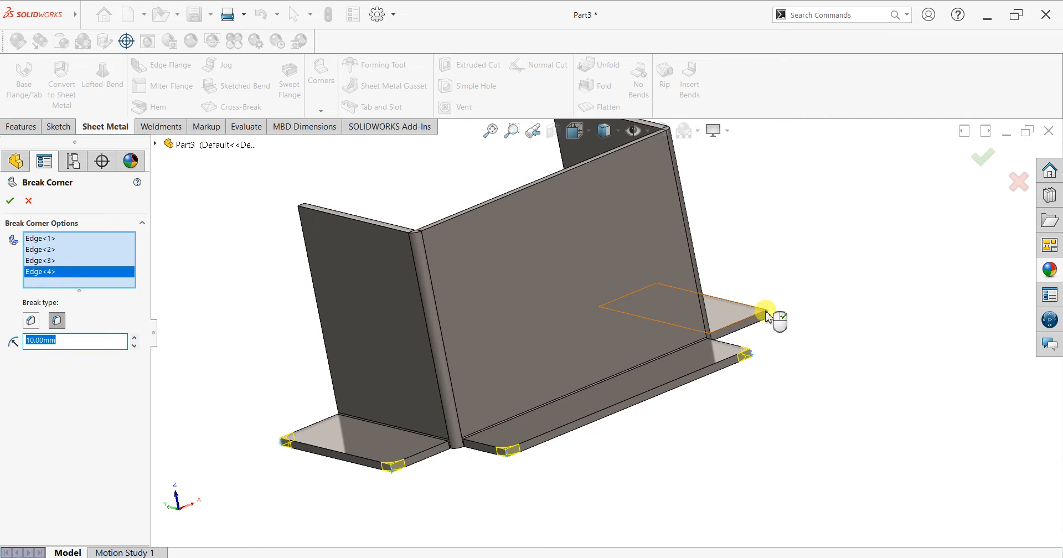
{"action": "left_click", "coordinate": [767, 317]}
{"action": "middle_click_drag", "start_coordinate": [774, 311], "coordinate": [788, 237]}
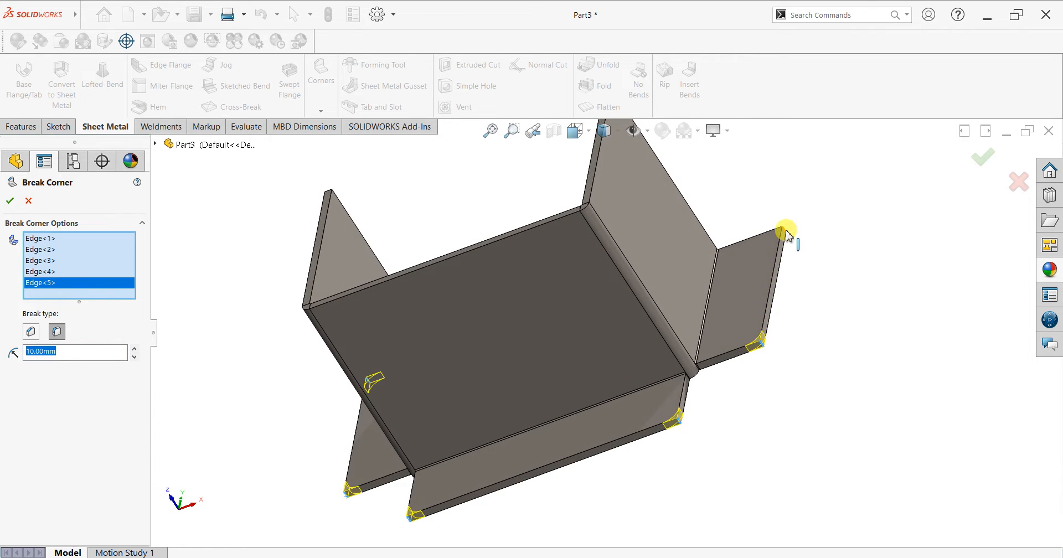
{"action": "left_click", "coordinate": [787, 233]}
{"action": "middle_click_drag", "start_coordinate": [617, 428], "coordinate": [657, 361]}
Set the corner radius to 15 mm and include the upper free corners of both side walls in the Break Corner.
{"action": "left_click", "coordinate": [90, 362]}
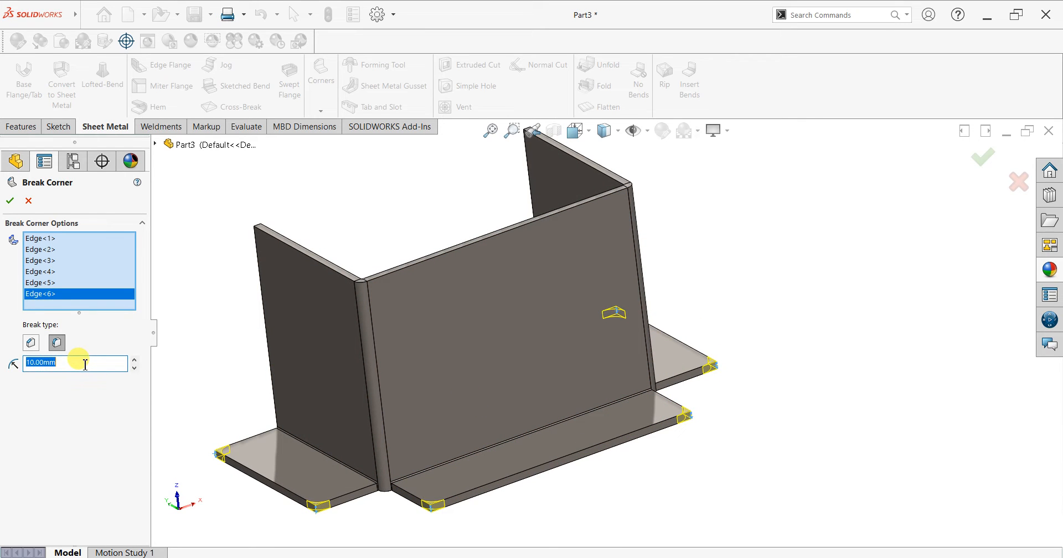
{"action": "key", "text": "Return"}
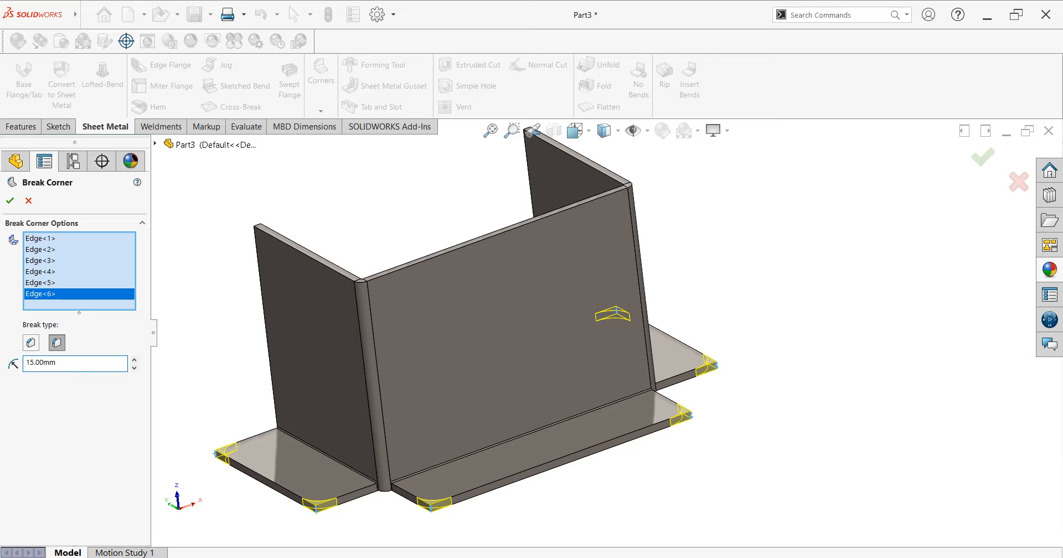
{"action": "left_click", "coordinate": [256, 226]}
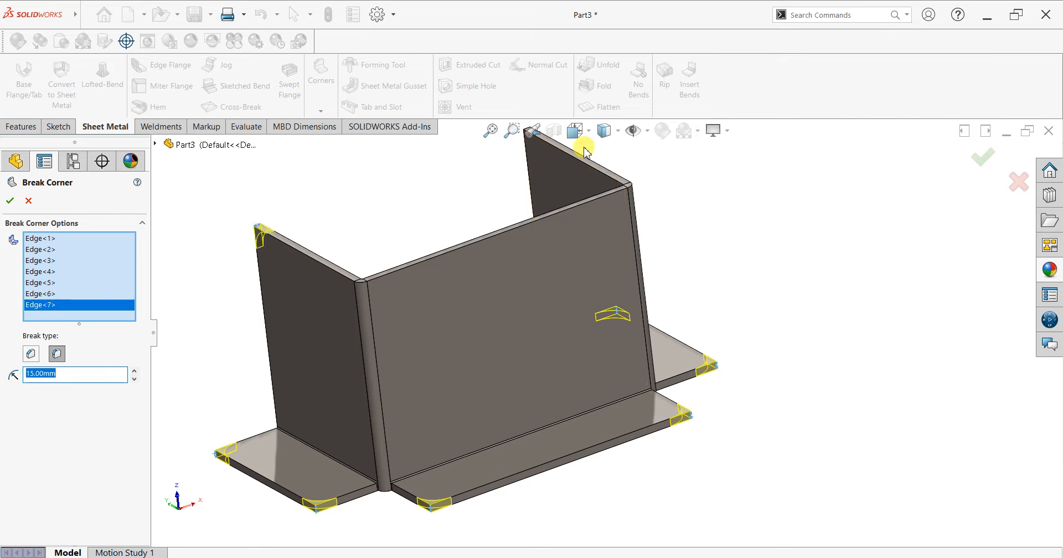
{"action": "scroll", "coordinate": [549, 153], "scroll_direction": "up", "scroll_amount": 2}
{"action": "scroll", "coordinate": [548, 160], "scroll_direction": "down", "scroll_amount": 2}
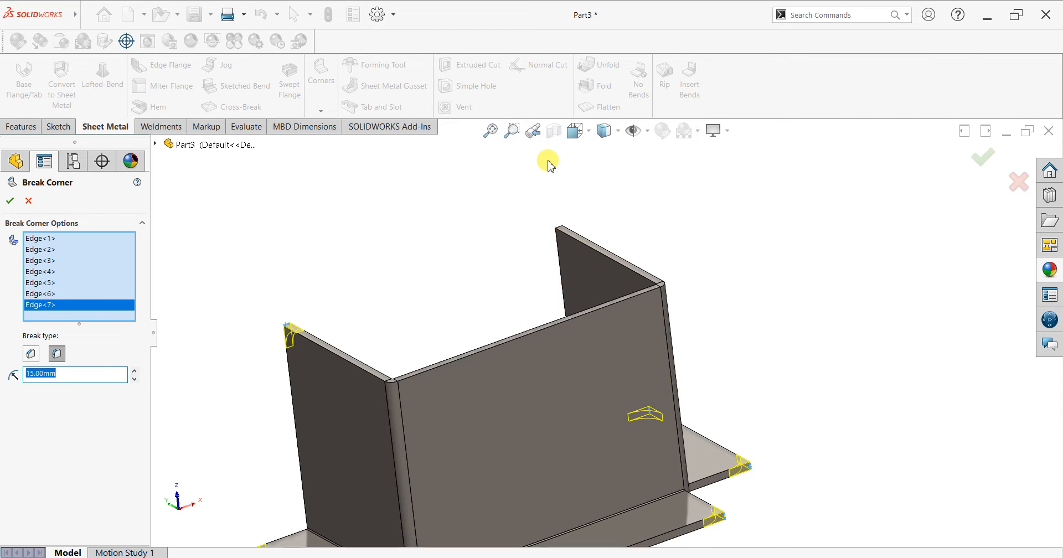
{"action": "left_click", "coordinate": [562, 230]}
{"action": "scroll", "coordinate": [450, 332], "scroll_direction": "up", "scroll_amount": 2}
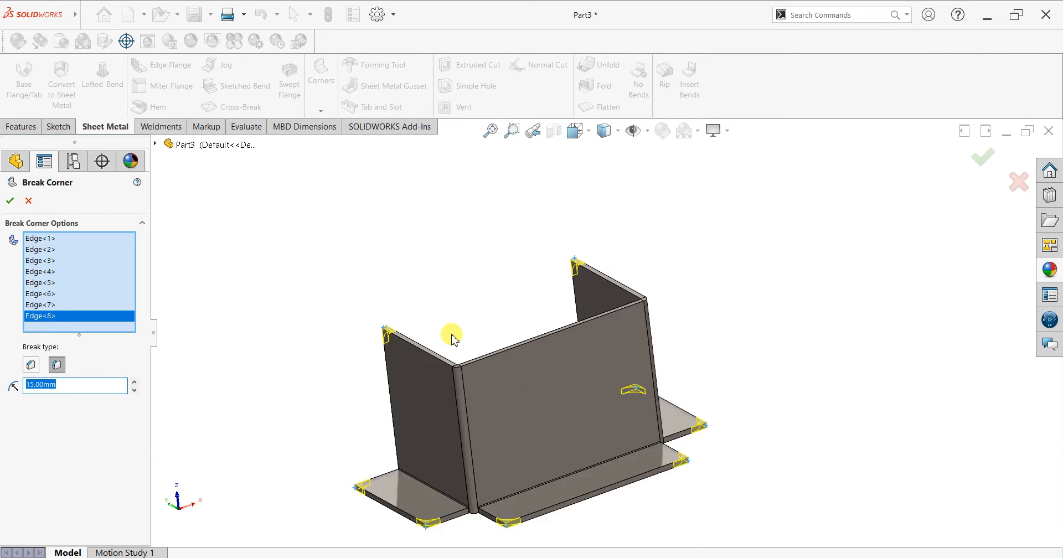
{"action": "left_click", "coordinate": [10, 200]}
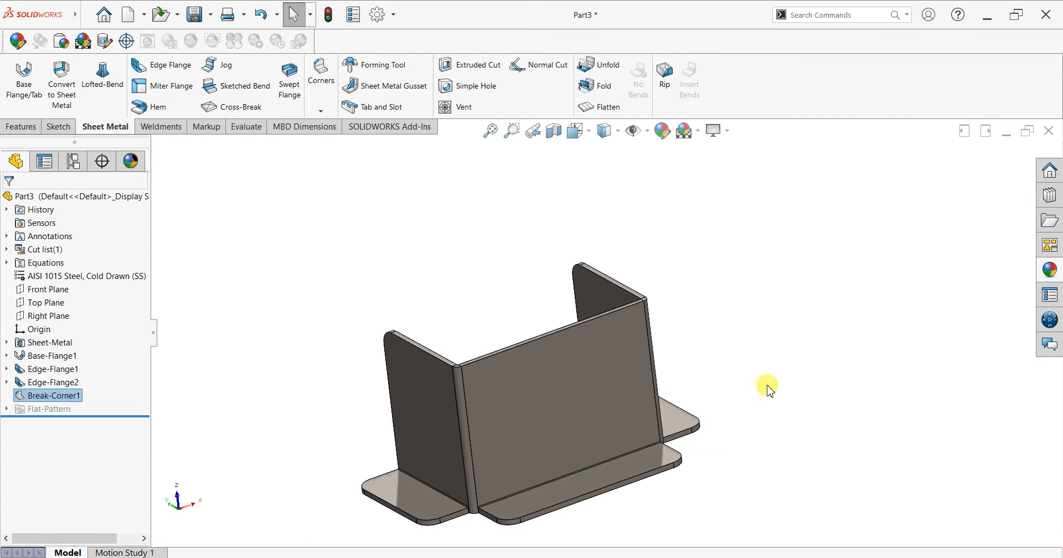
On the long bottom flange's upper face, sketch three circles about 8 to 9 mm in radius: two at the left flange's outer corners, one at the long flange's left corner.
{"action": "middle_click_drag", "start_coordinate": [727, 382], "coordinate": [590, 228]}
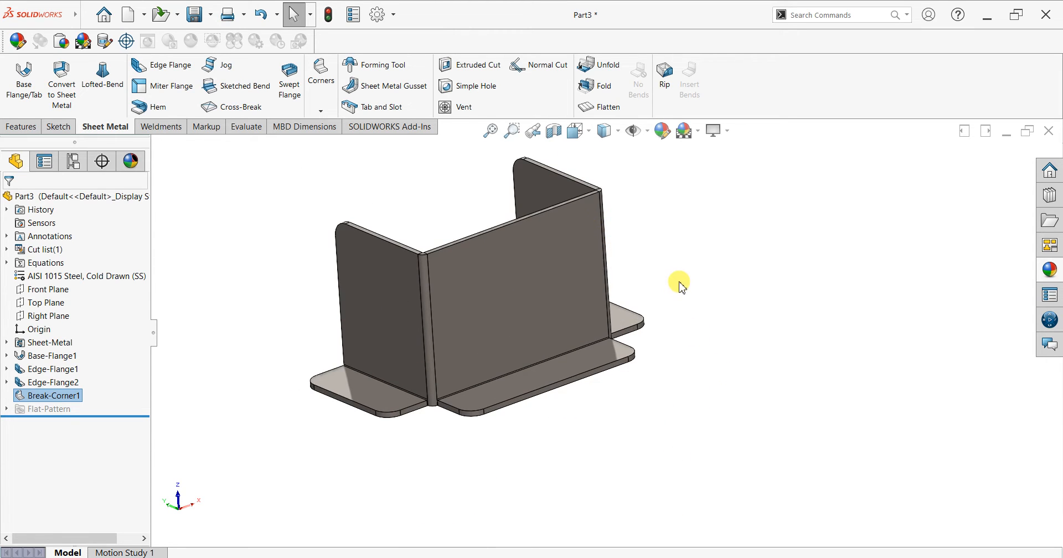
{"action": "scroll", "coordinate": [683, 286], "scroll_direction": "down", "scroll_amount": 2}
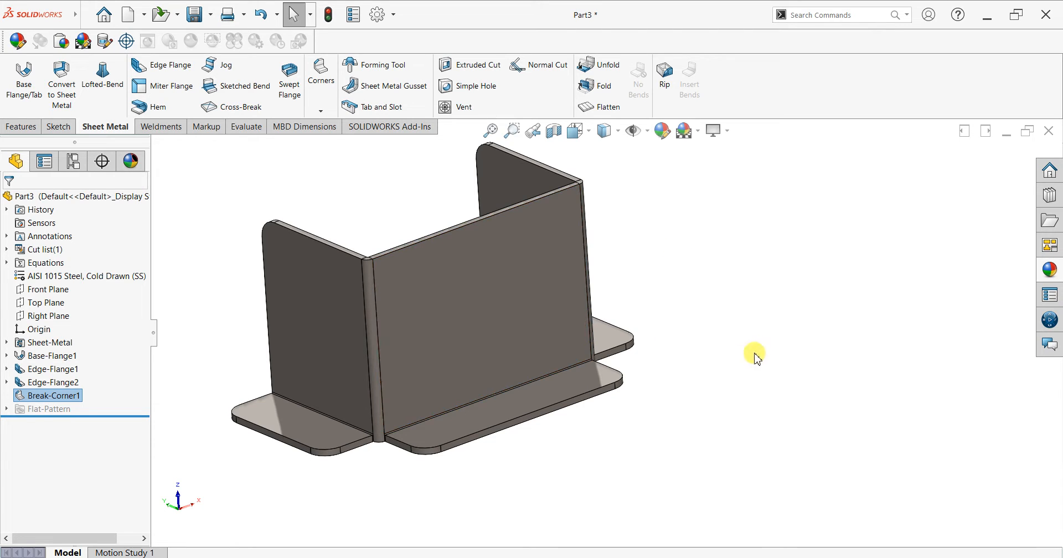
{"action": "left_click", "coordinate": [561, 400]}
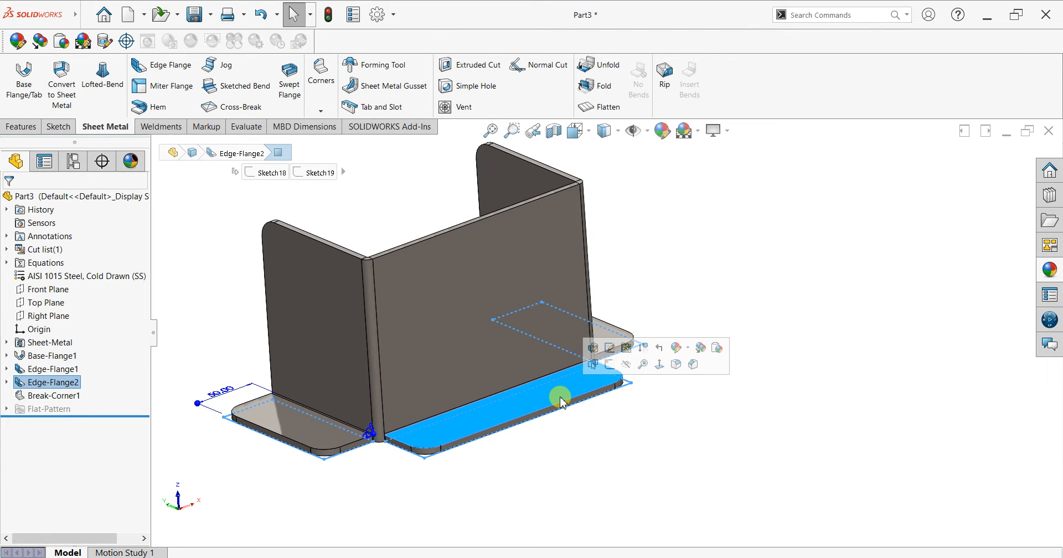
{"action": "key", "text": "ctrl+8"}
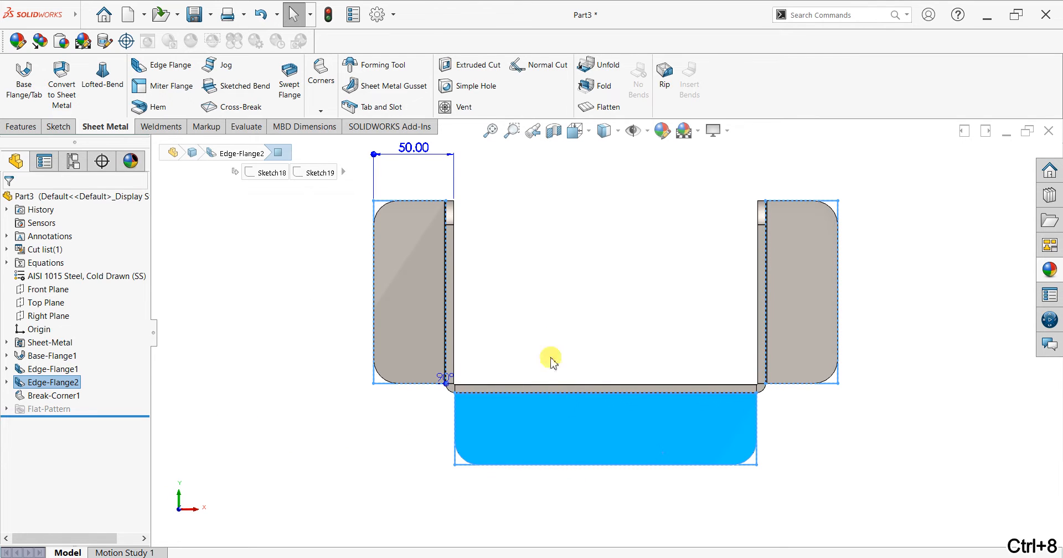
{"action": "left_click", "coordinate": [58, 126]}
{"action": "left_click", "coordinate": [21, 83]}
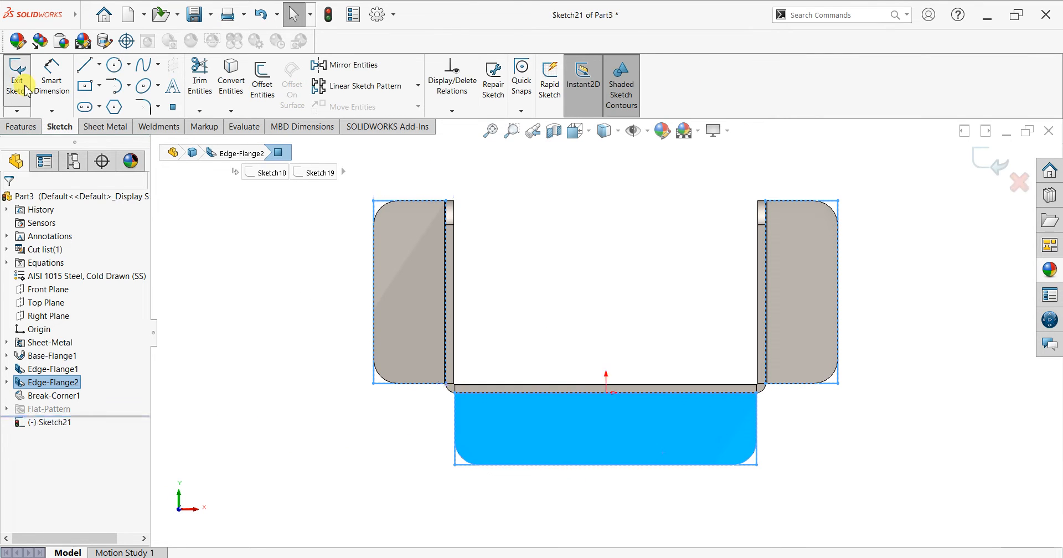
{"action": "left_click", "coordinate": [115, 64]}
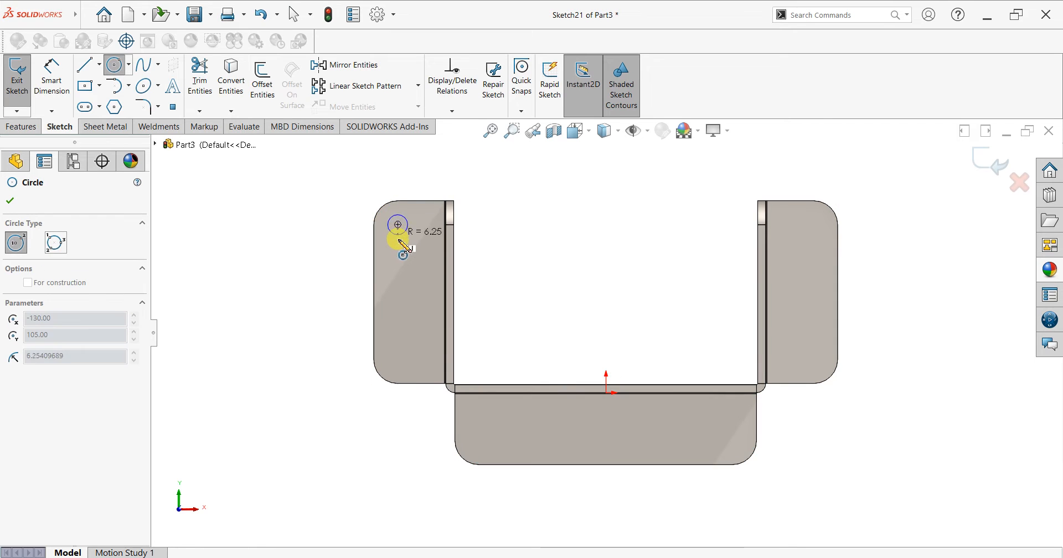
{"action": "left_click", "coordinate": [407, 235]}
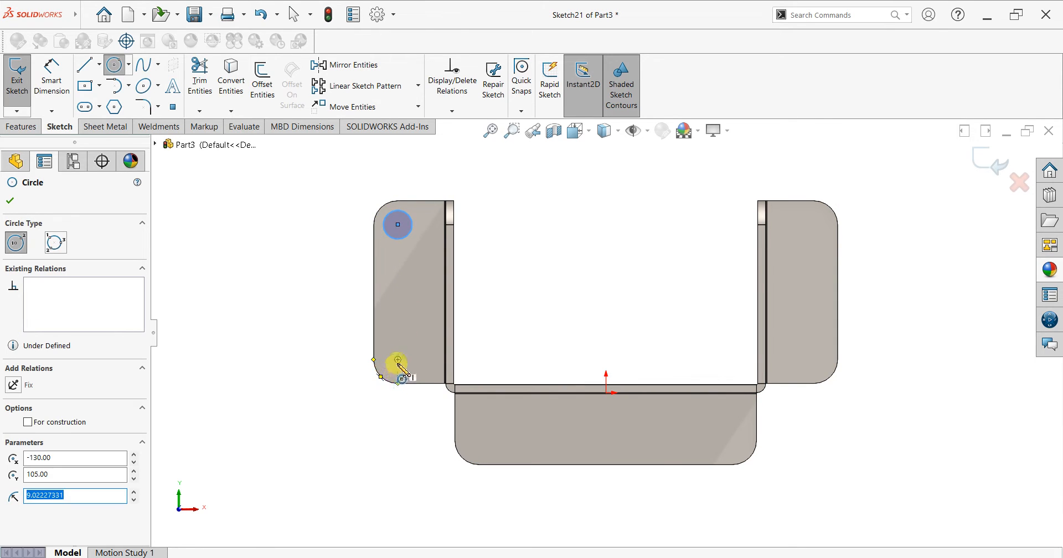
{"action": "left_click", "coordinate": [398, 361]}
{"action": "left_click", "coordinate": [402, 372]}
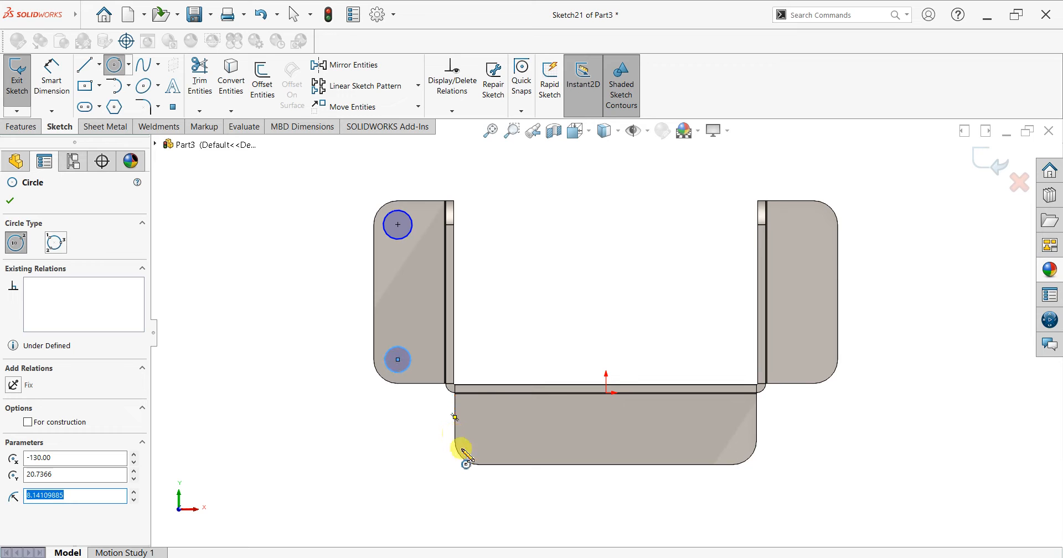
{"action": "left_click", "coordinate": [479, 441]}
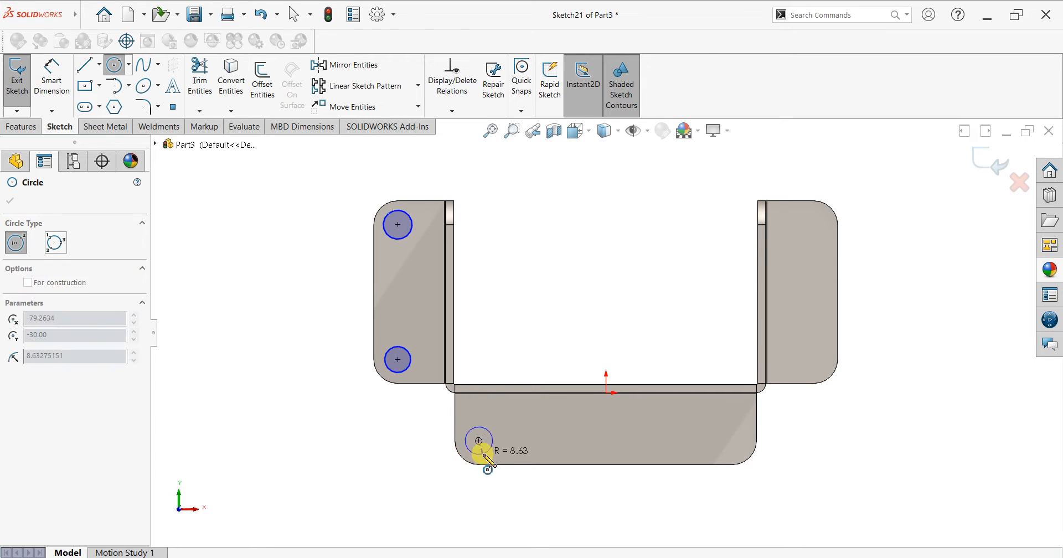
{"action": "left_click", "coordinate": [483, 455]}
{"action": "key", "text": "Escape"}
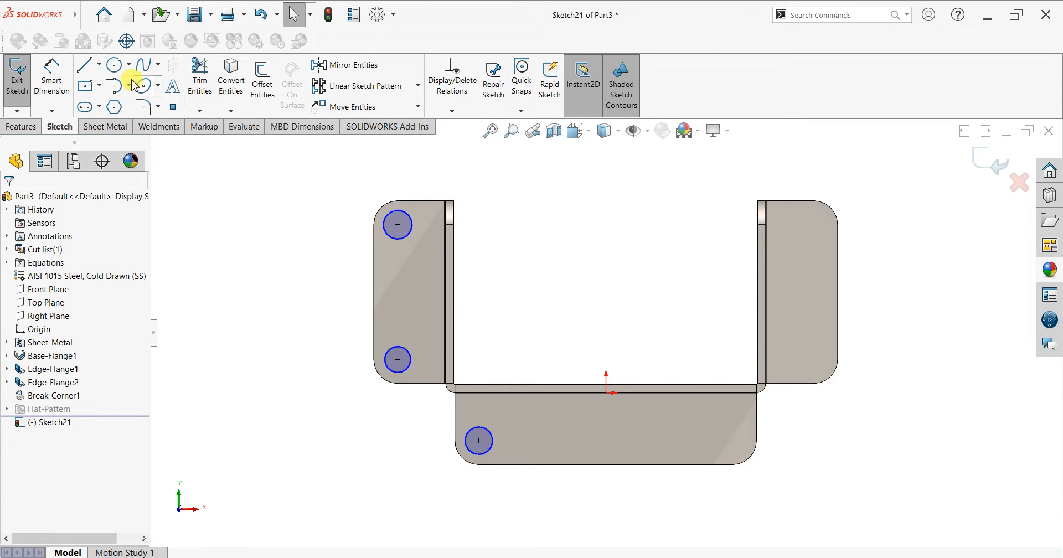
Sketch a vertical centerline about 43 mm long upward from the origin.
{"action": "left_click", "coordinate": [100, 66]}
{"action": "left_click", "coordinate": [112, 94]}
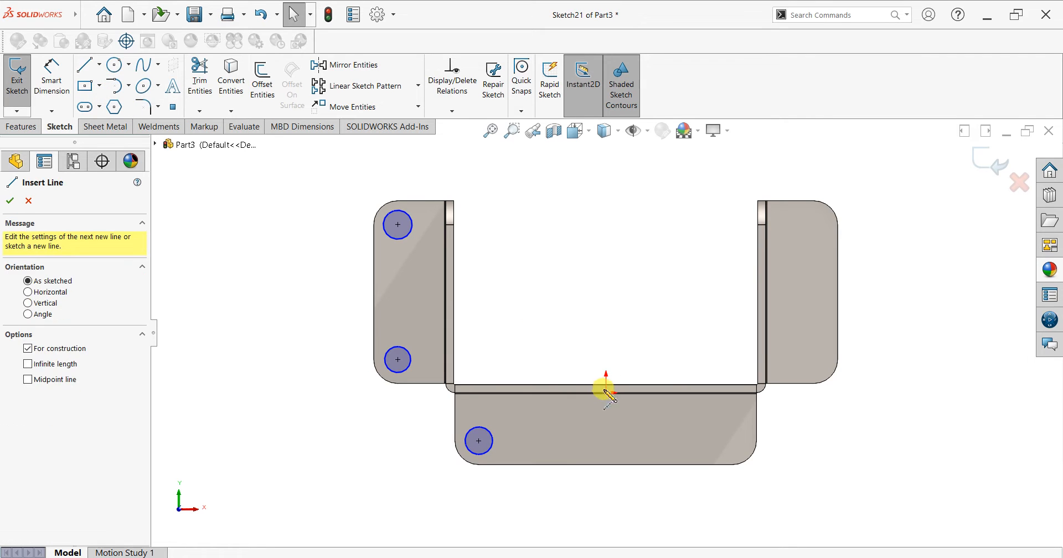
{"action": "left_click_drag", "start_coordinate": [607, 392], "coordinate": [607, 325]}
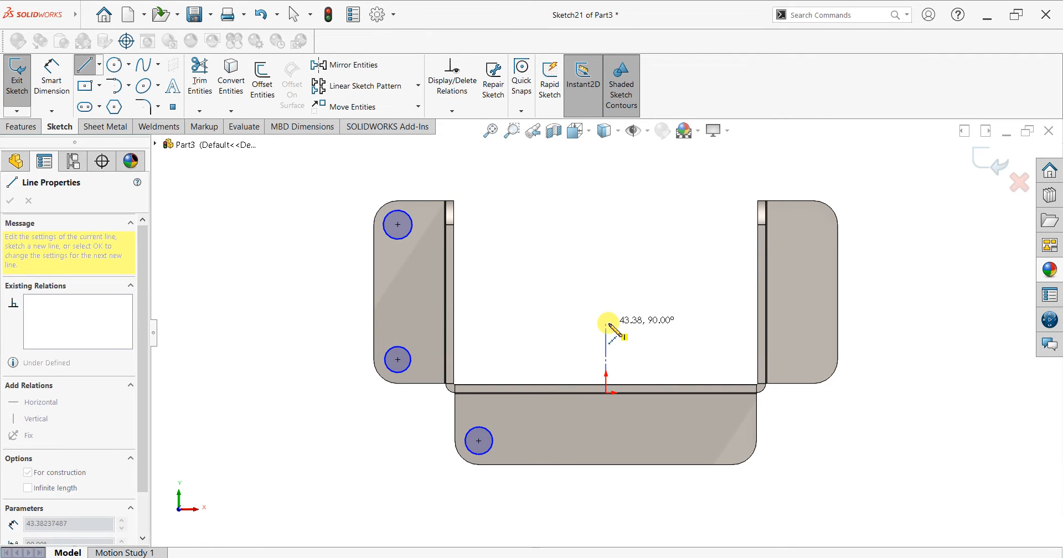
{"action": "right_click", "coordinate": [608, 325]}
{"action": "left_click", "coordinate": [624, 316]}
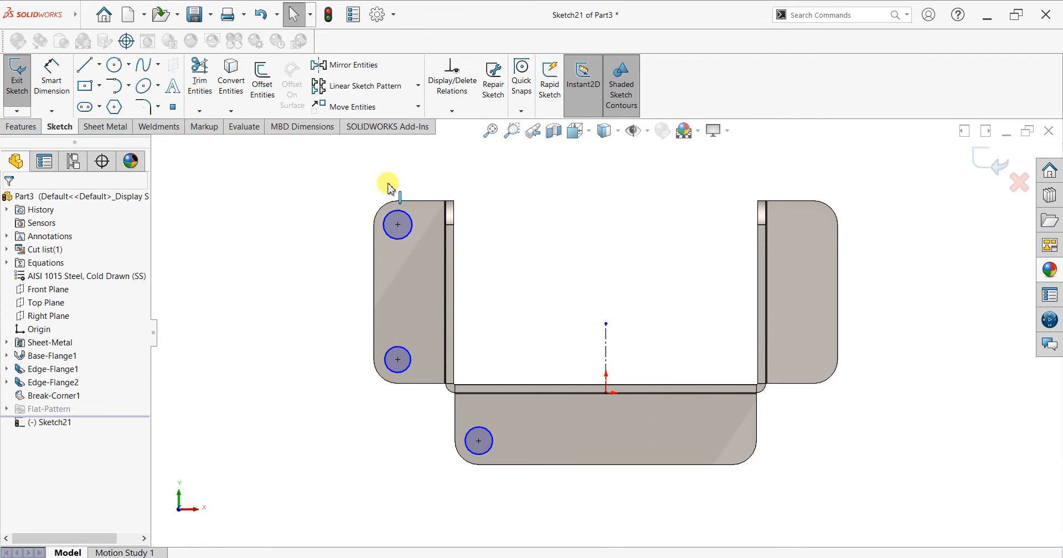
Make the three circles equal and dimension their diameter to 14 mm.
{"action": "left_click_drag", "start_coordinate": [487, 177], "coordinate": [374, 504]}
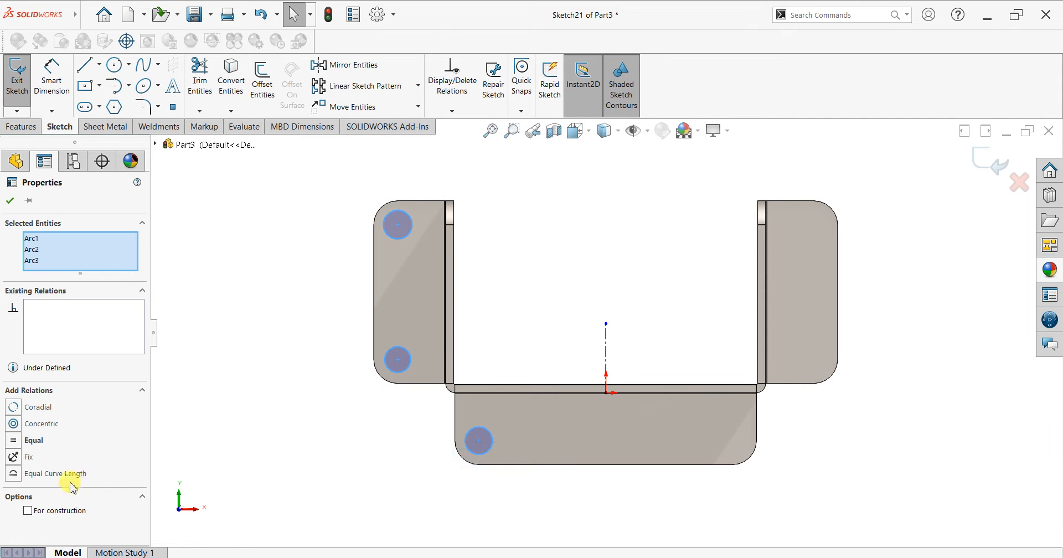
{"action": "left_click", "coordinate": [7, 199]}
{"action": "left_click", "coordinate": [51, 78]}
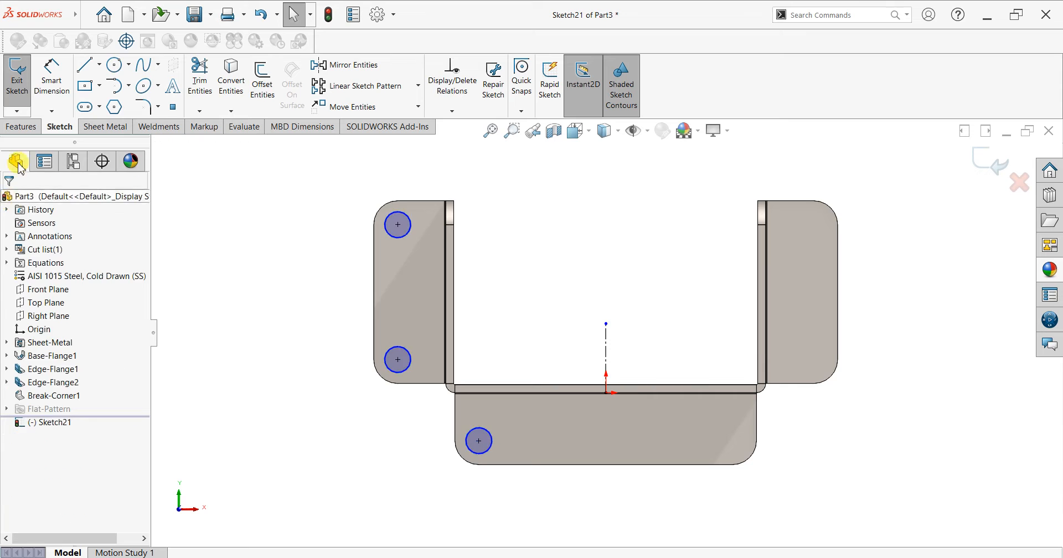
{"action": "left_click", "coordinate": [392, 222]}
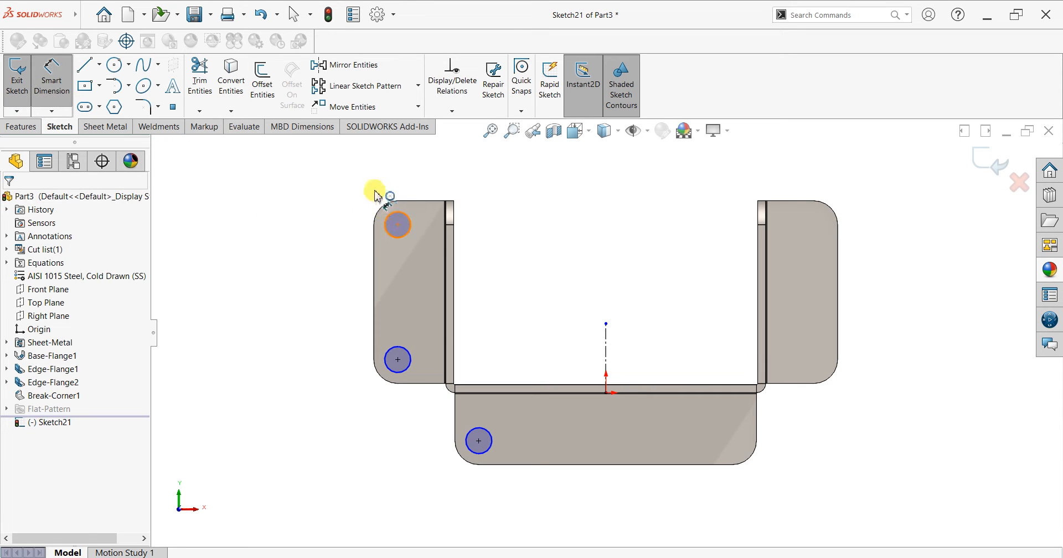
{"action": "left_click", "coordinate": [318, 238]}
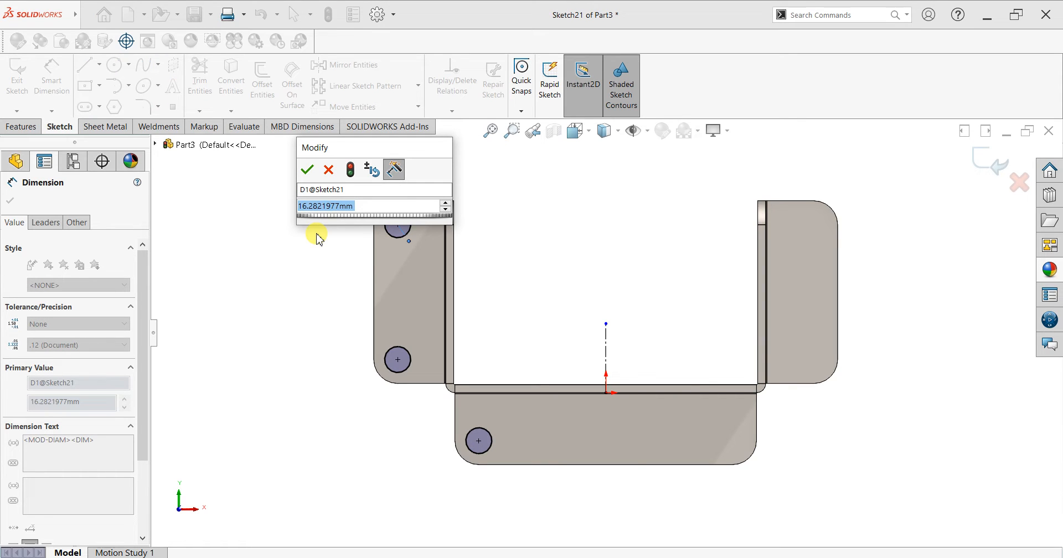
{"action": "type", "text": "14"}
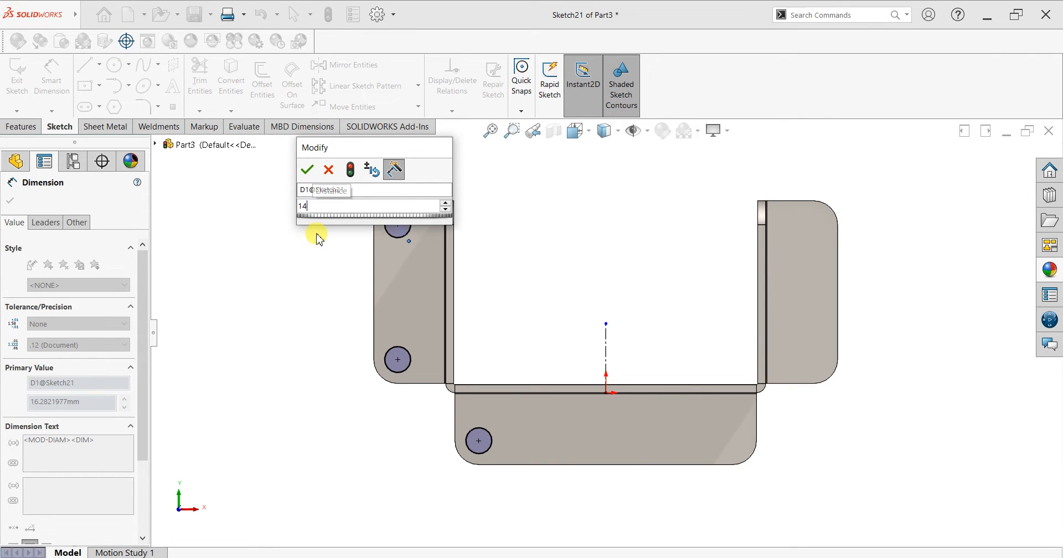
{"action": "key", "text": "Return"}
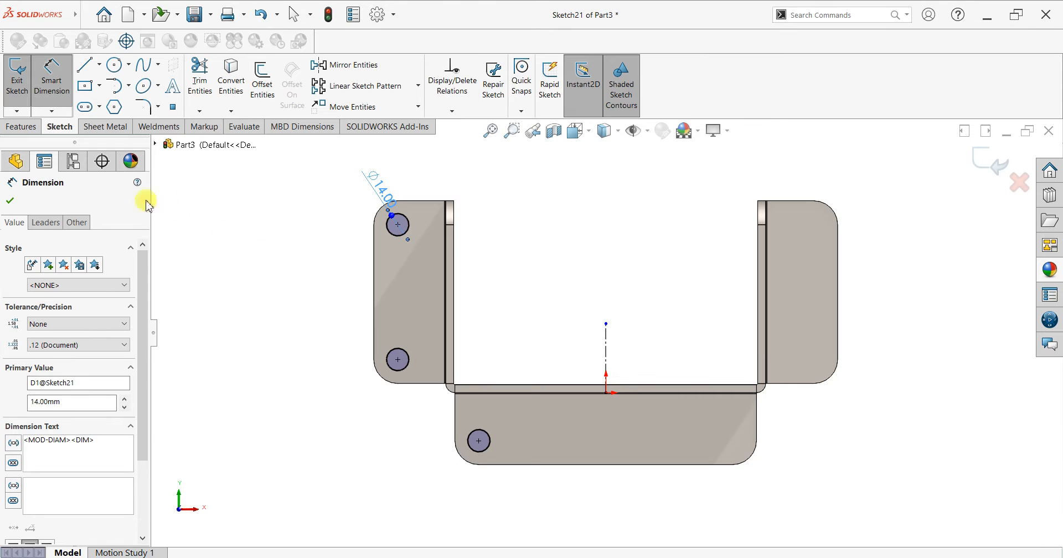
{"action": "left_click", "coordinate": [11, 200]}
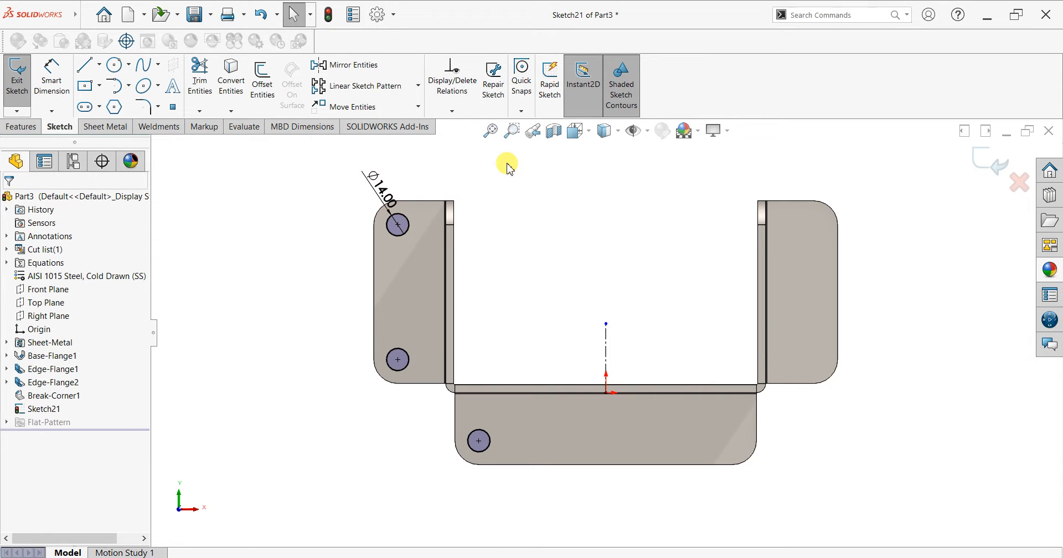
Mirror the three circles about the vertical centerline onto the other half of the flanges.
{"action": "left_click", "coordinate": [350, 65]}
{"action": "left_click_drag", "start_coordinate": [525, 169], "coordinate": [299, 501]}
{"action": "left_click", "coordinate": [87, 387]}
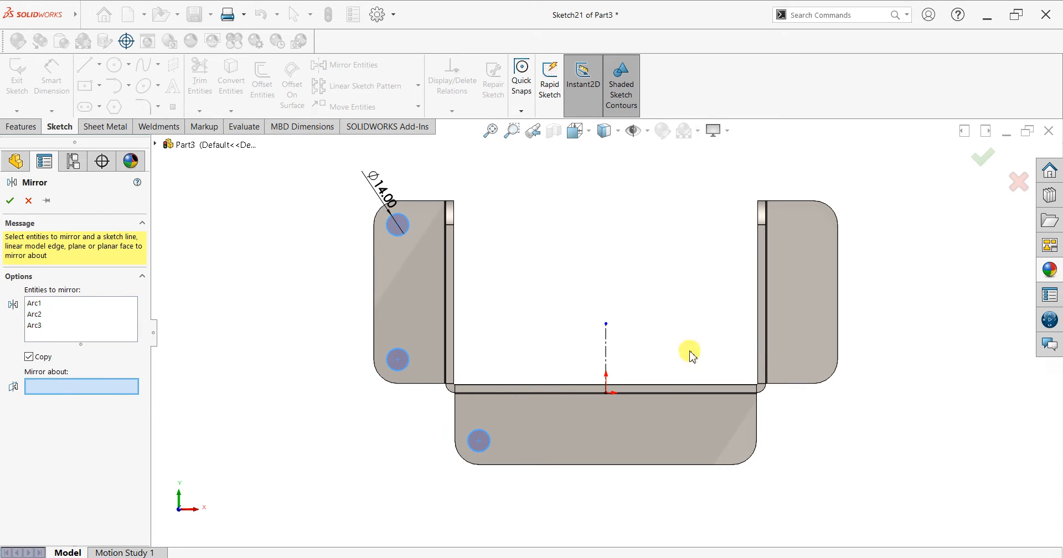
{"action": "left_click", "coordinate": [610, 346]}
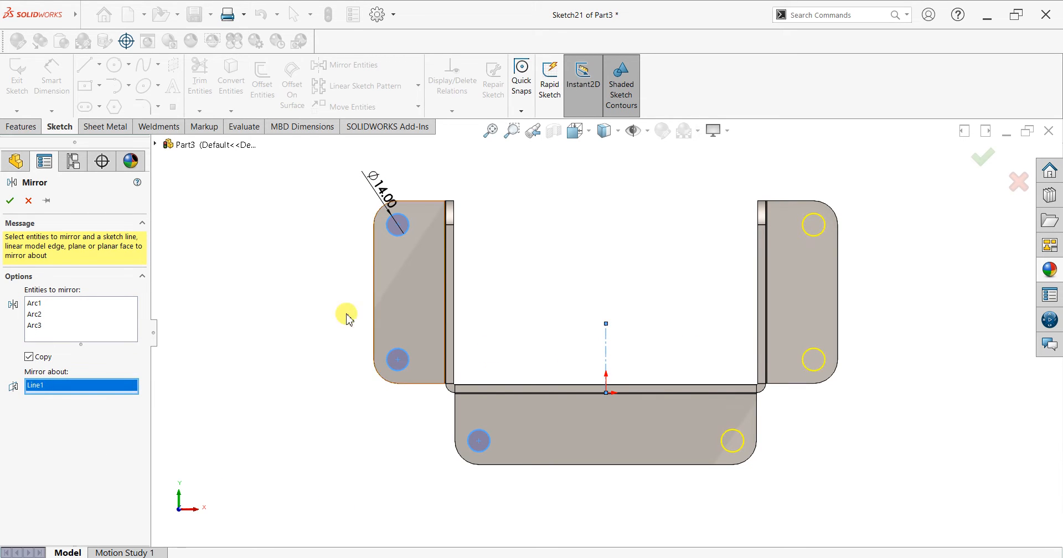
{"action": "left_click", "coordinate": [11, 200]}
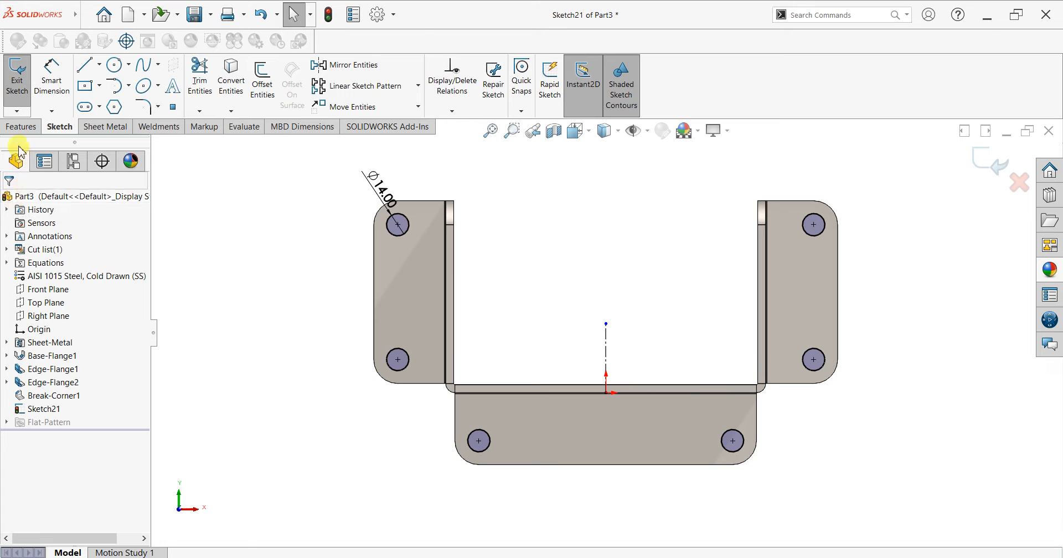
Cut the six sketched circles through the bottom flanges with a 10 mm blind Extruded Cut, normal cut enabled.
{"action": "left_click", "coordinate": [20, 127]}
{"action": "left_click", "coordinate": [207, 91]}
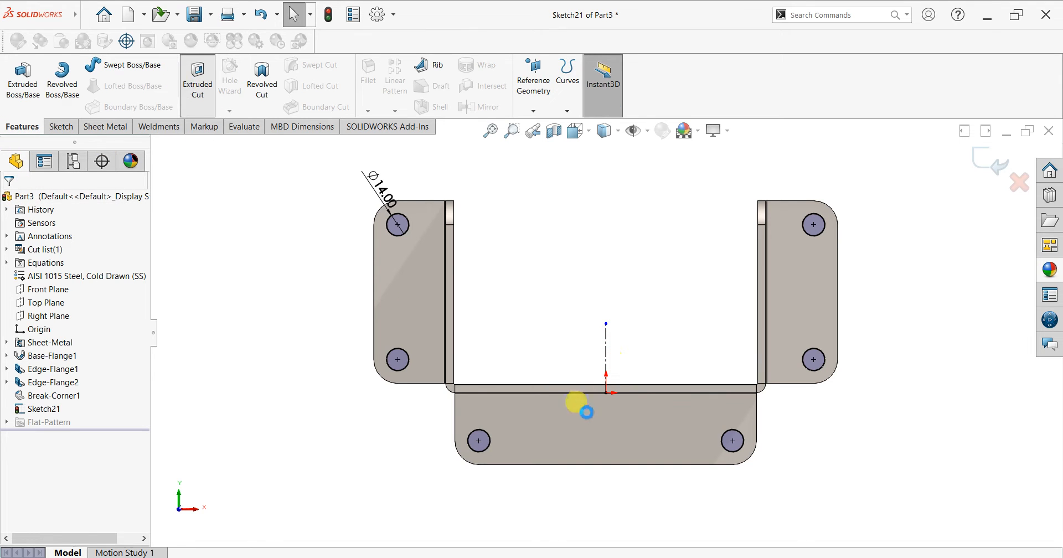
{"action": "middle_click_drag", "start_coordinate": [596, 471], "coordinate": [626, 274]}
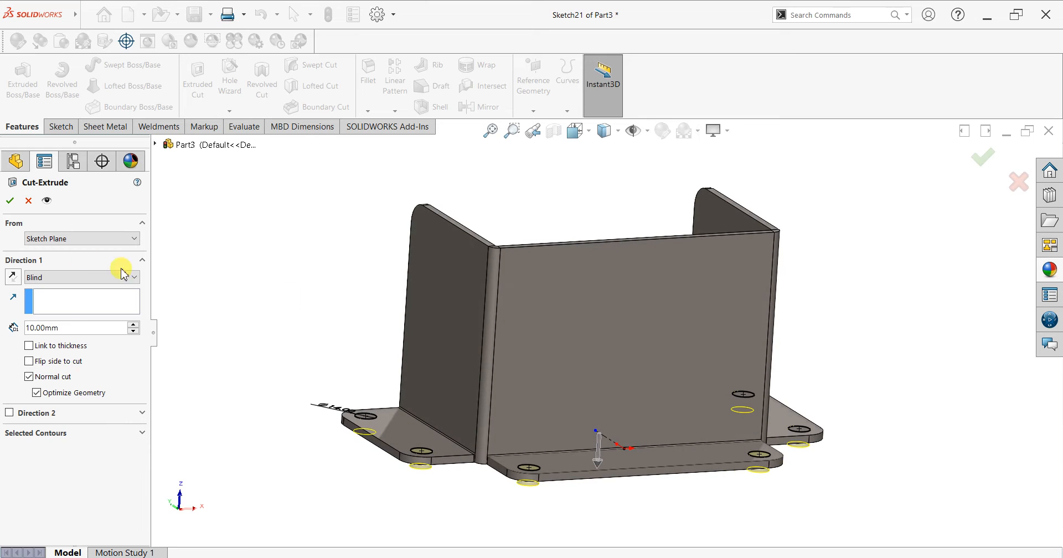
{"action": "left_click", "coordinate": [11, 201]}
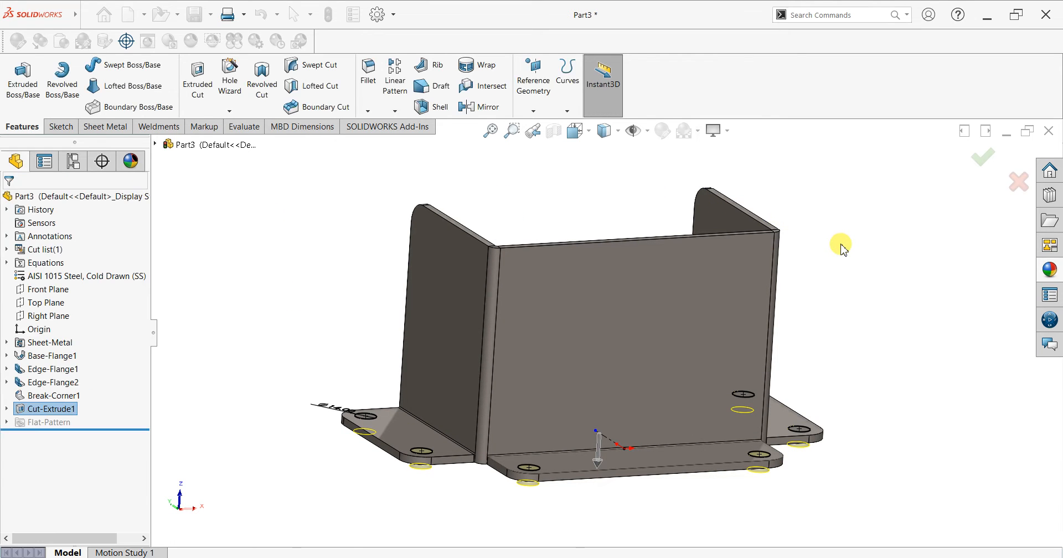
{"action": "mouse_move", "coordinate": [843, 249]}
{"action": "middle_mouse_down"}
{"action": "mouse_move", "coordinate": [815, 268]}
{"action": "mouse_move", "coordinate": [824, 216]}
{"action": "mouse_move", "coordinate": [841, 255]}
{"action": "middle_mouse_up"}
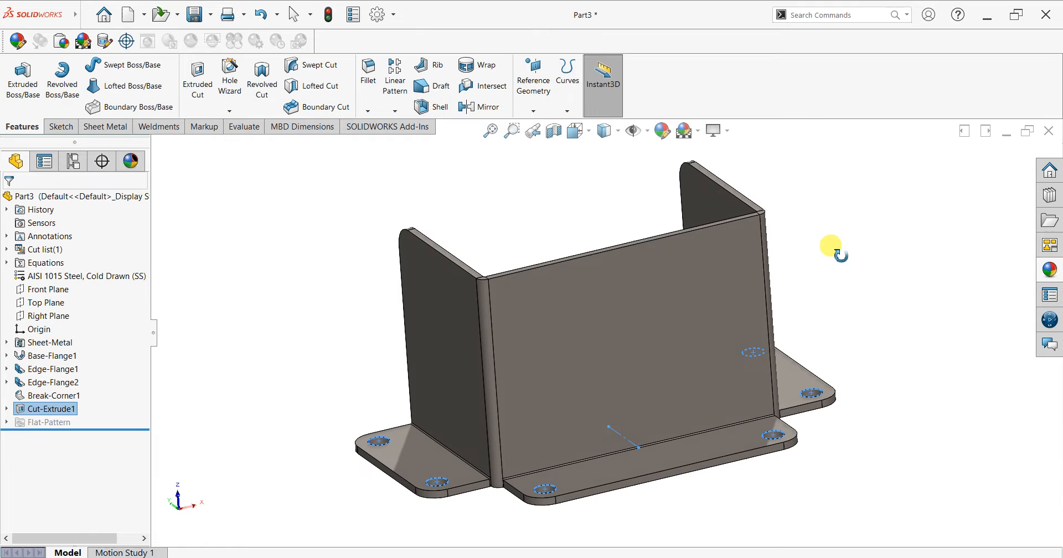
{"action": "left_click", "coordinate": [856, 244]}
Start a sketch on the main wall's outer face and draw a circle about 56 mm in radius centred on the origin.
{"action": "scroll", "coordinate": [859, 285], "scroll_direction": "down", "scroll_amount": 2}
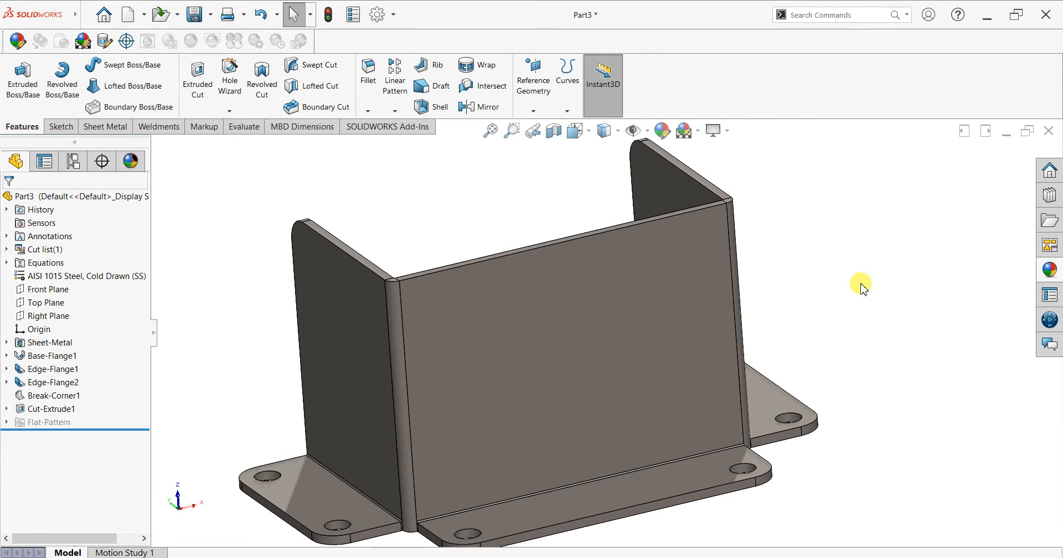
{"action": "left_click", "coordinate": [552, 378]}
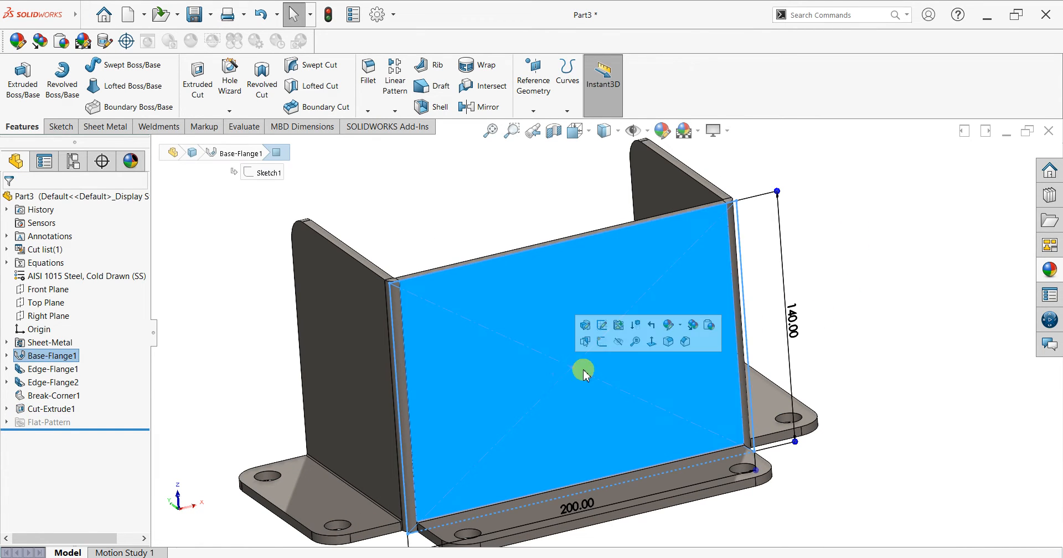
{"action": "left_click", "coordinate": [604, 345]}
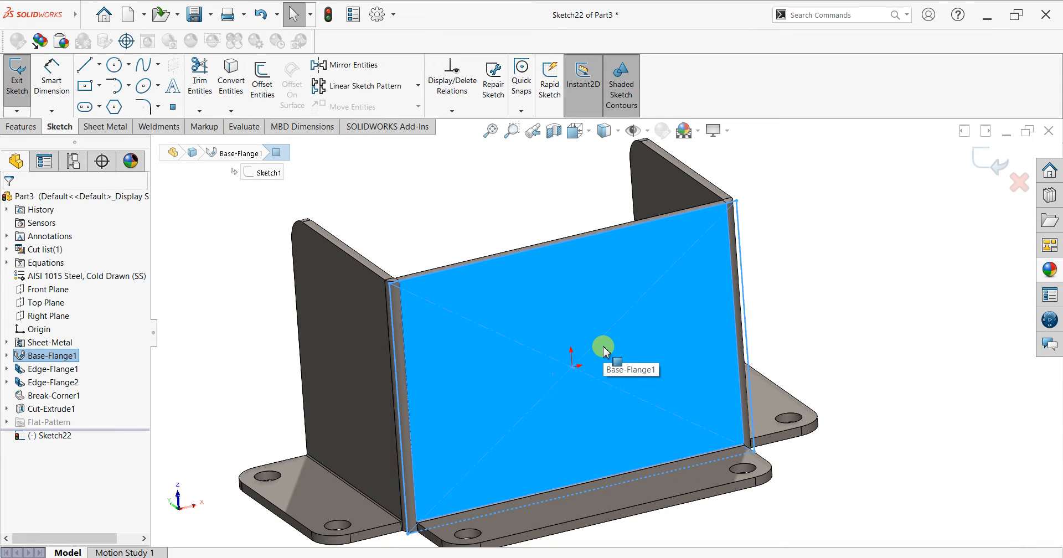
{"action": "key", "text": "ctrl+8"}
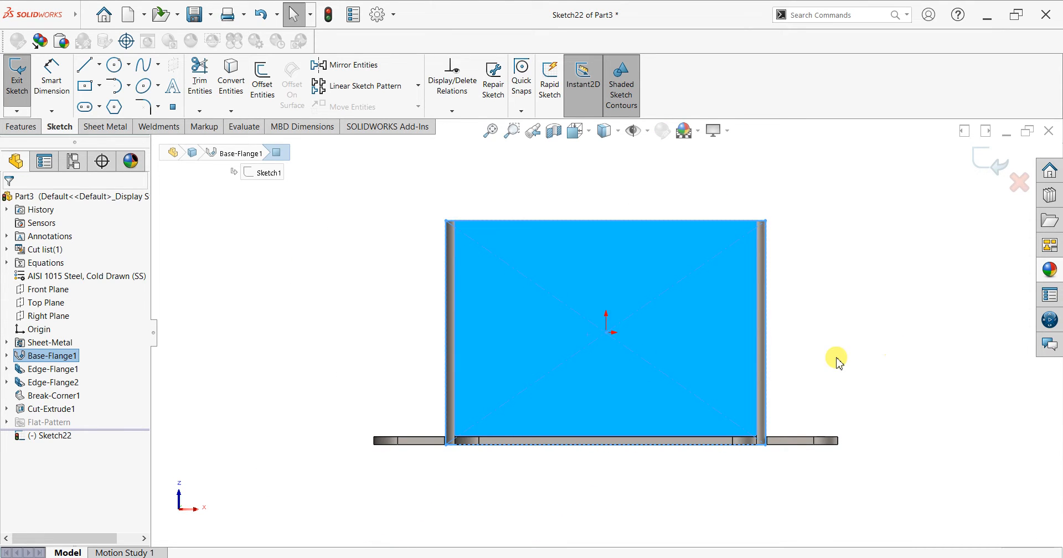
{"action": "left_click", "coordinate": [121, 71]}
{"action": "left_click", "coordinate": [606, 332]}
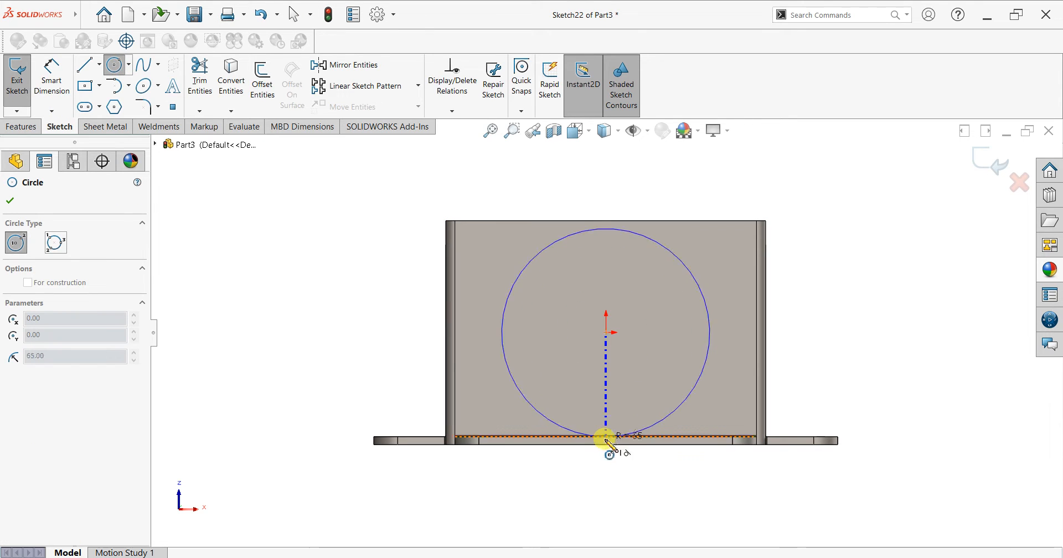
{"action": "left_click", "coordinate": [608, 422]}
Sketch four smaller concentric circles centred on the origin, about 44, 32, 20 and 8 mm in radius.
{"action": "left_click", "coordinate": [606, 332]}
{"action": "left_click", "coordinate": [607, 402]}
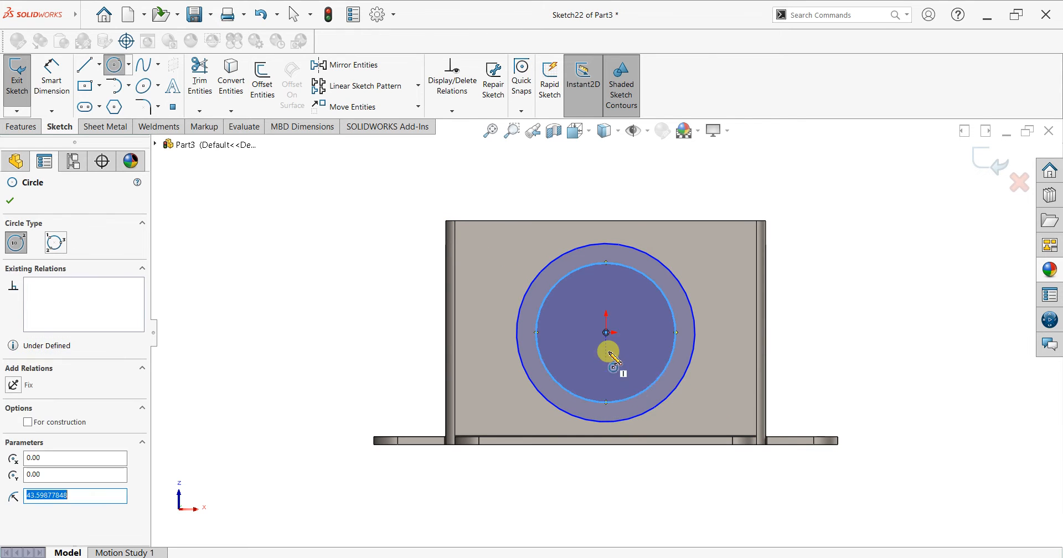
{"action": "left_click", "coordinate": [606, 332]}
{"action": "left_click", "coordinate": [608, 382]}
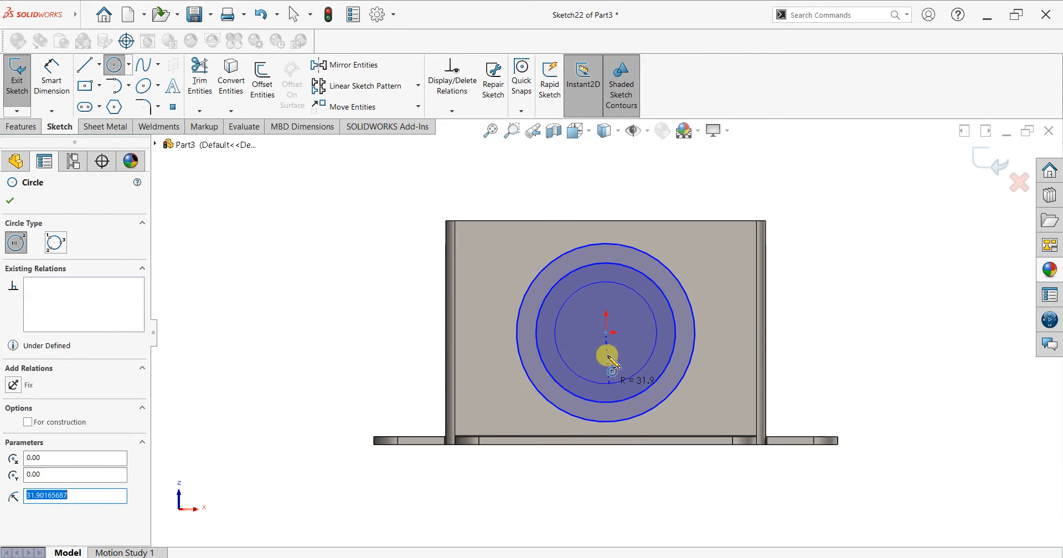
{"action": "left_click", "coordinate": [606, 332]}
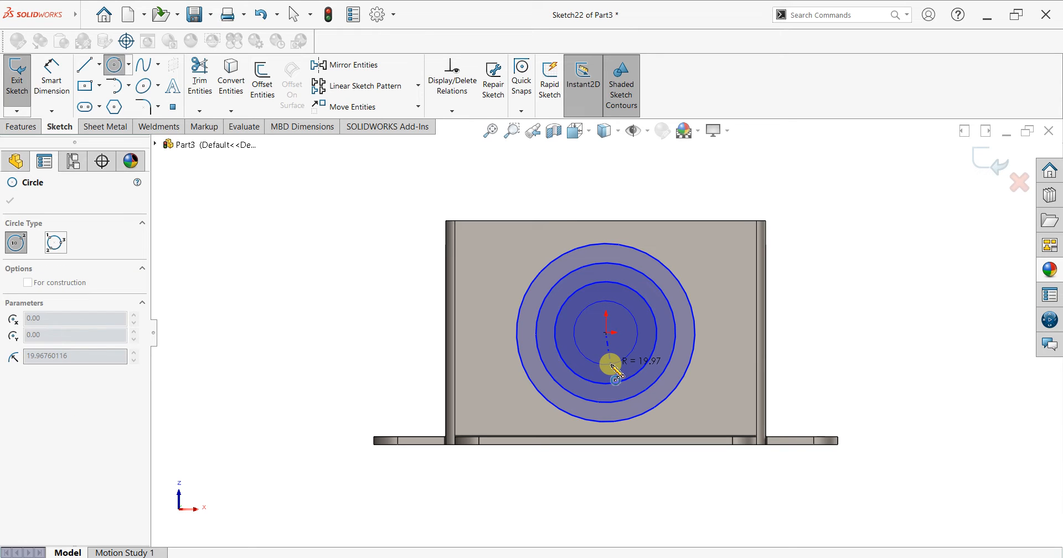
{"action": "left_click", "coordinate": [613, 367]}
{"action": "left_click", "coordinate": [606, 332]}
{"action": "left_click", "coordinate": [608, 347]}
{"action": "right_click", "coordinate": [699, 182]}
{"action": "left_click", "coordinate": [704, 190]}
Dimension the outermost circle's diameter to 112 mm.
{"action": "scroll", "coordinate": [784, 276], "scroll_direction": "down", "scroll_amount": 2}
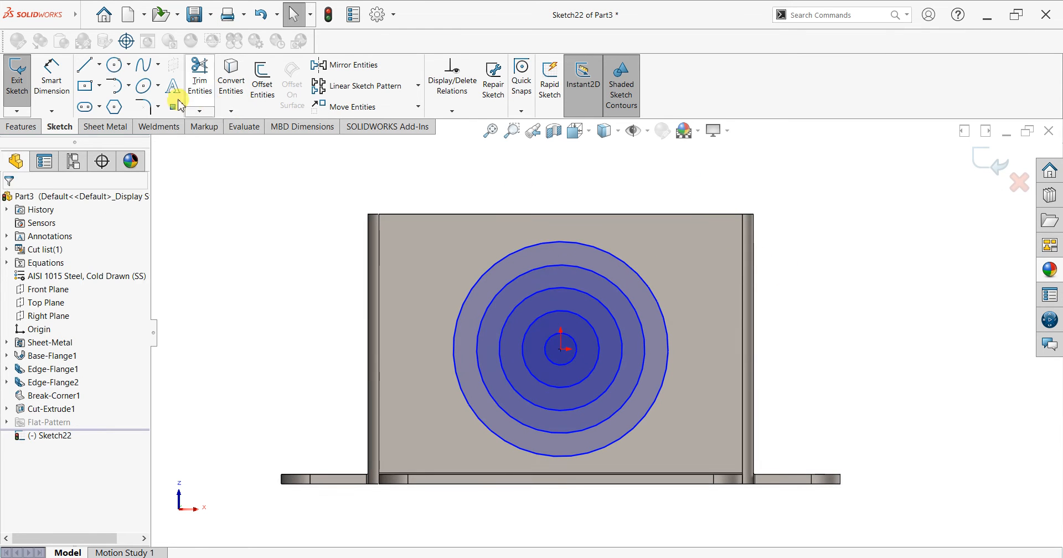
{"action": "left_click", "coordinate": [52, 77]}
{"action": "left_click", "coordinate": [542, 246]}
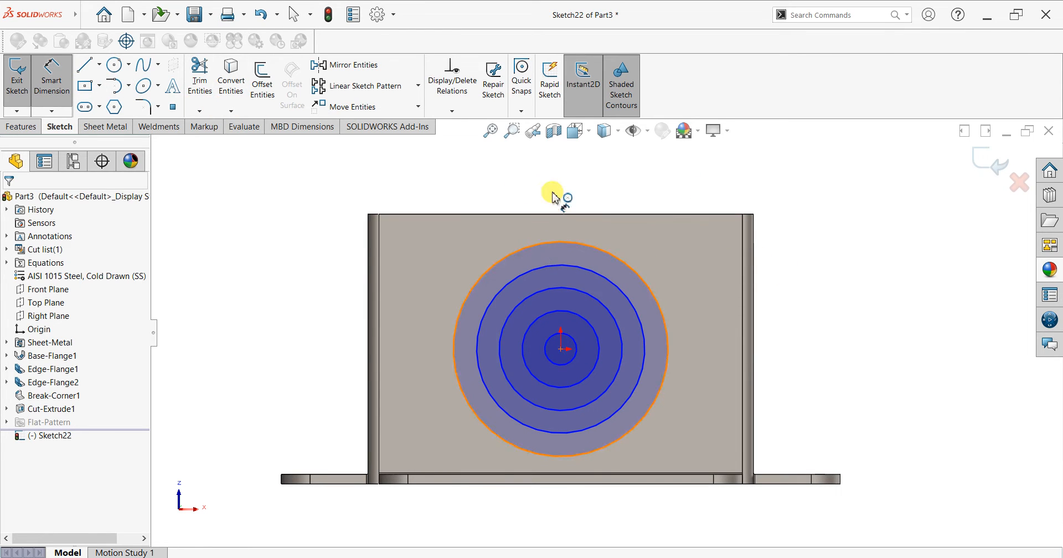
{"action": "left_click", "coordinate": [553, 193]}
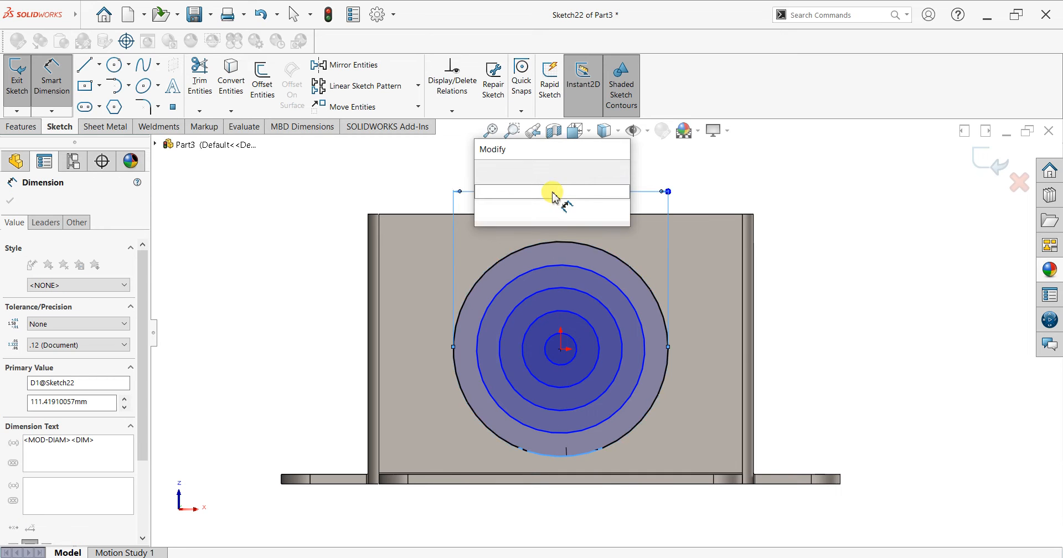
{"action": "type", "text": "110"}
{"action": "key", "text": "Return"}
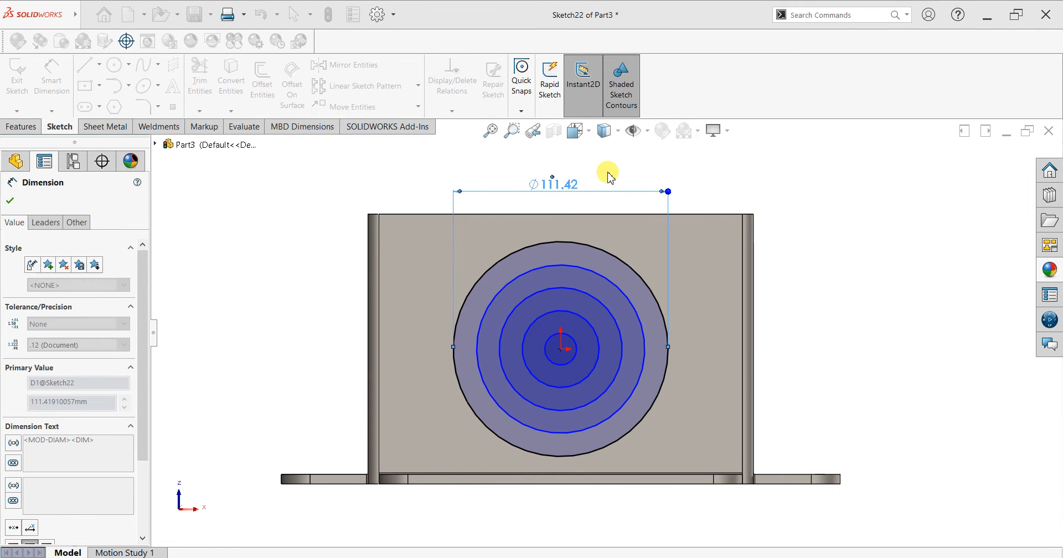
Dimension the second-largest circle's diameter to 95 mm.
{"action": "left_click", "coordinate": [552, 266]}
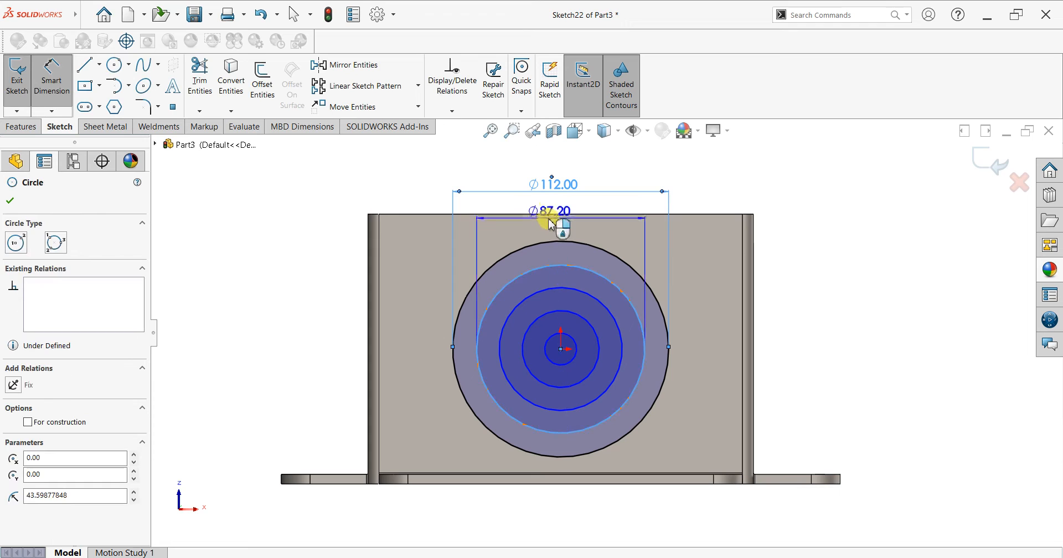
{"action": "left_click", "coordinate": [552, 221]}
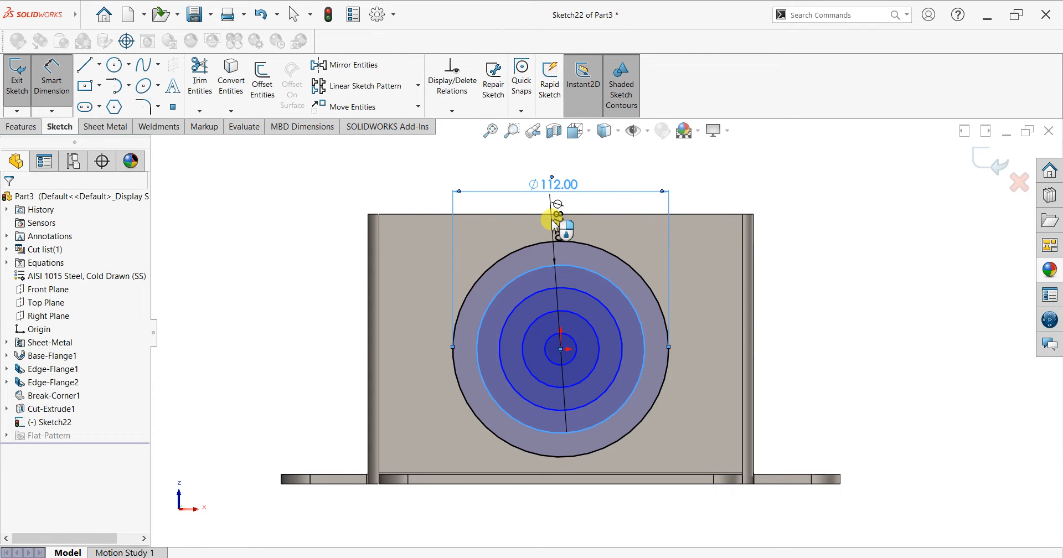
{"action": "left_click", "coordinate": [554, 220]}
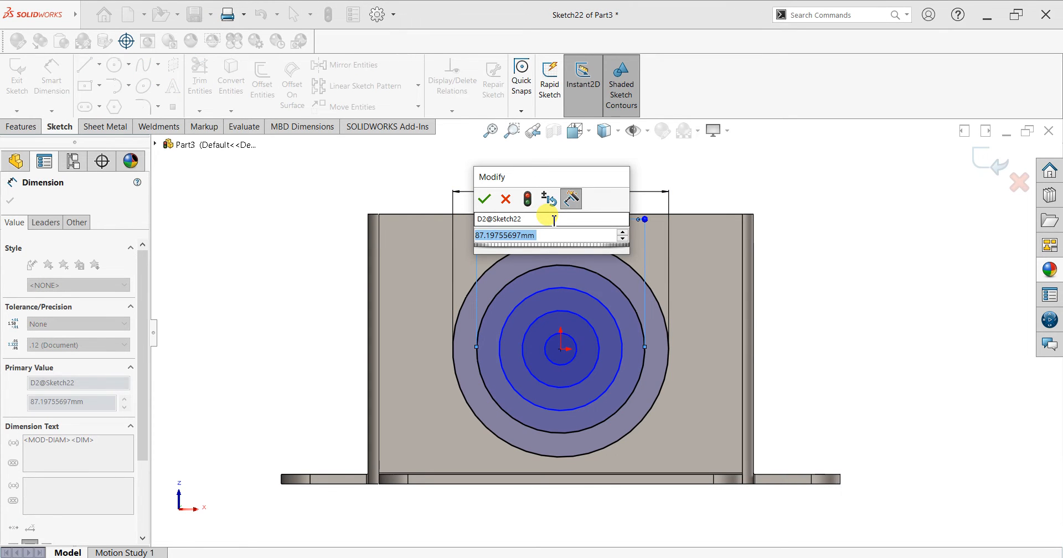
{"action": "type", "text": "100"}
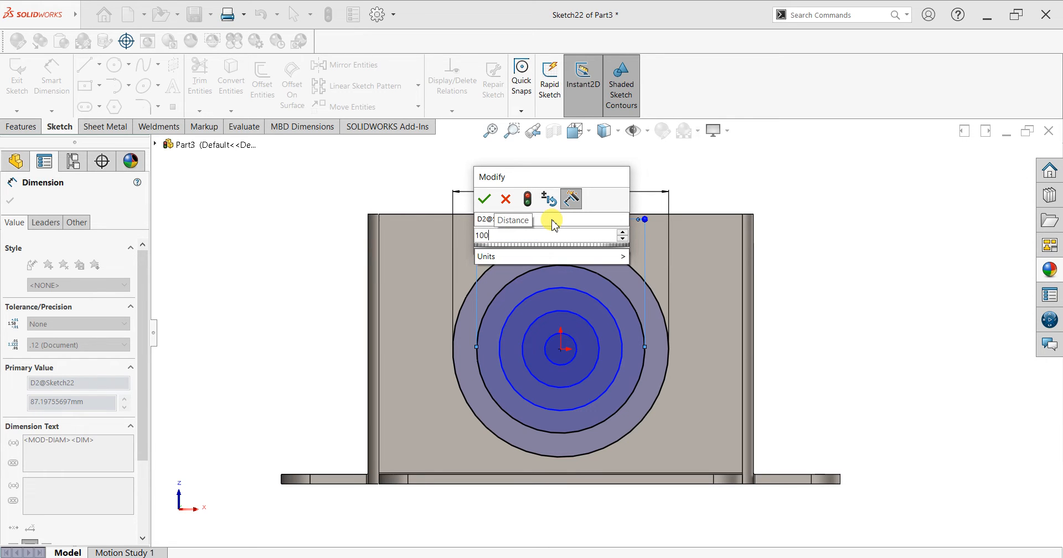
{"action": "key", "text": "BackSpace"}
{"action": "key", "text": "BackSpace"}
{"action": "key", "text": "BackSpace"}
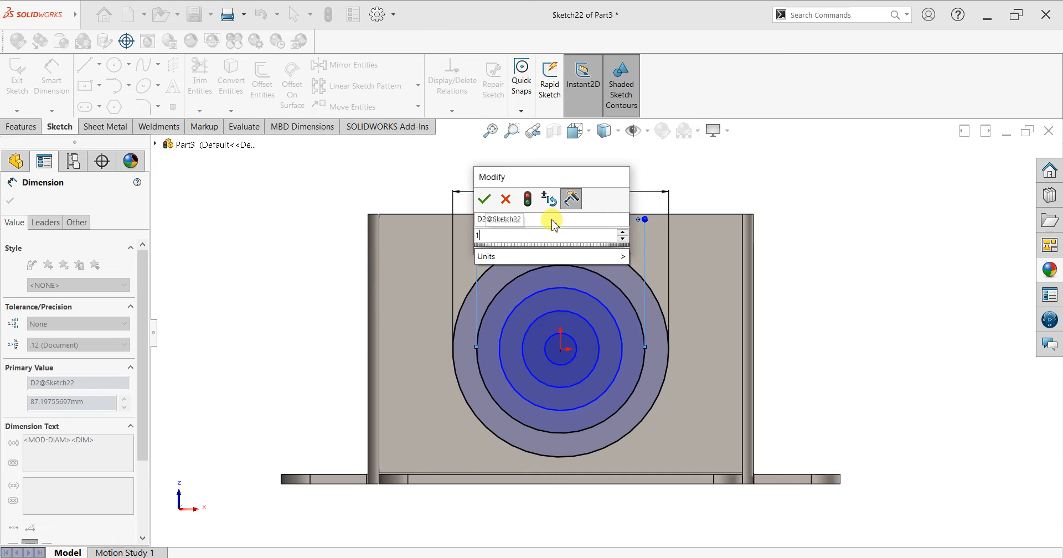
{"action": "type", "text": "95"}
{"action": "key", "text": "Return"}
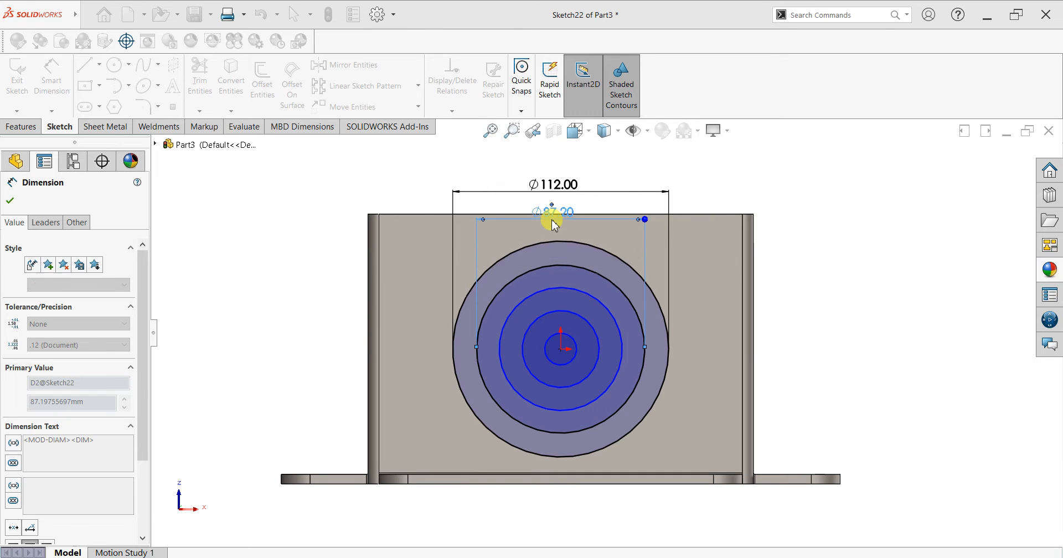
Dimension the middle circle's diameter to 70 mm.
{"action": "left_click", "coordinate": [562, 289]}
{"action": "key", "text": "Escape"}
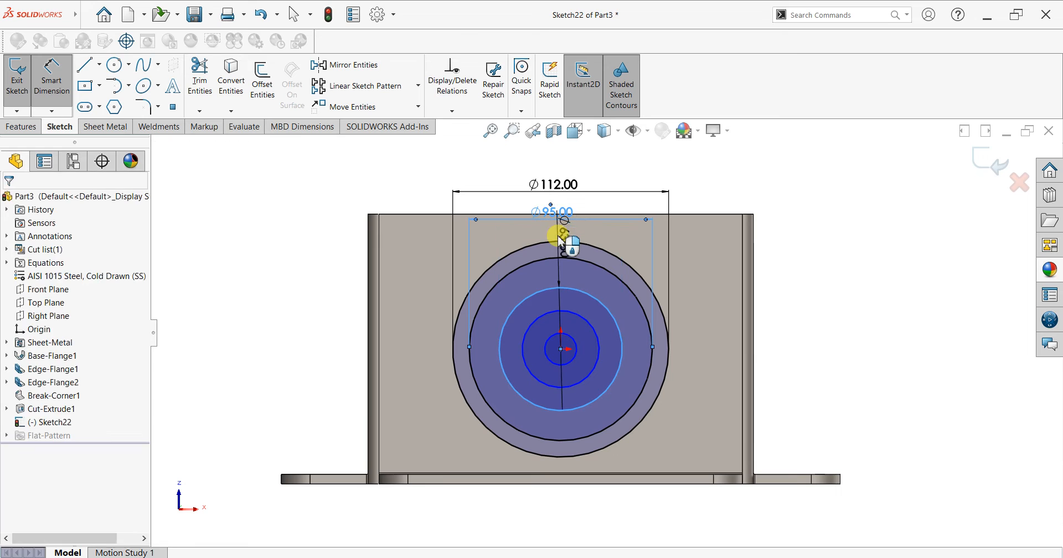
{"action": "left_click", "coordinate": [559, 237]}
{"action": "type", "text": "80"}
{"action": "key", "text": "Return"}
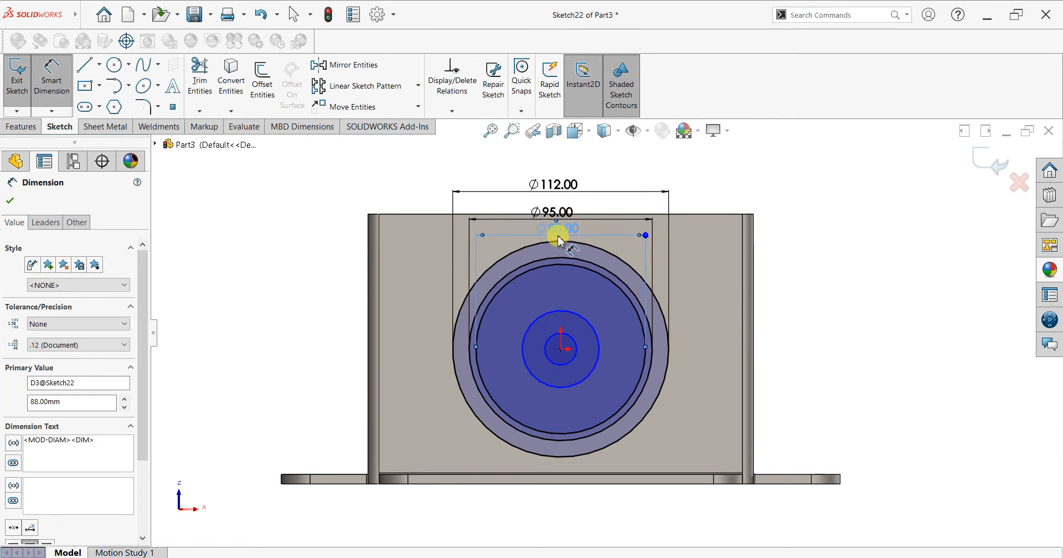
{"action": "key", "text": "Escape"}
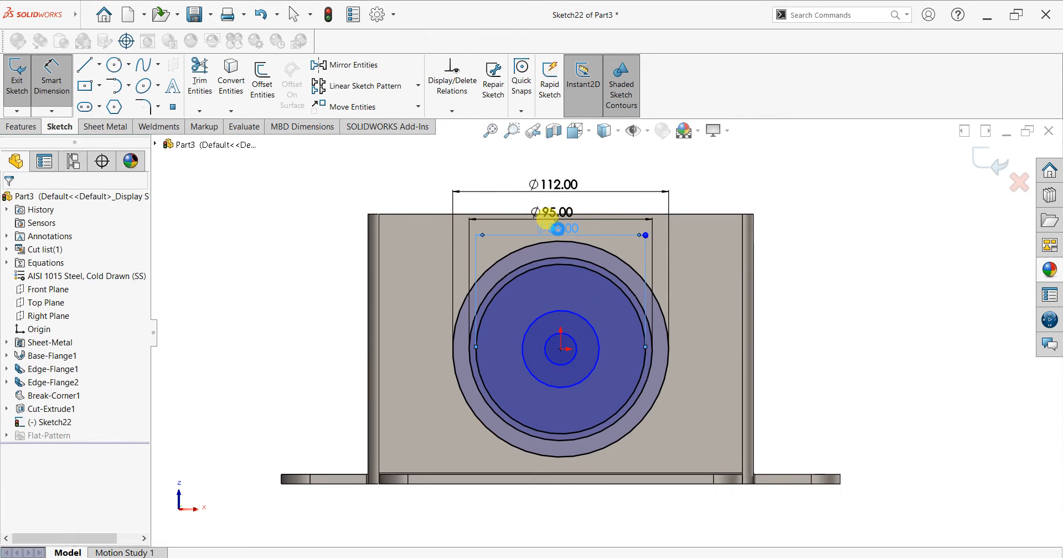
{"action": "double_click", "coordinate": [558, 229]}
{"action": "key", "text": "Return"}
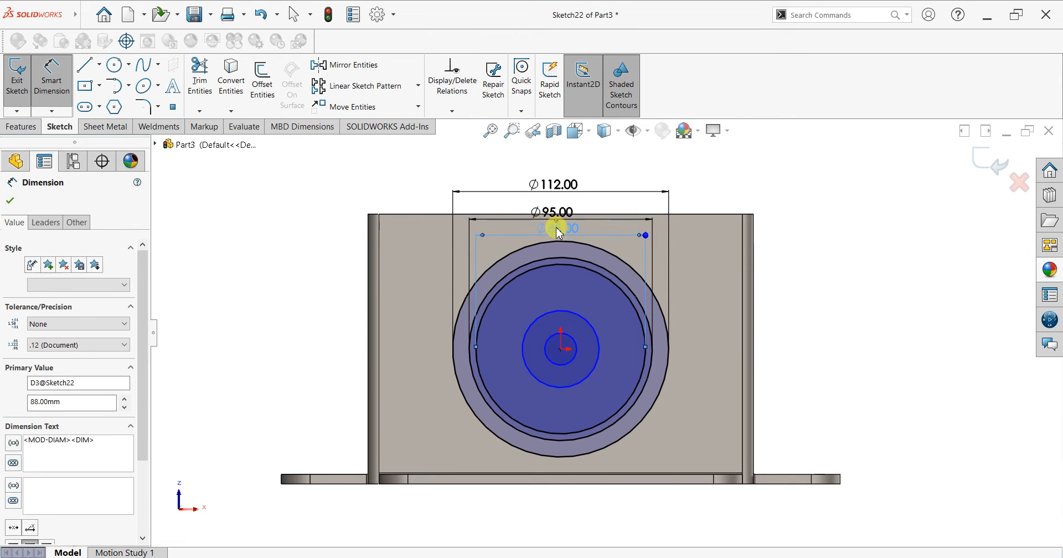
Dimension the two innermost circles' diameters to 40 mm and 20 mm.
{"action": "left_click", "coordinate": [562, 309]}
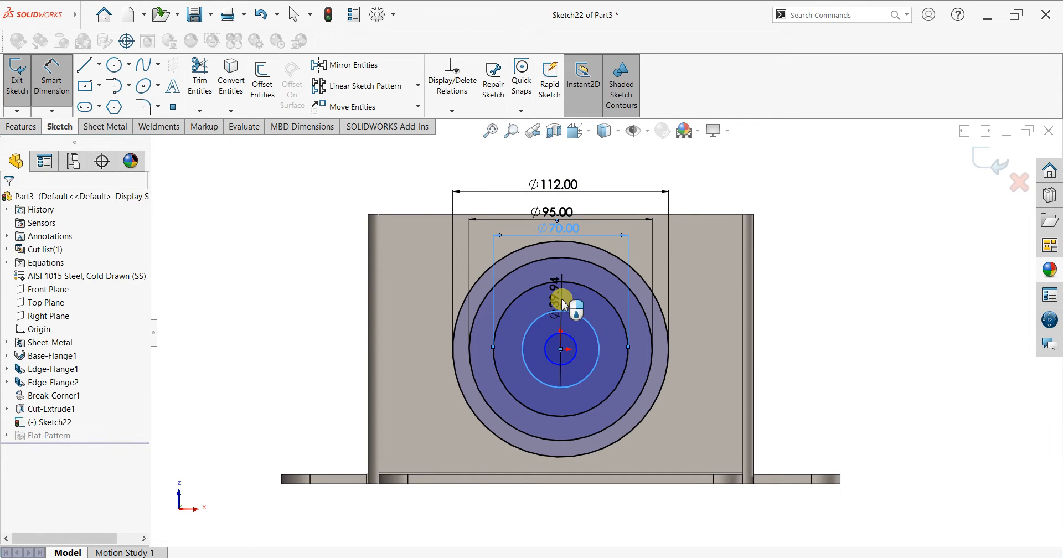
{"action": "left_click", "coordinate": [562, 304]}
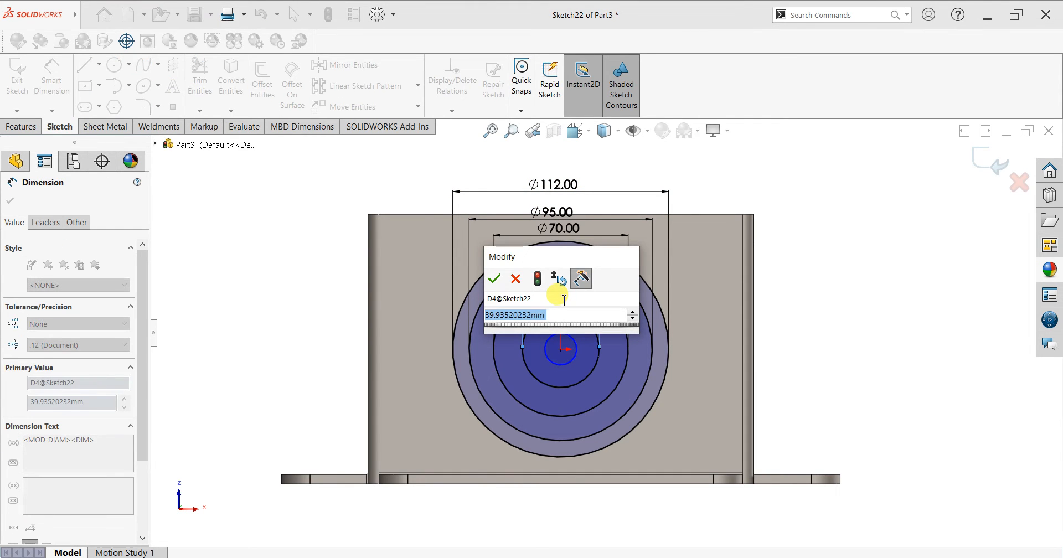
{"action": "type", "text": "40"}
{"action": "key", "text": "Return"}
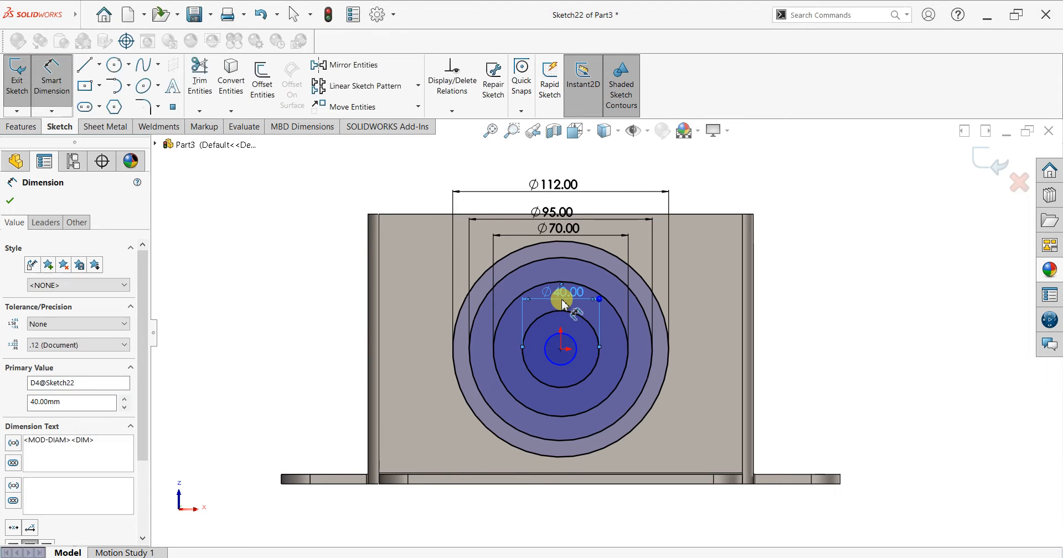
{"action": "left_click", "coordinate": [565, 332]}
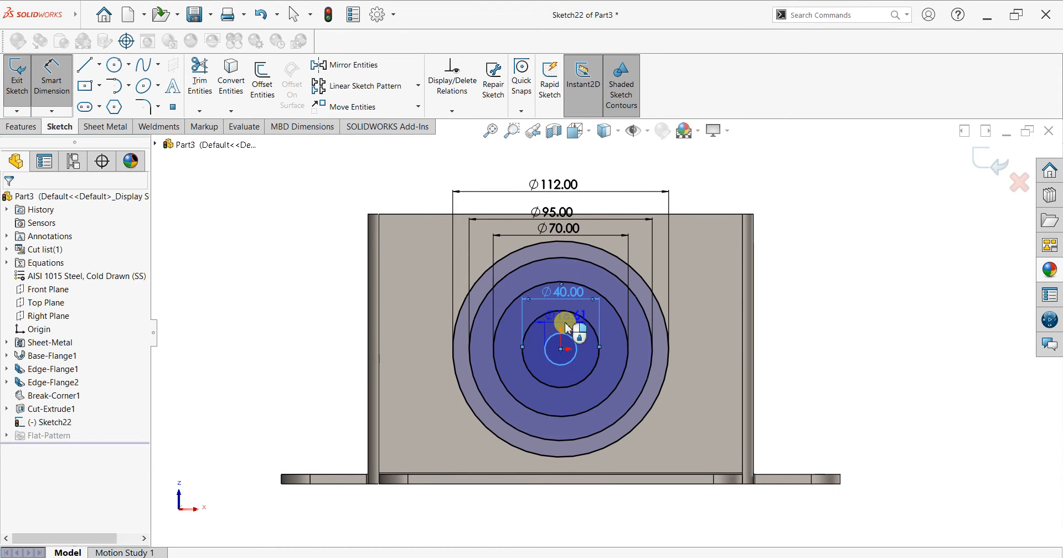
{"action": "left_click", "coordinate": [566, 327]}
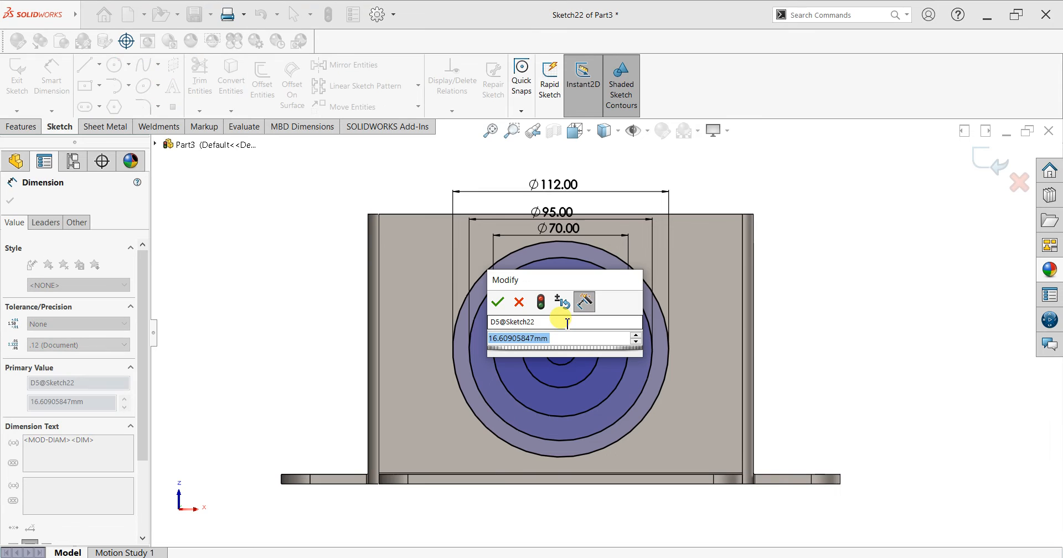
{"action": "type", "text": "20"}
{"action": "key", "text": "Return"}
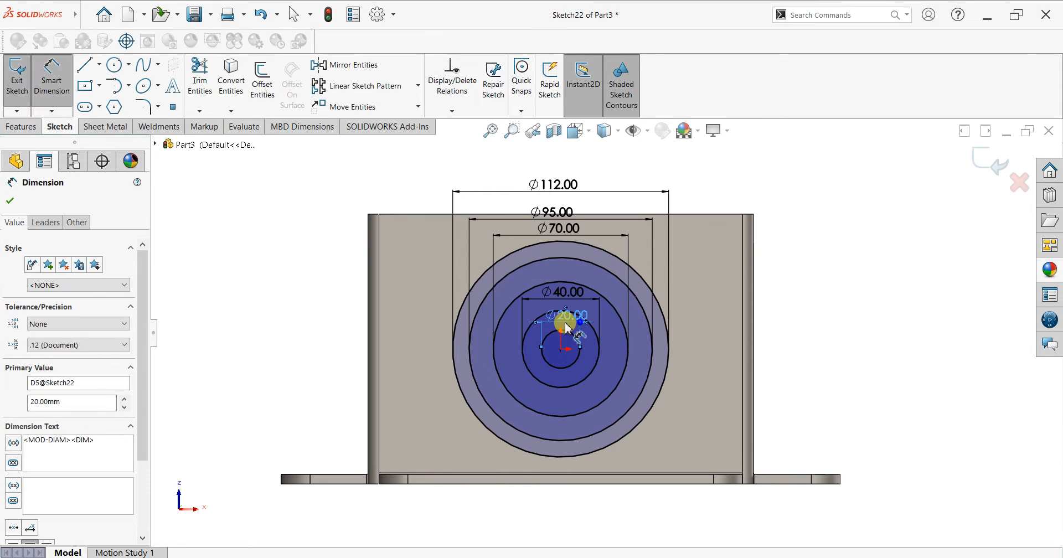
{"action": "left_click", "coordinate": [11, 200]}
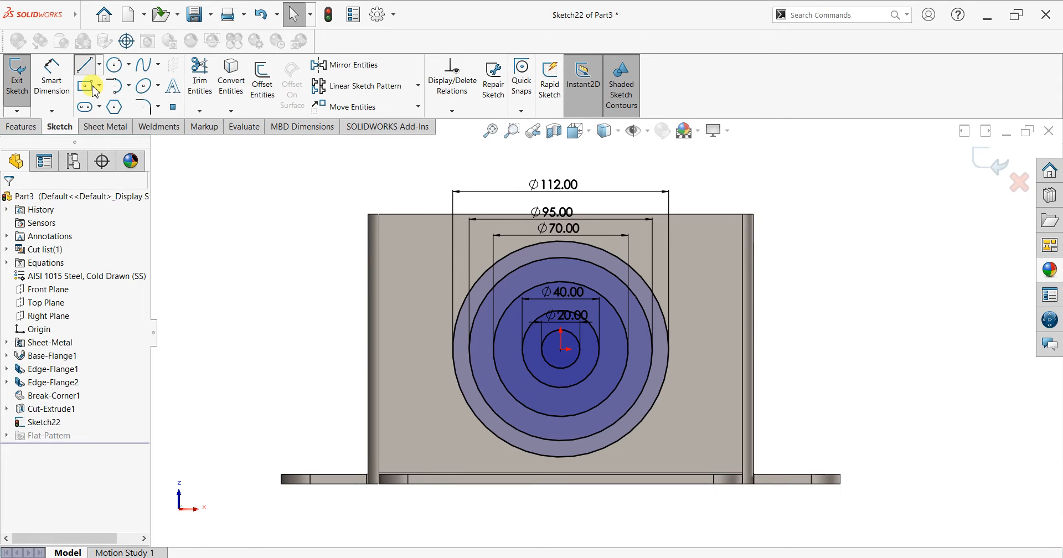
Sketch a vertical line from the outermost circle's top point to the common centre of the circles.
{"action": "left_click", "coordinate": [561, 241]}
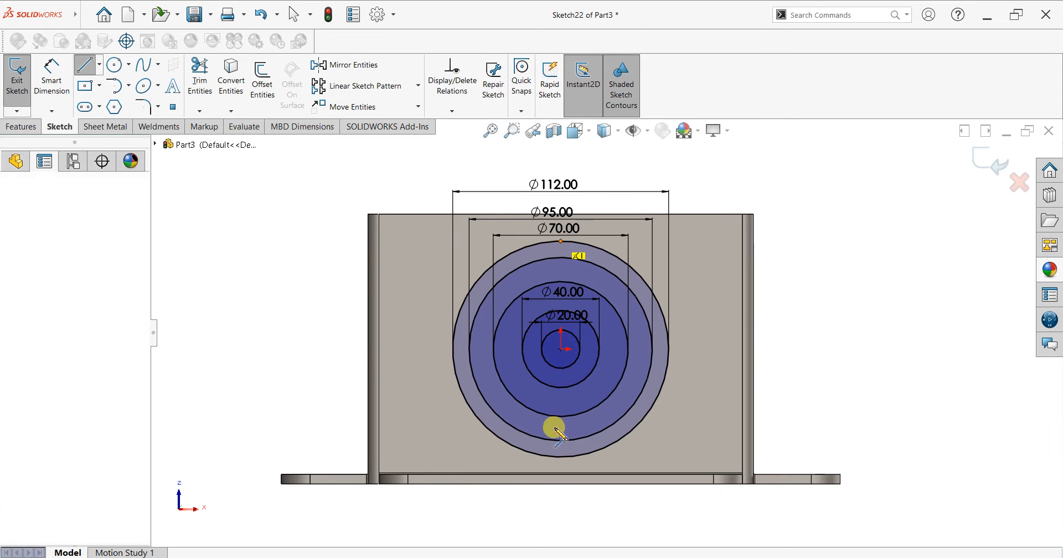
{"action": "left_click", "coordinate": [561, 458]}
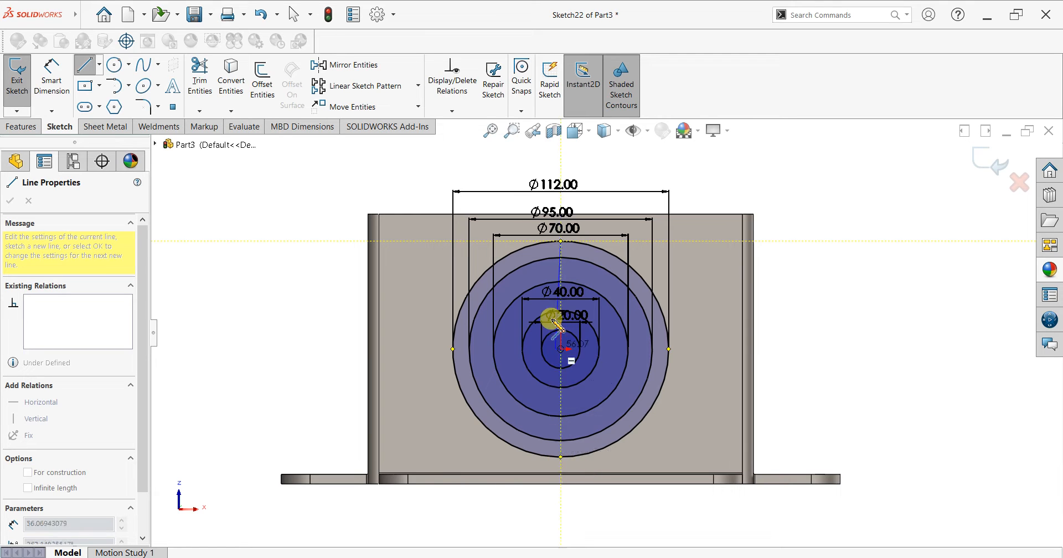
{"action": "left_click", "coordinate": [562, 349]}
{"action": "right_click", "coordinate": [729, 200]}
{"action": "left_click", "coordinate": [739, 197]}
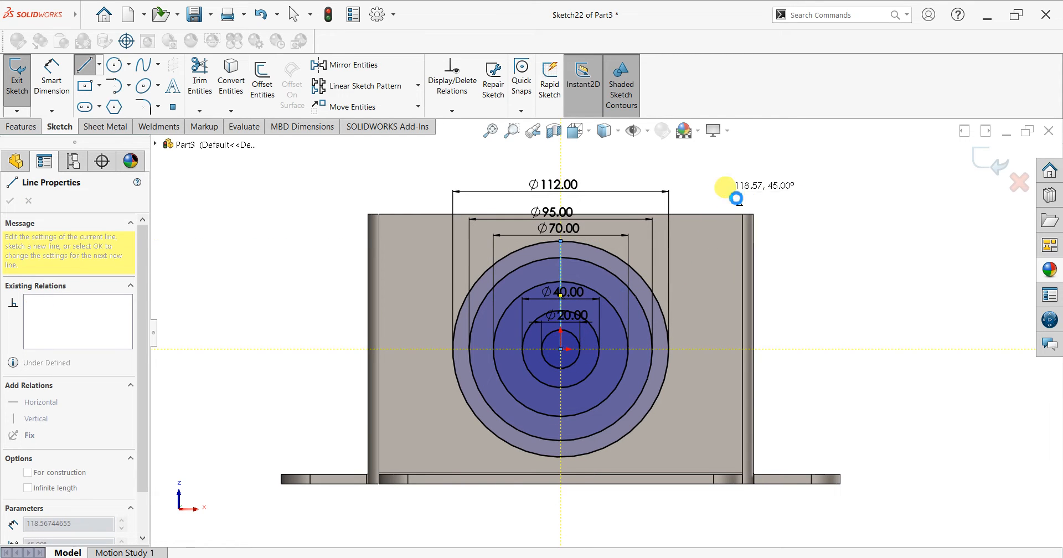
Circular-pattern the radial line about the circles' centre with 8 equally spaced instances over 360 degrees.
{"action": "left_click", "coordinate": [418, 85]}
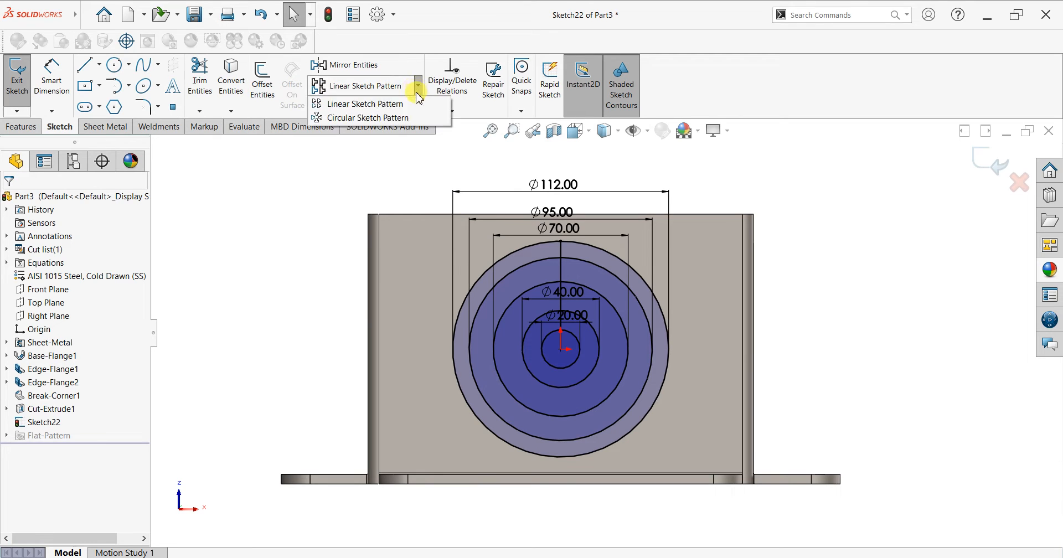
{"action": "left_click", "coordinate": [365, 118]}
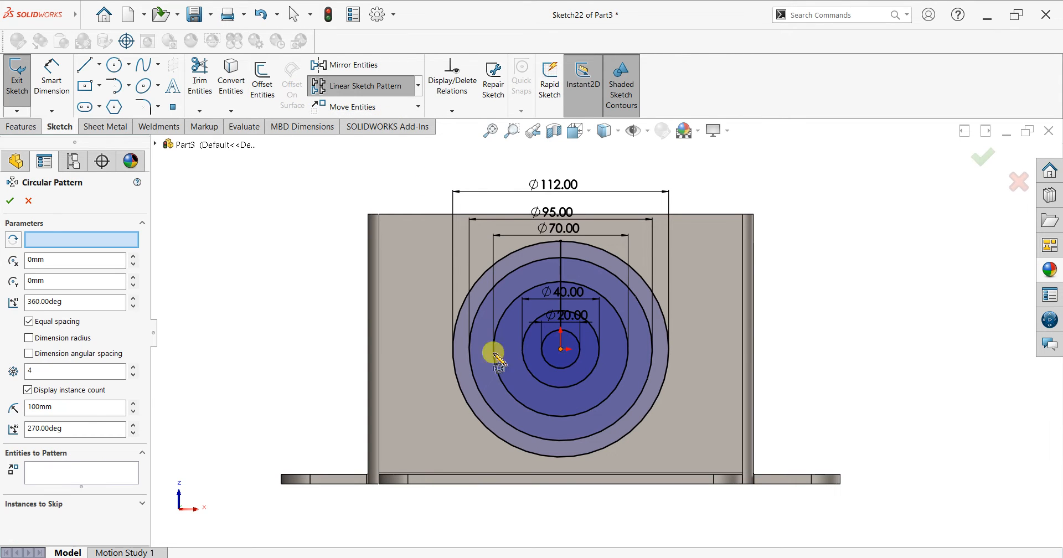
{"action": "left_click", "coordinate": [54, 473]}
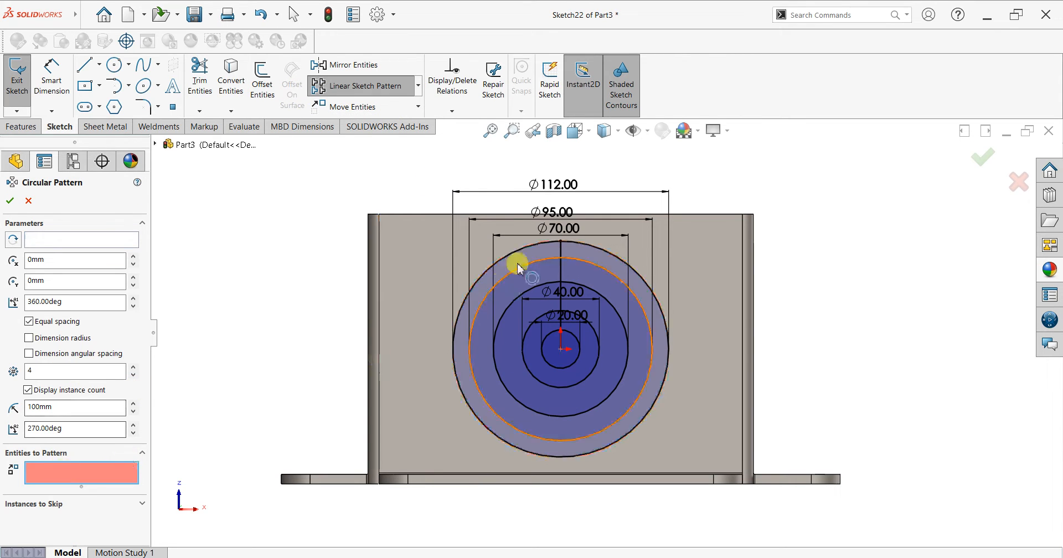
{"action": "left_click", "coordinate": [560, 265]}
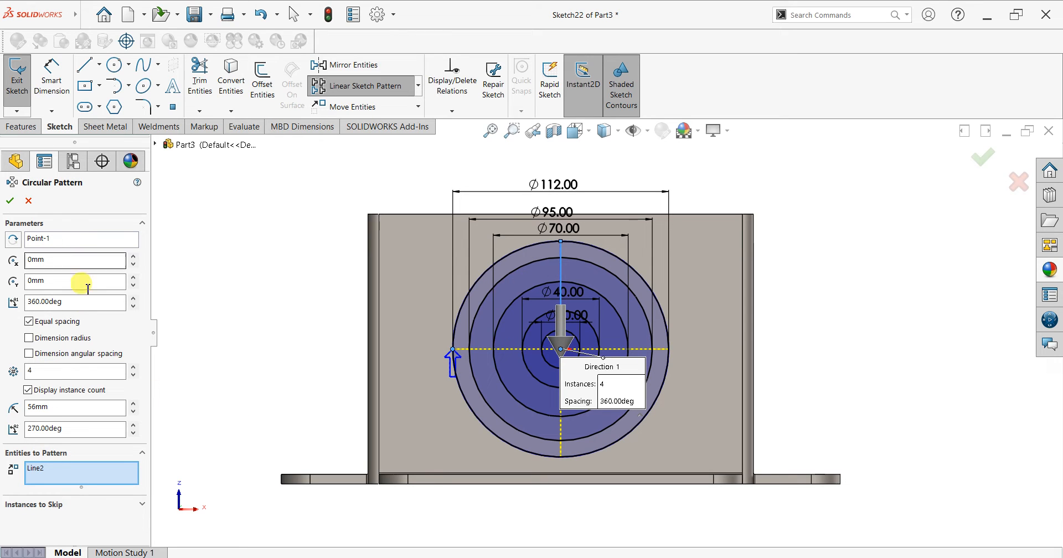
{"action": "double_click", "coordinate": [62, 371]}
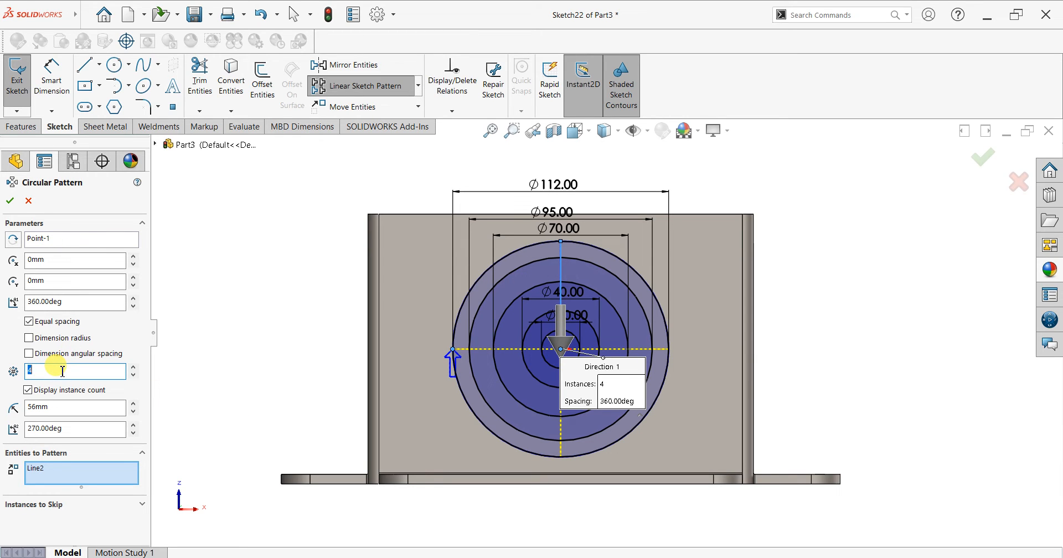
{"action": "type", "text": "6"}
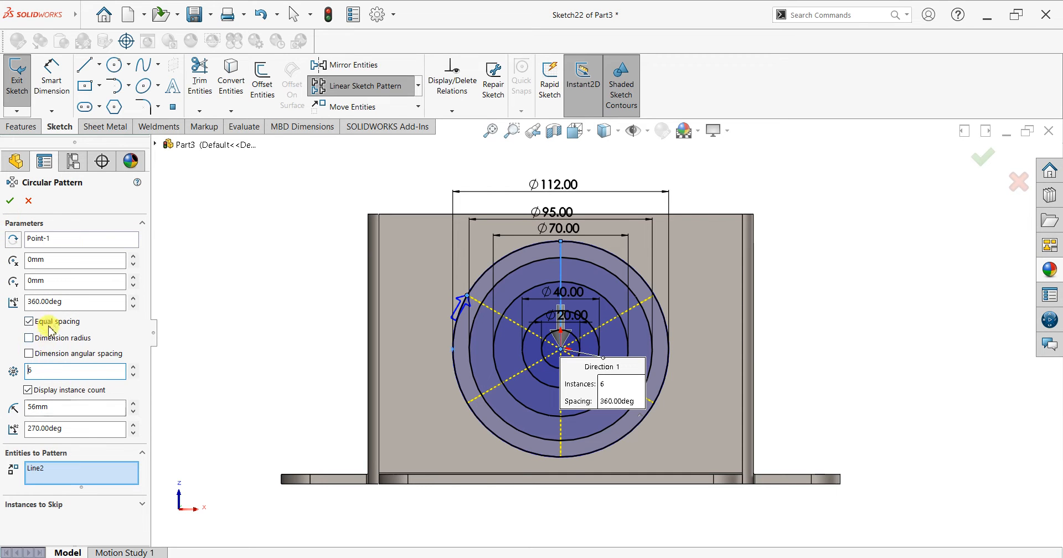
{"action": "left_click", "coordinate": [136, 371]}
{"action": "left_click", "coordinate": [136, 372]}
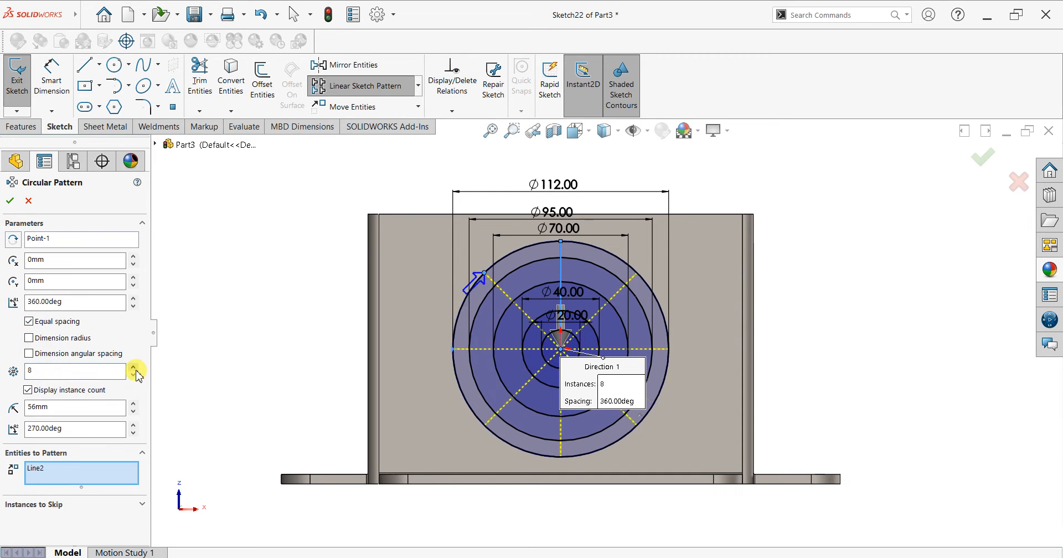
{"action": "left_click", "coordinate": [9, 200]}
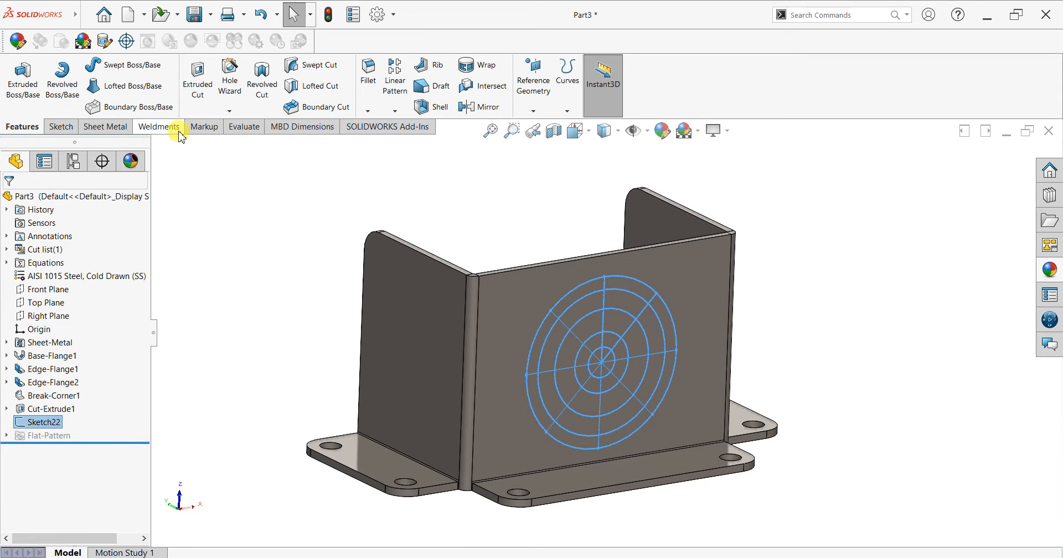
Start a Vent feature on the main wall with the outermost sketch circle as its boundary.
{"action": "left_click", "coordinate": [90, 130]}
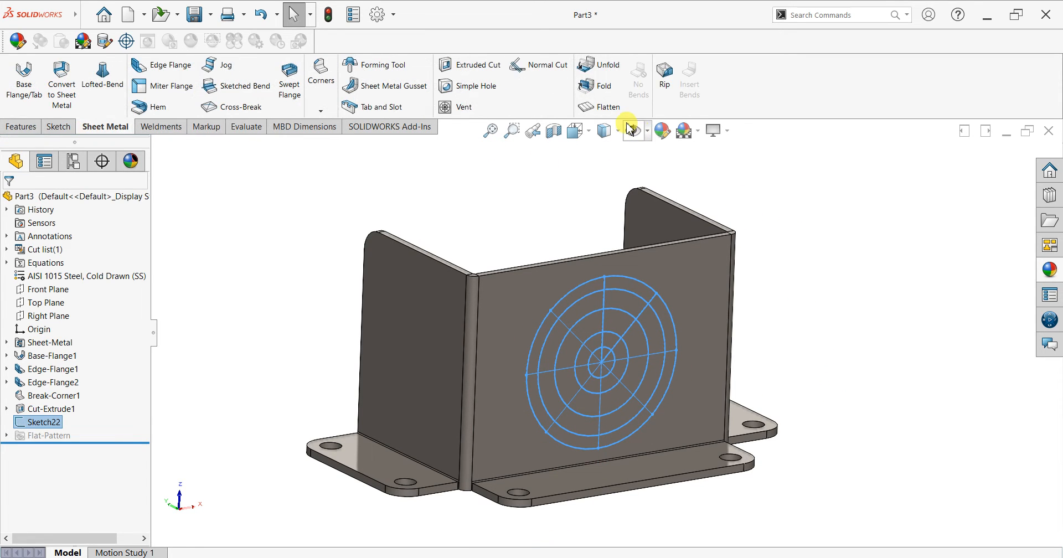
{"action": "left_click", "coordinate": [462, 107]}
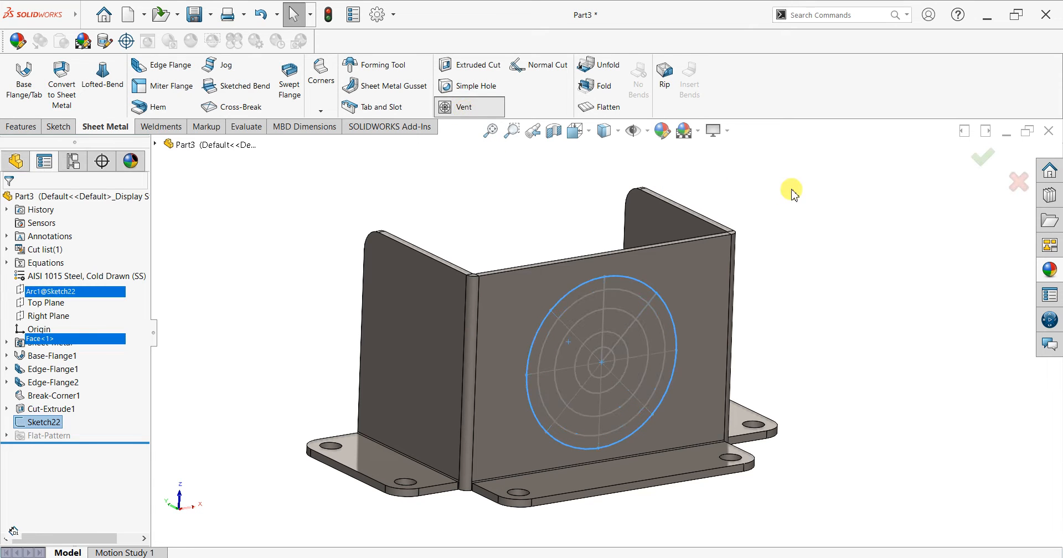
{"action": "scroll", "coordinate": [853, 286], "scroll_direction": "down", "scroll_amount": 2}
{"action": "middle_click_drag", "start_coordinate": [576, 360], "coordinate": [552, 348]}
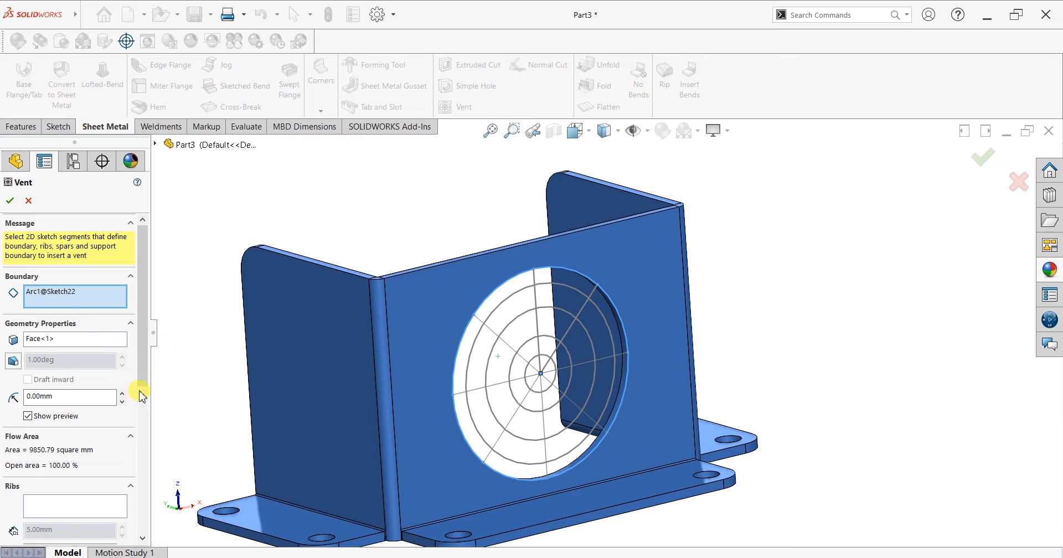
Add all eight radial sketch lines as ribs of the vent.
{"action": "scroll", "coordinate": [141, 398], "scroll_direction": "down", "scroll_amount": 3}
{"action": "left_click", "coordinate": [61, 434]}
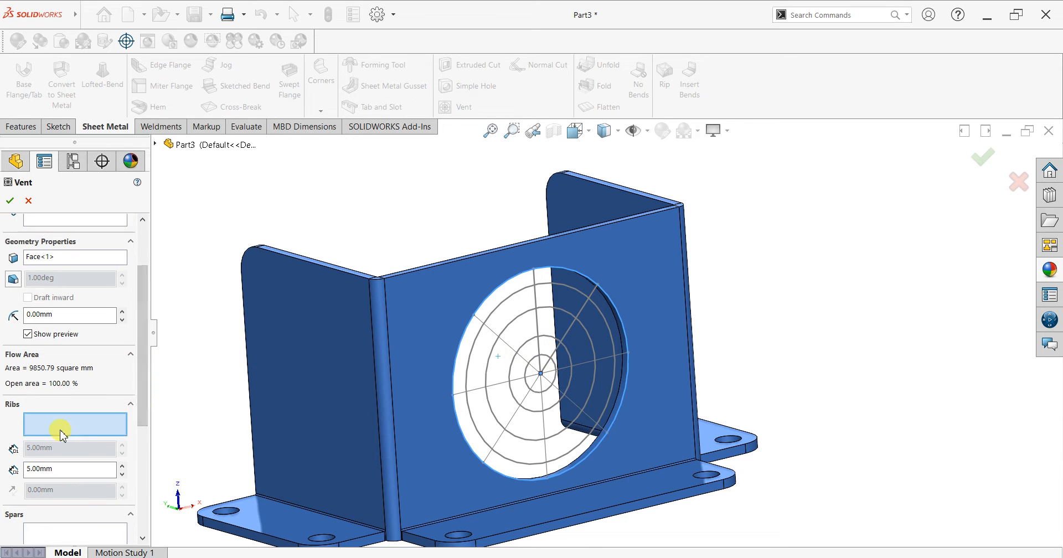
{"action": "left_click", "coordinate": [491, 334]}
{"action": "left_click", "coordinate": [480, 393]}
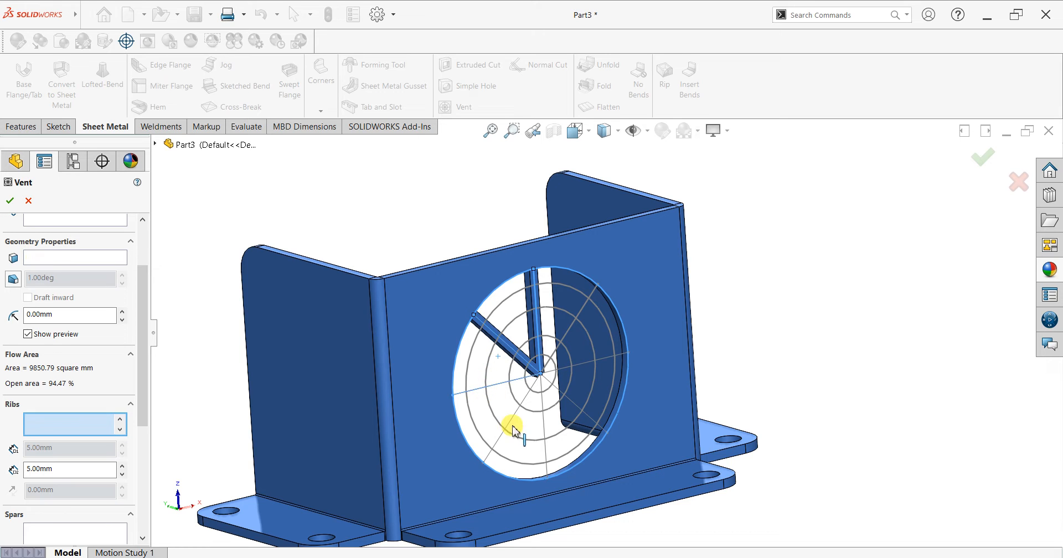
{"action": "left_click", "coordinate": [544, 425]}
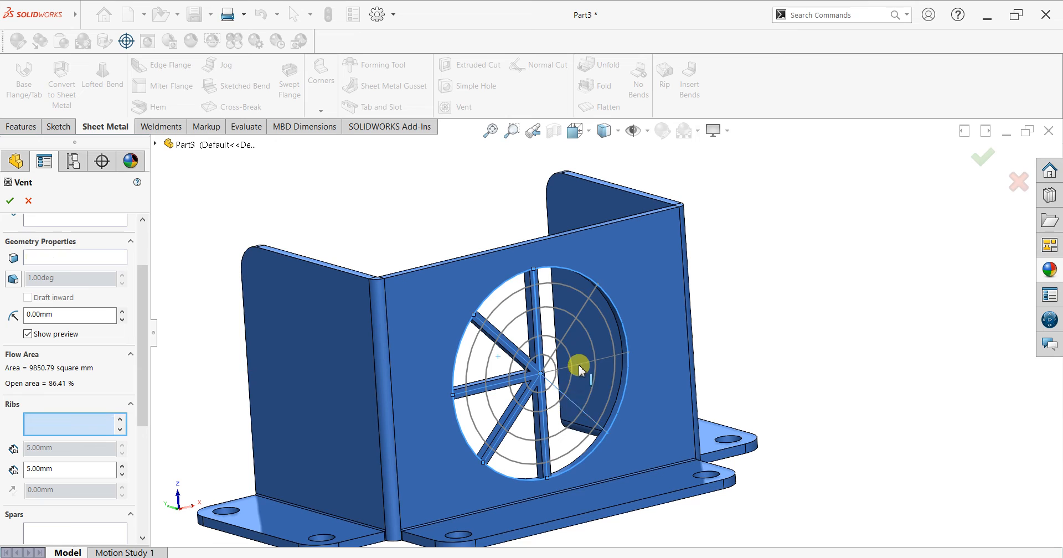
{"action": "left_click", "coordinate": [570, 331]}
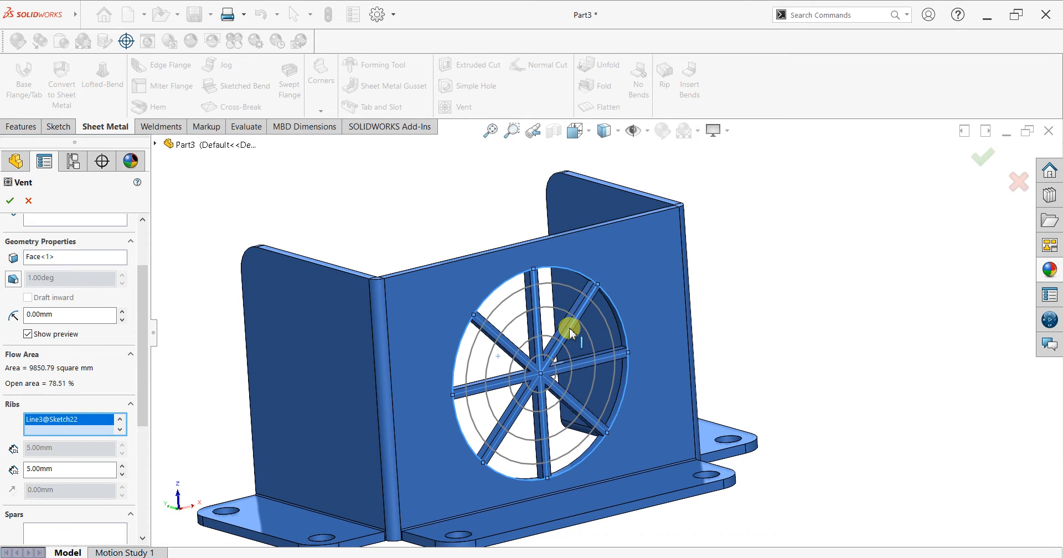
Add the four inner concentric circles as spars of the vent.
{"action": "scroll", "coordinate": [141, 438], "scroll_direction": "down", "scroll_amount": 5}
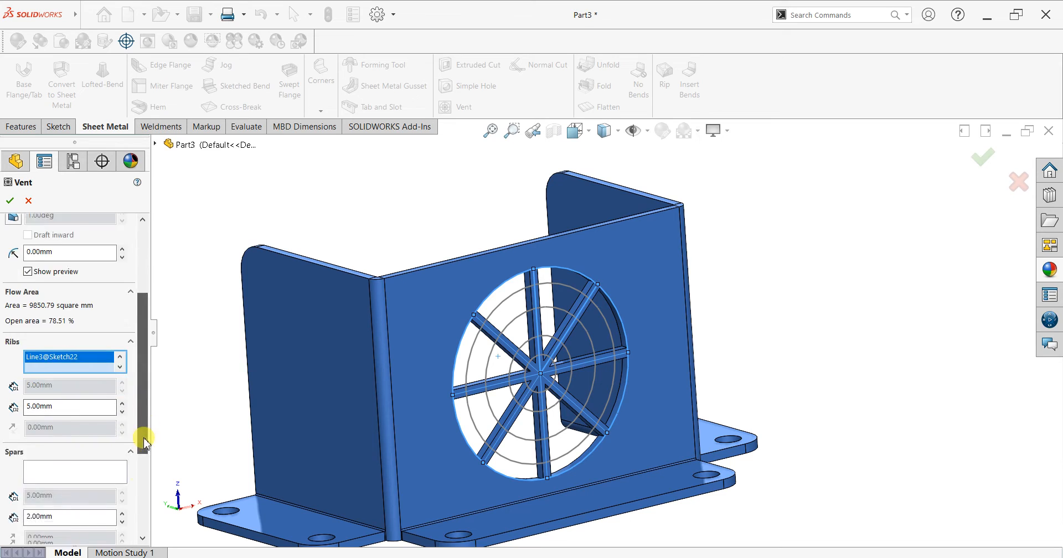
{"action": "left_click", "coordinate": [71, 411]}
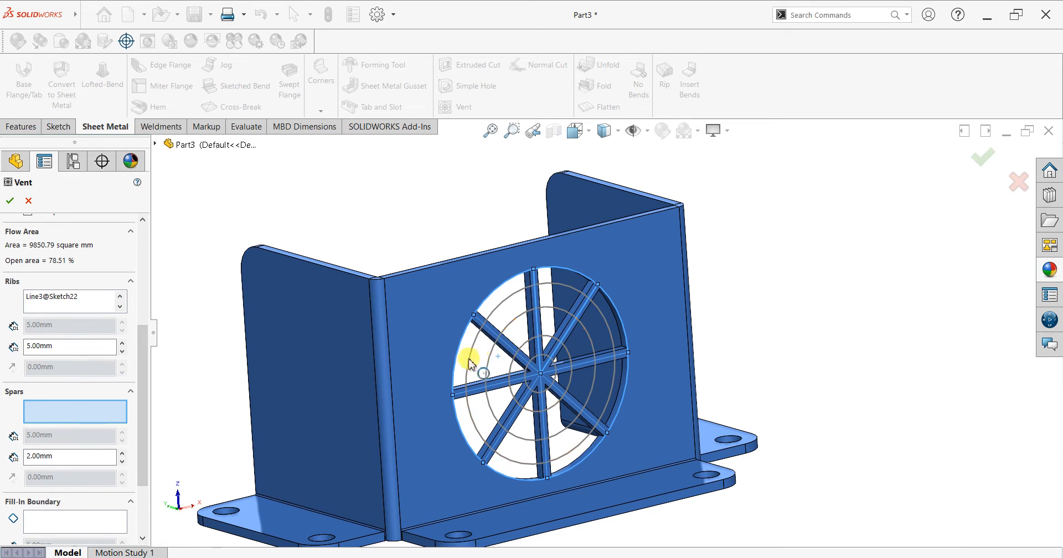
{"action": "left_click", "coordinate": [486, 372]}
{"action": "left_click", "coordinate": [498, 373]}
{"action": "left_click", "coordinate": [510, 372]}
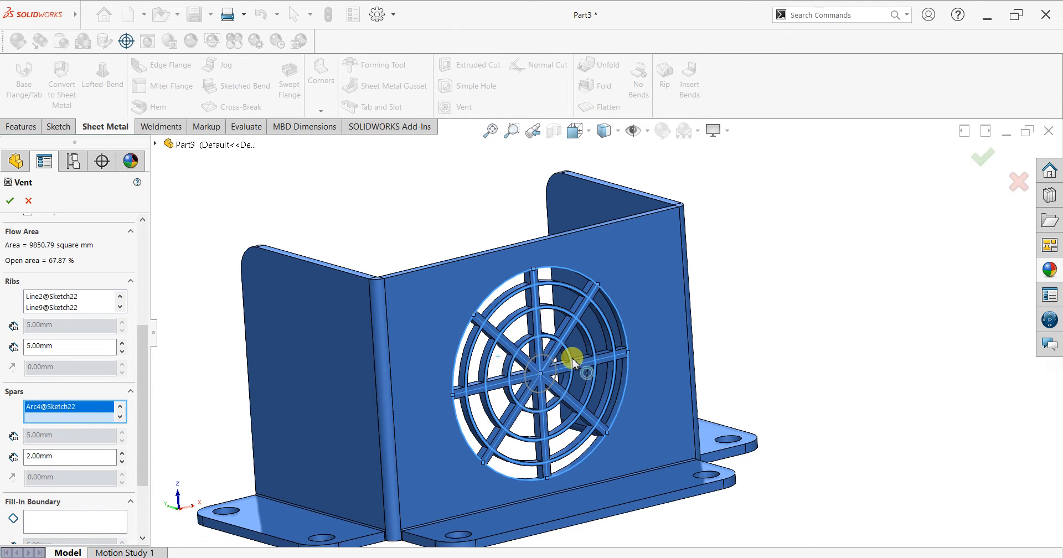
{"action": "scroll", "coordinate": [568, 363], "scroll_direction": "down", "scroll_amount": 2}
{"action": "left_click", "coordinate": [519, 356]}
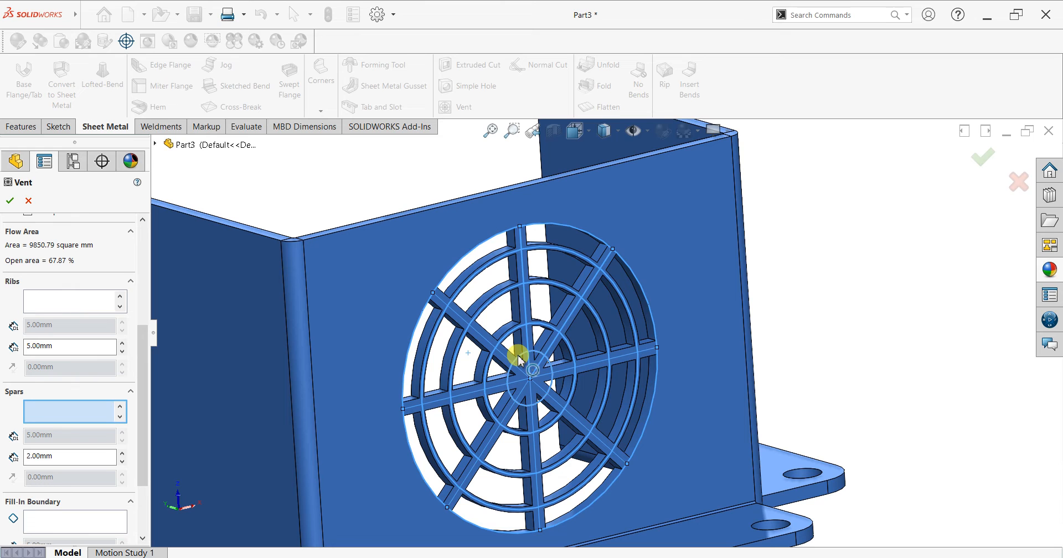
{"action": "left_click", "coordinate": [532, 381]}
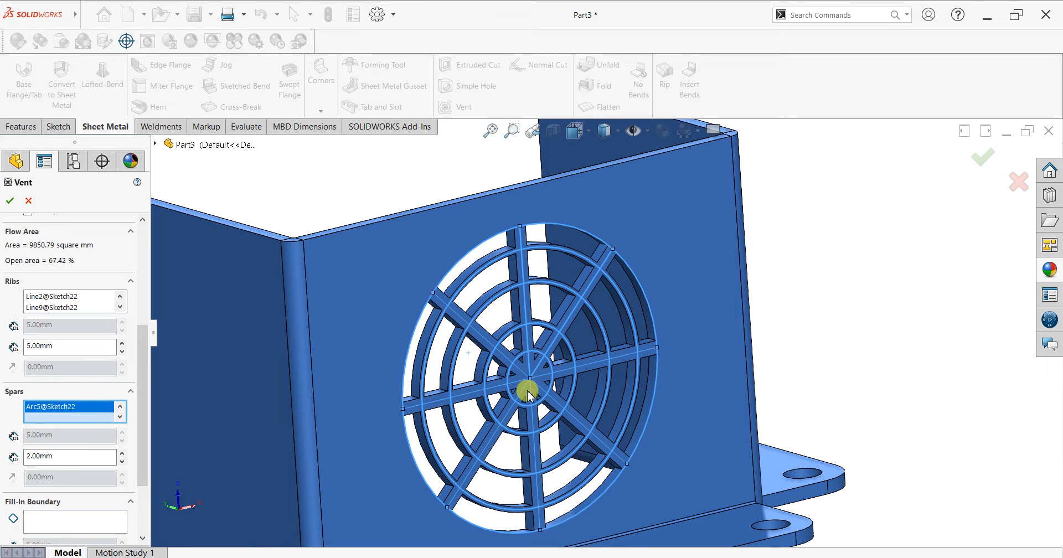
{"action": "mouse_move", "coordinate": [522, 416]}
{"action": "middle_mouse_down"}
{"action": "mouse_move", "coordinate": [486, 406]}
{"action": "mouse_move", "coordinate": [503, 409]}
{"action": "middle_mouse_up"}
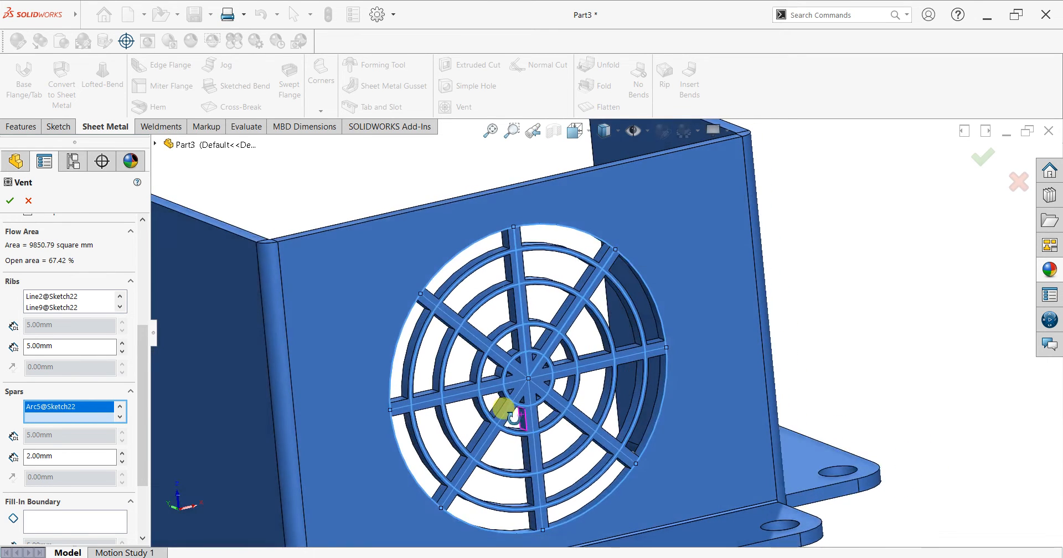
{"action": "scroll", "coordinate": [511, 418], "scroll_direction": "up", "scroll_amount": 1}
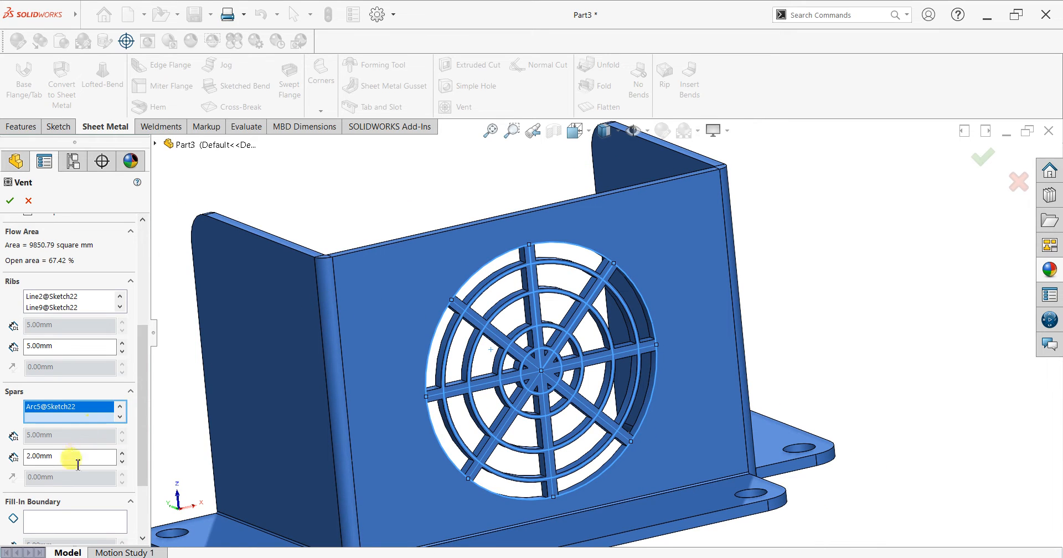
Set the vent's spar width to 3 mm and rib width to 4 mm, and create the vent.
{"action": "left_click_drag", "start_coordinate": [141, 432], "coordinate": [143, 466]}
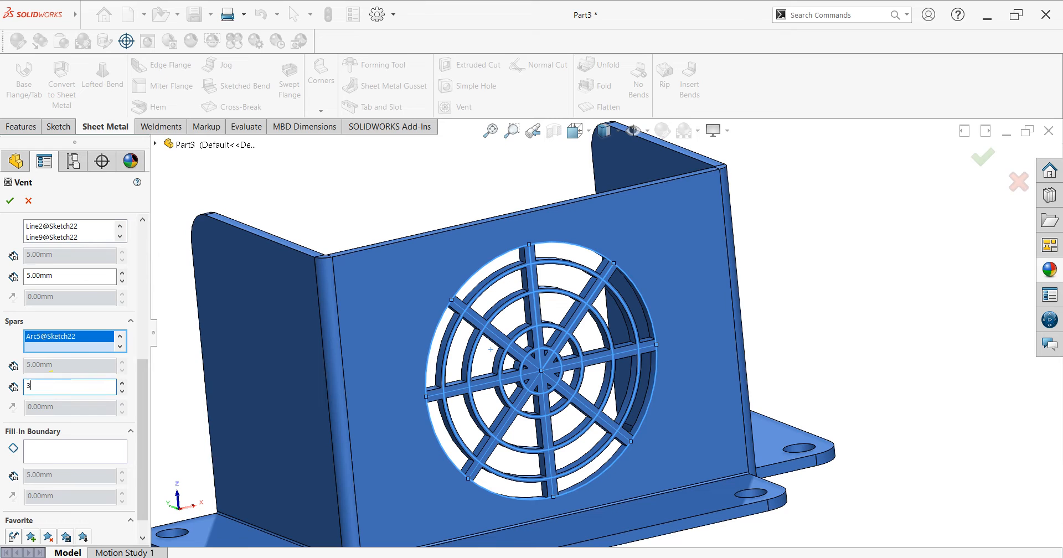
{"action": "key", "text": "Return"}
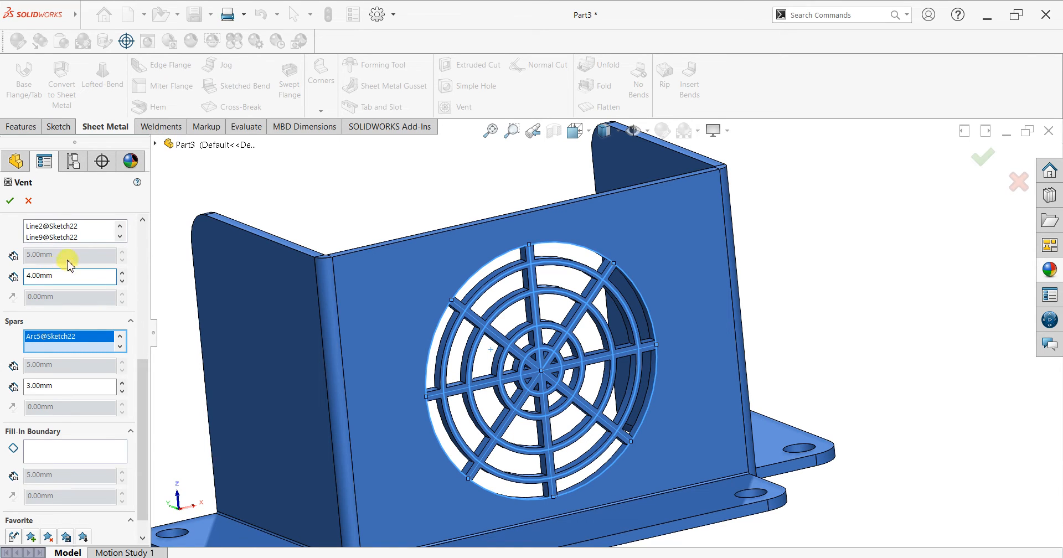
{"action": "left_click", "coordinate": [10, 201]}
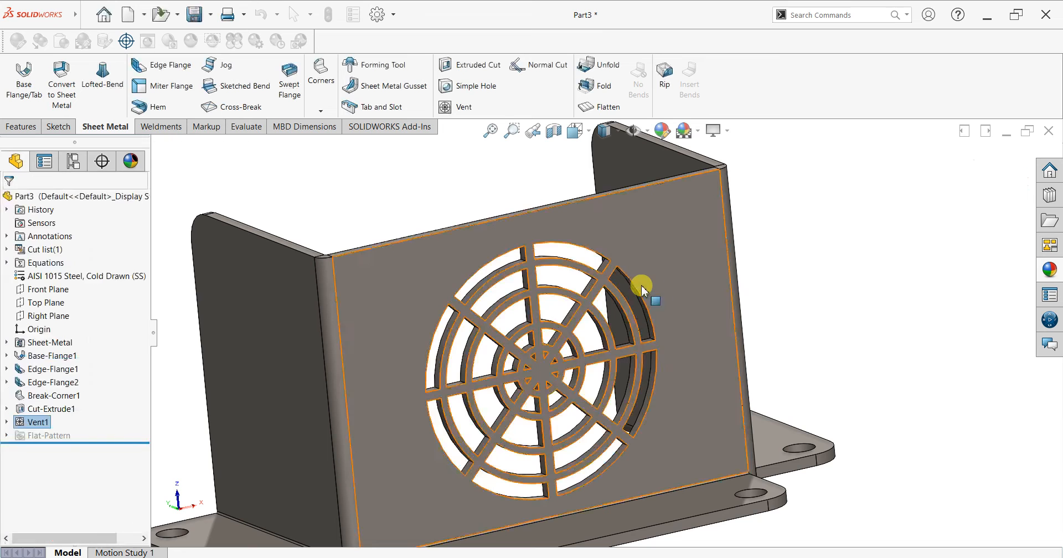
Sketch a straight slot about 84 mm between centres and 14 mm wide on the side wall's outer face, parallel to its bottom flange.
{"action": "scroll", "coordinate": [820, 268], "scroll_direction": "up", "scroll_amount": 3}
{"action": "middle_click_drag", "start_coordinate": [820, 268], "coordinate": [771, 290]}
{"action": "left_click", "coordinate": [392, 324]}
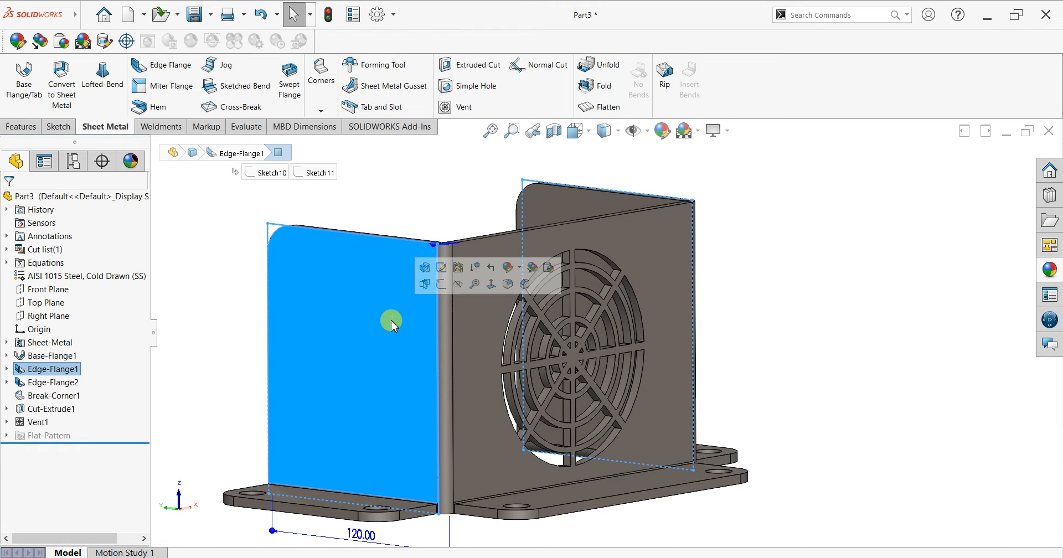
{"action": "key", "text": "ctrl+8"}
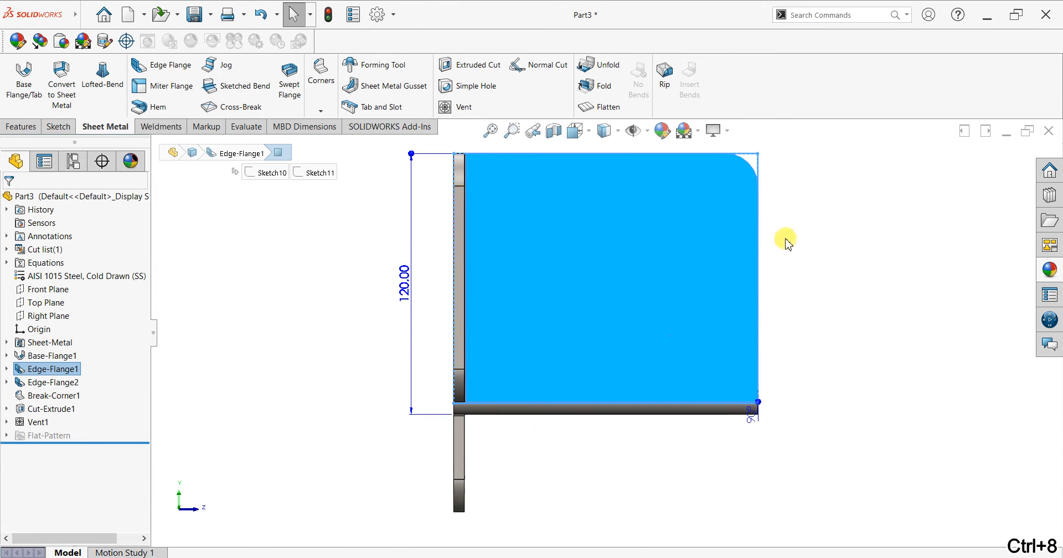
{"action": "left_click", "coordinate": [58, 126]}
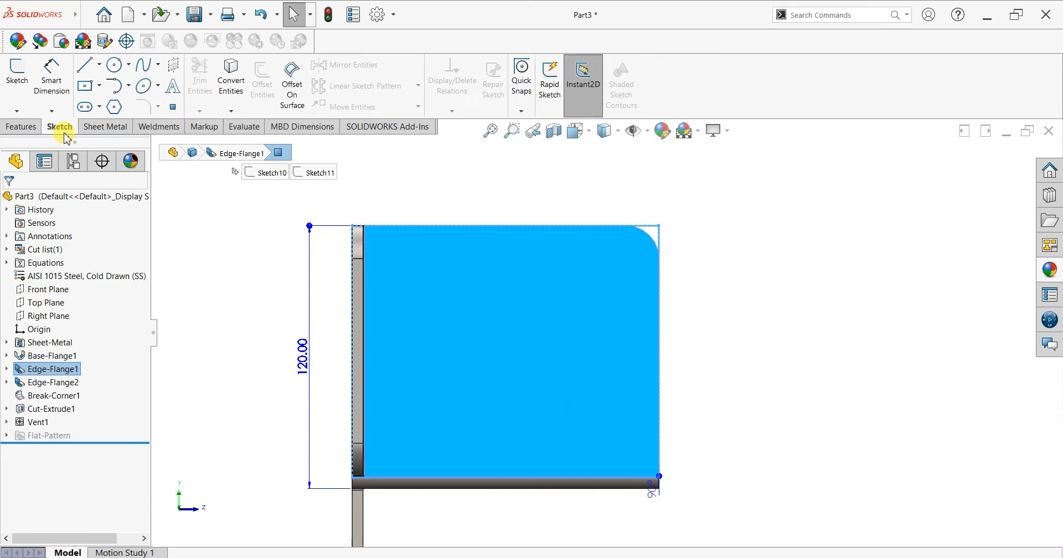
{"action": "left_click", "coordinate": [16, 80]}
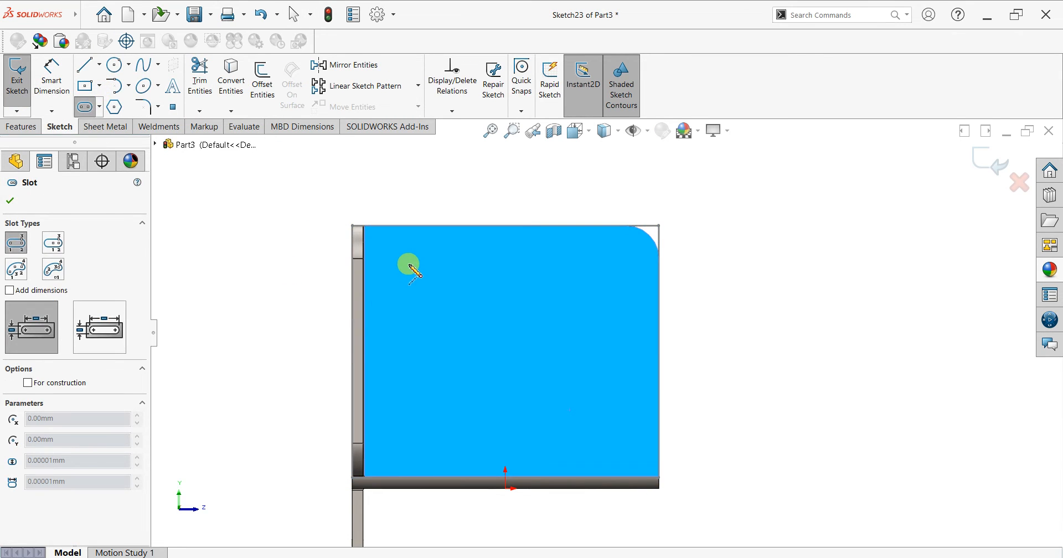
{"action": "left_click", "coordinate": [409, 262]}
{"action": "left_click", "coordinate": [409, 443]}
{"action": "left_click", "coordinate": [424, 450]}
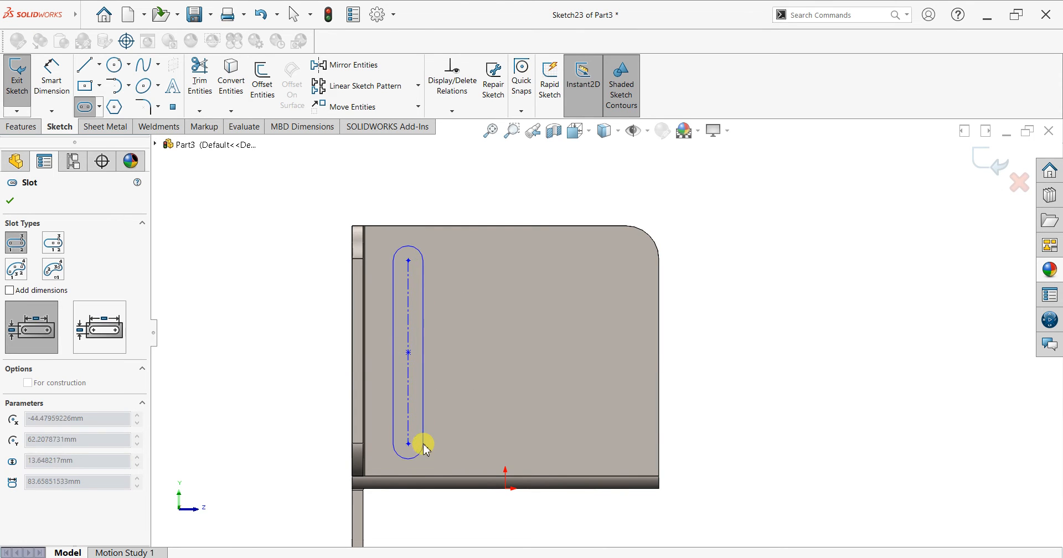
{"action": "right_click", "coordinate": [477, 185]}
{"action": "left_click", "coordinate": [488, 190]}
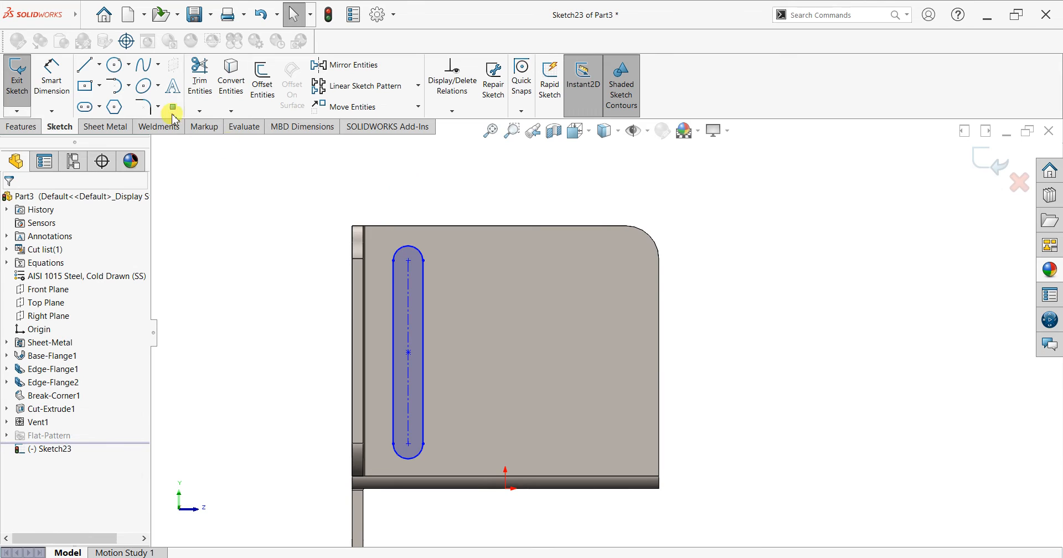
Dimension the slot's upper centre point 16 mm below the side wall's top edge.
{"action": "left_click", "coordinate": [43, 83]}
{"action": "scroll", "coordinate": [449, 264], "scroll_direction": "down", "scroll_amount": 3}
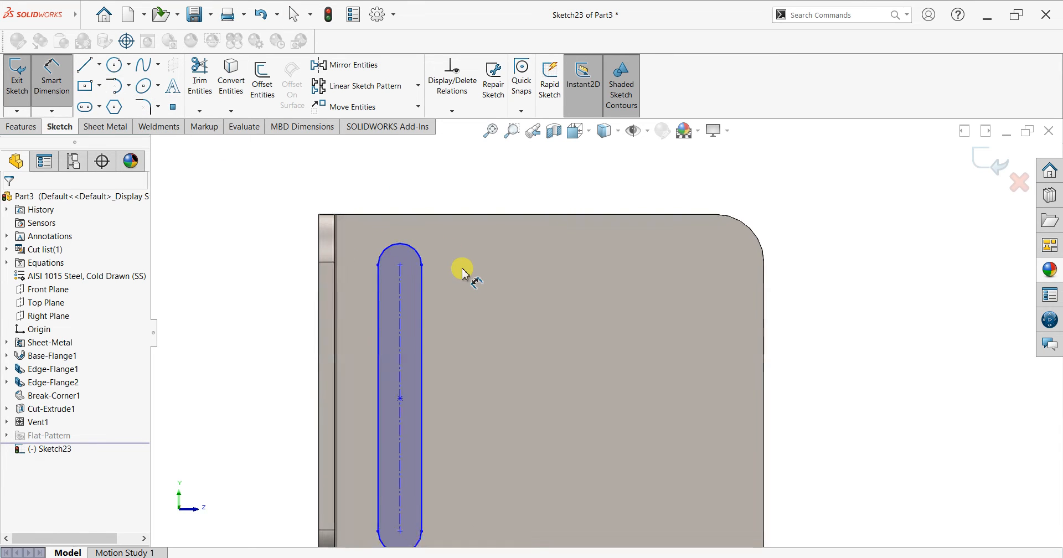
{"action": "left_click", "coordinate": [400, 265]}
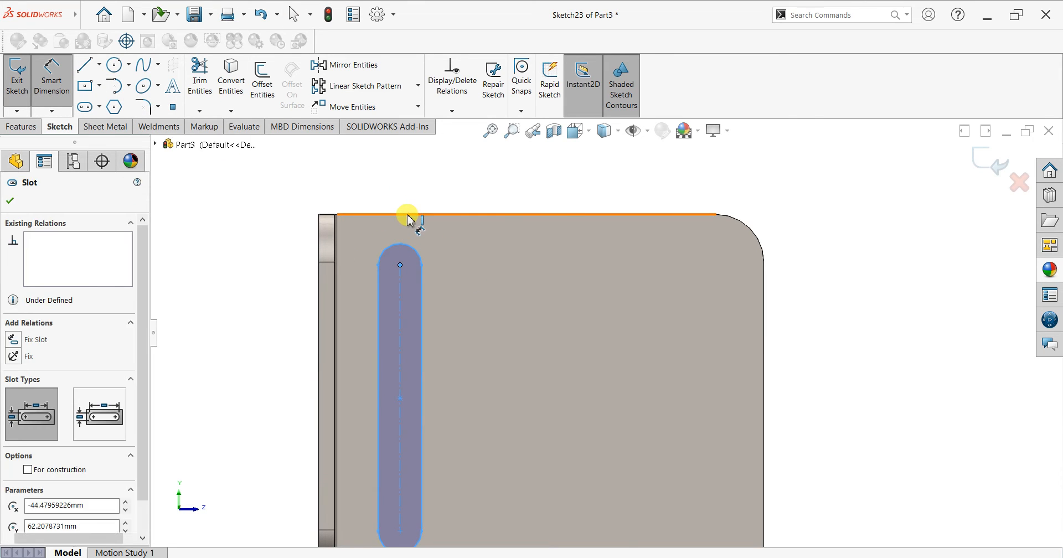
{"action": "left_click", "coordinate": [409, 215]}
{"action": "left_click", "coordinate": [260, 244]}
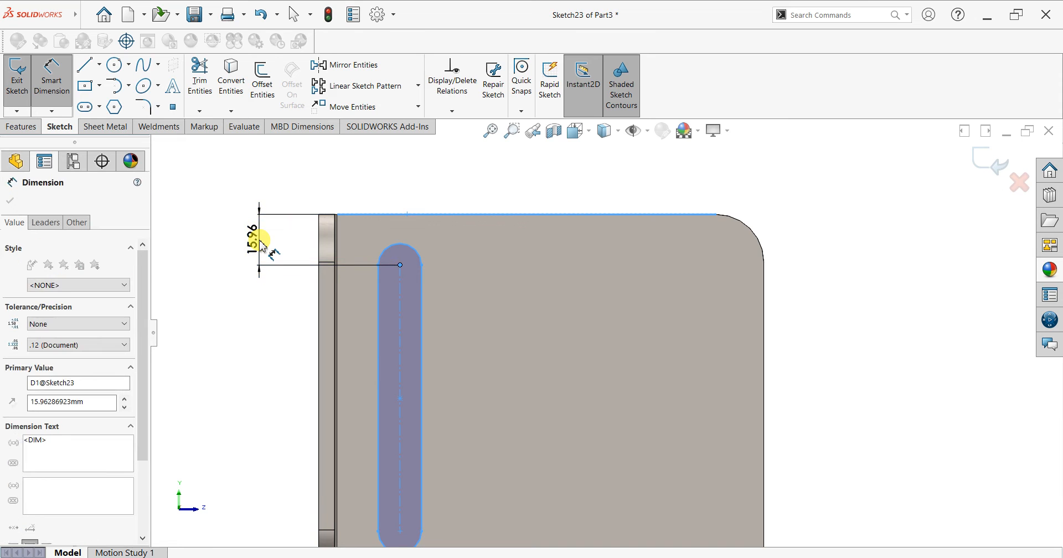
{"action": "type", "text": "15"}
{"action": "key", "text": "Return"}
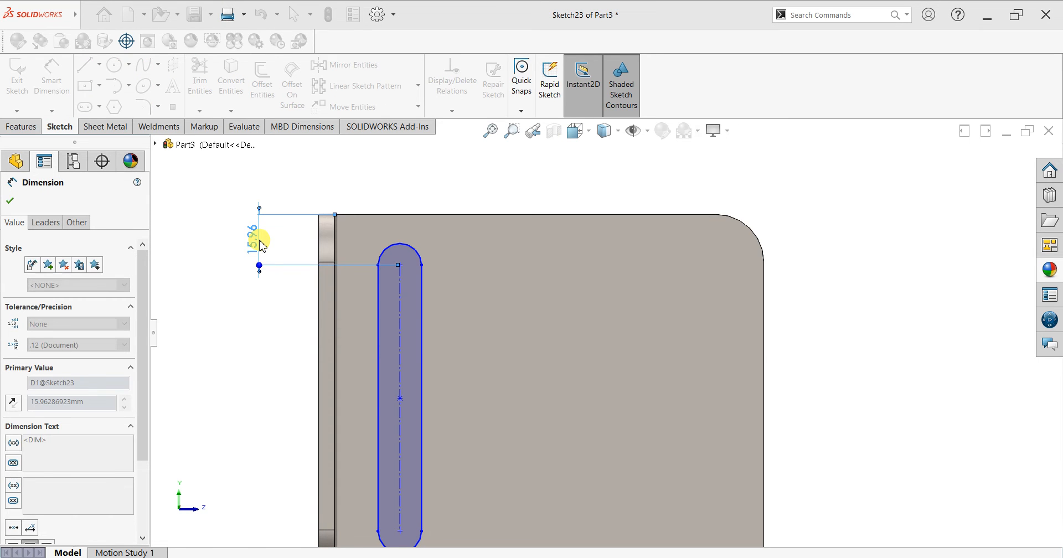
Dimension the slot's lower centre point 16 mm above the side wall's bottom bend line.
{"action": "scroll", "coordinate": [438, 433], "scroll_direction": "up", "scroll_amount": 4}
{"action": "scroll", "coordinate": [465, 427], "scroll_direction": "down", "scroll_amount": 3}
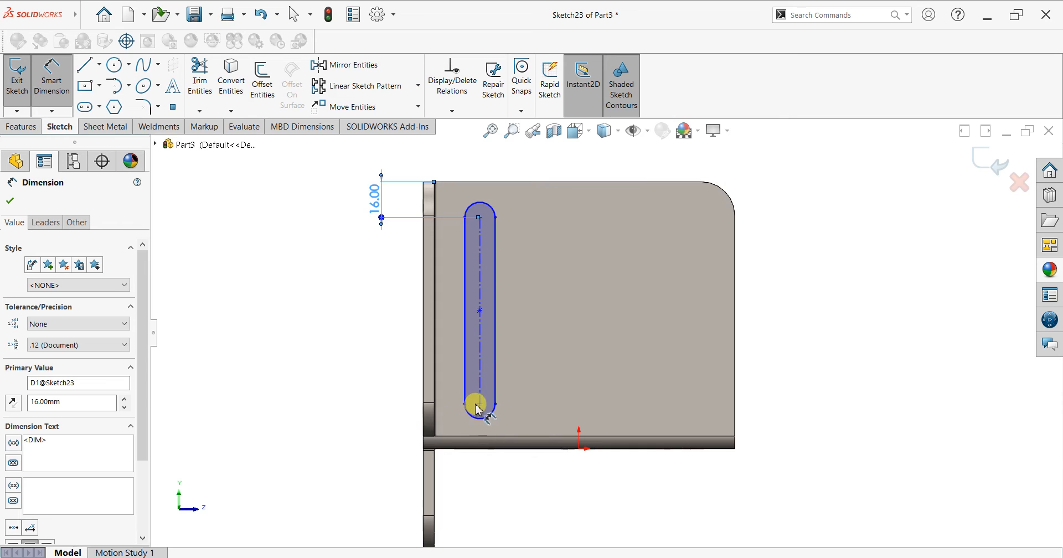
{"action": "left_click", "coordinate": [480, 409]}
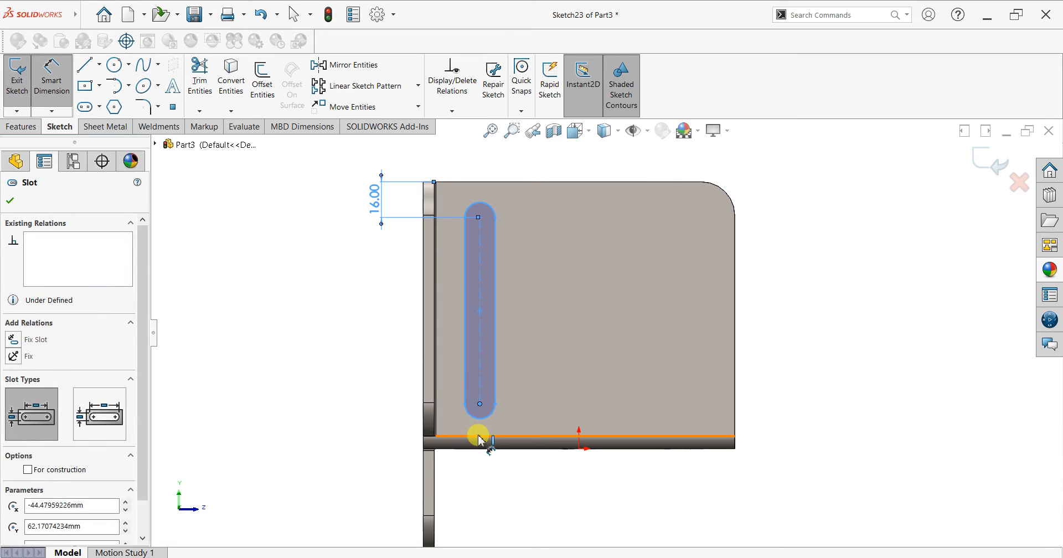
{"action": "left_click", "coordinate": [481, 435]}
{"action": "left_click", "coordinate": [370, 431]}
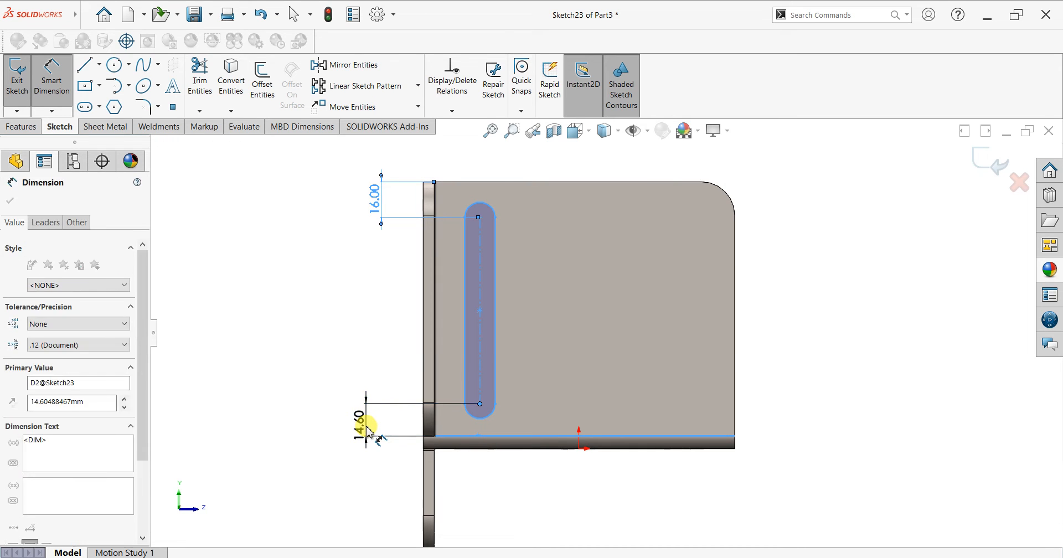
{"action": "type", "text": "16"}
{"action": "key", "text": "Return"}
Dimension the slot's centreline 20 mm from the vertical bend edge next to the main wall.
{"action": "scroll", "coordinate": [505, 249], "scroll_direction": "down", "scroll_amount": 1}
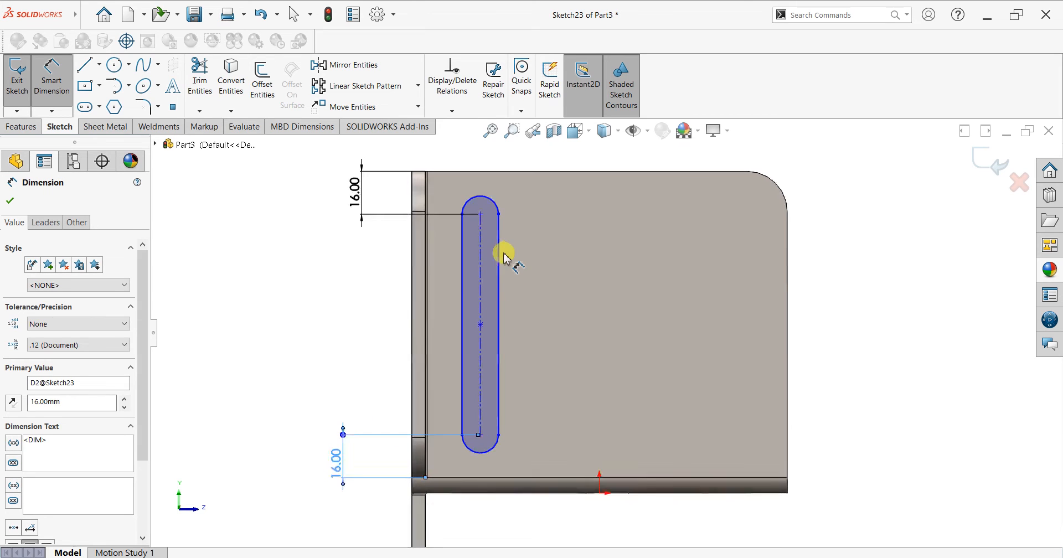
{"action": "scroll", "coordinate": [432, 339], "scroll_direction": "down", "scroll_amount": 1}
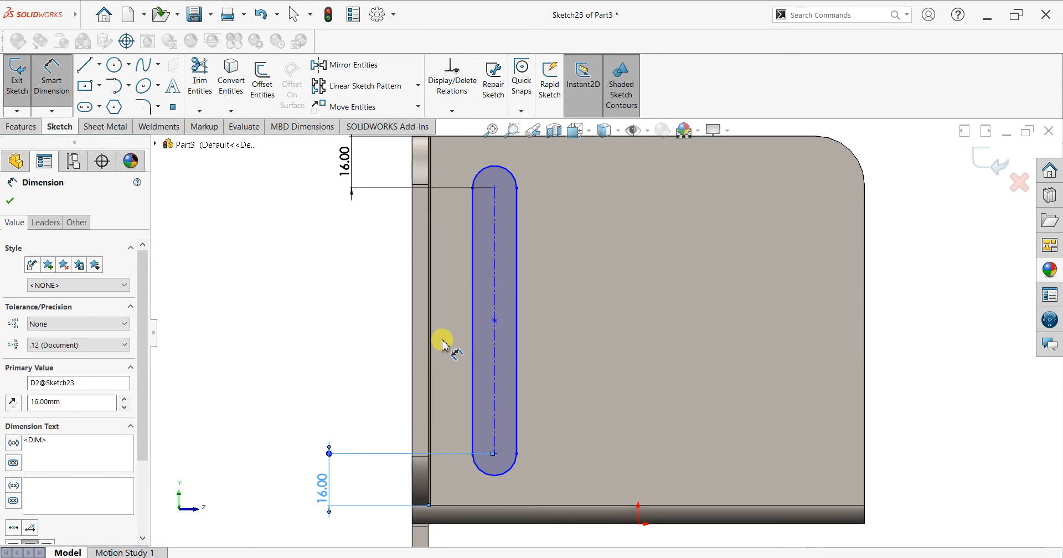
{"action": "left_click", "coordinate": [431, 321]}
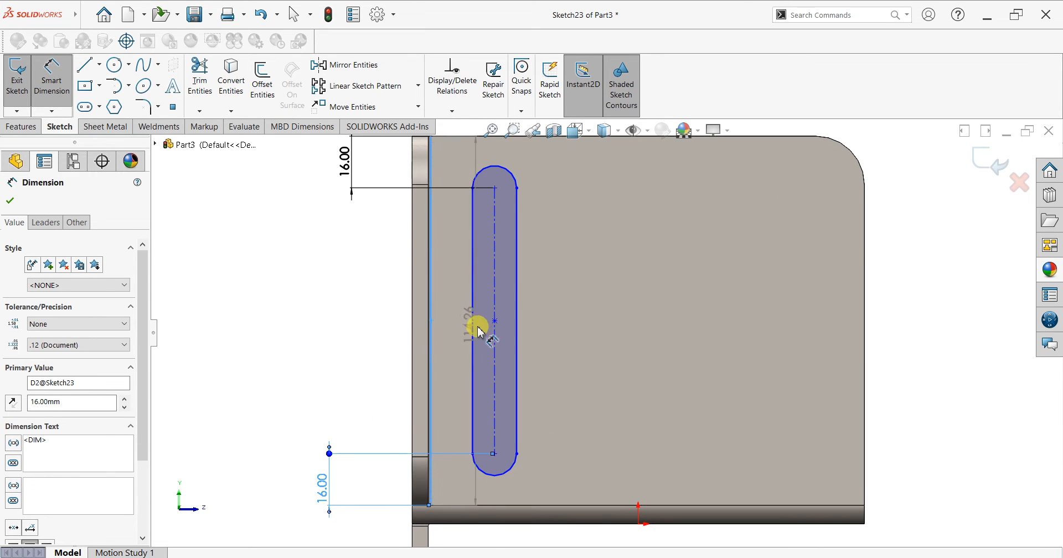
{"action": "left_click", "coordinate": [451, 340]}
{"action": "key", "text": "Escape"}
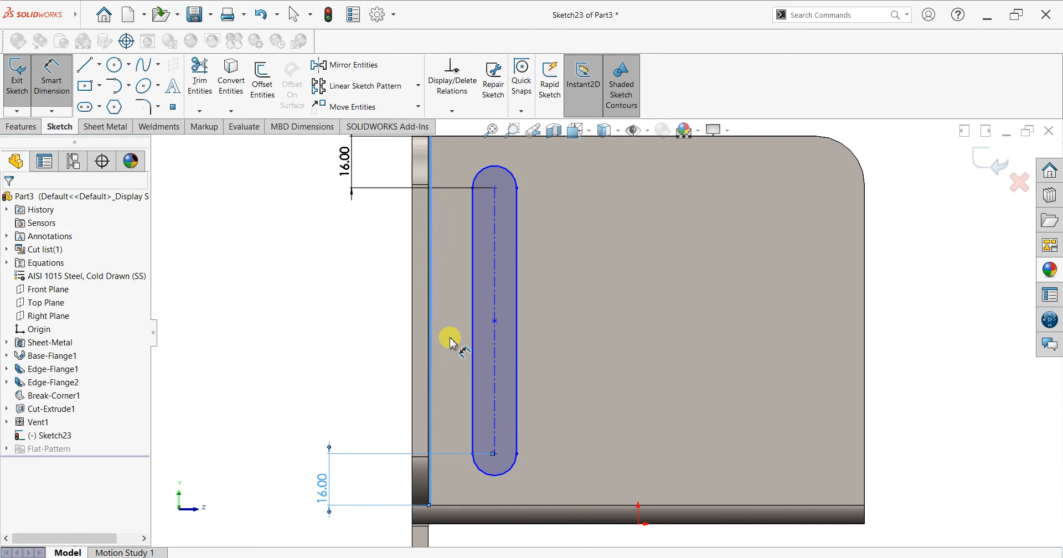
{"action": "left_click", "coordinate": [435, 345]}
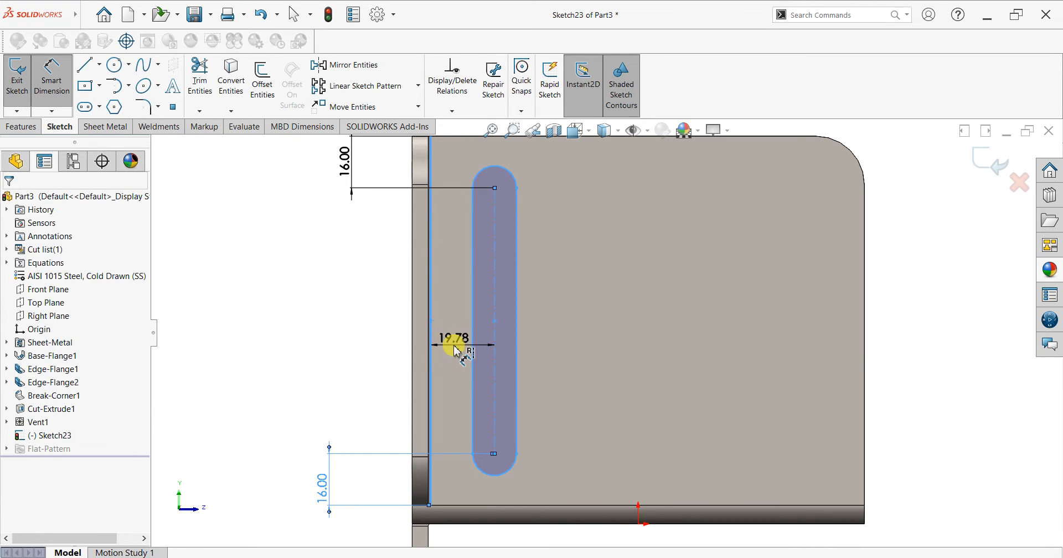
{"action": "left_click", "coordinate": [455, 349]}
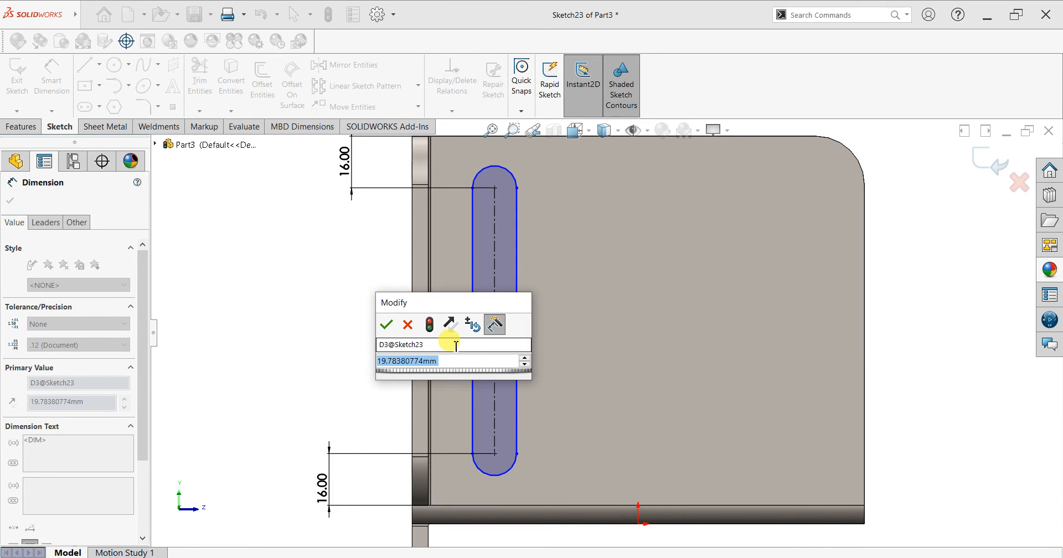
{"action": "type", "text": "20"}
{"action": "key", "text": "Return"}
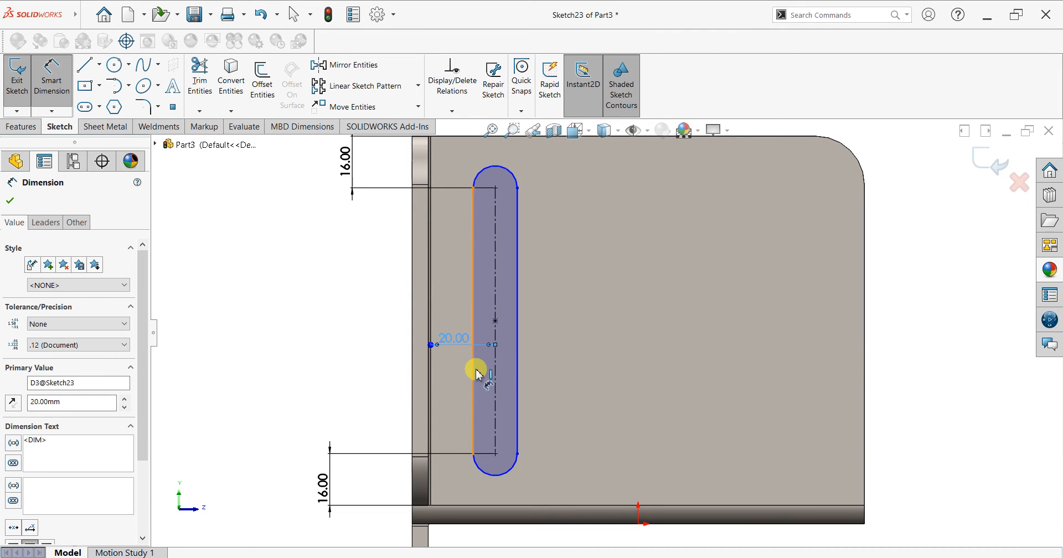
Dimension the slot's width as 12 mm between its two long sides.
{"action": "left_click", "coordinate": [519, 368]}
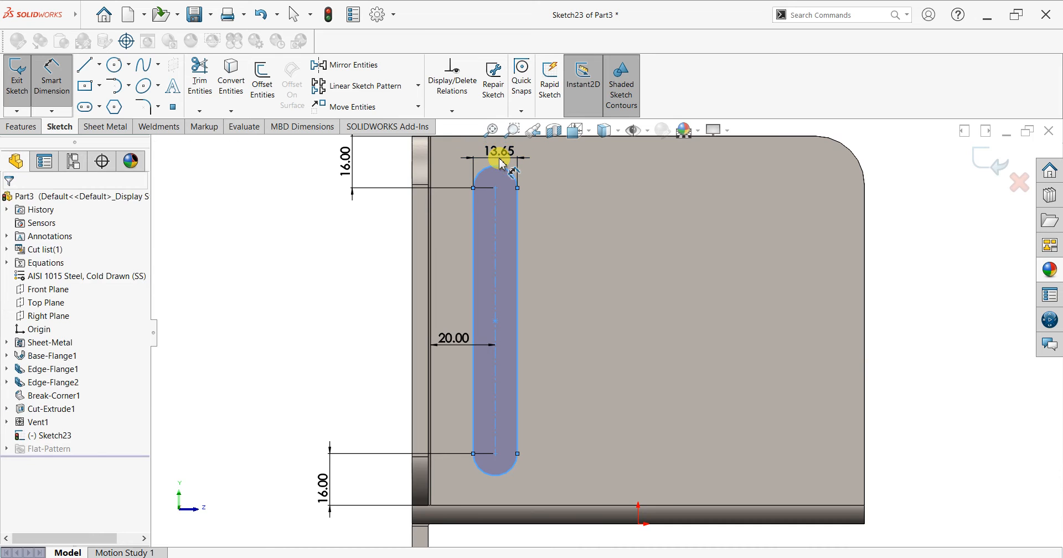
{"action": "left_click", "coordinate": [500, 162]}
{"action": "key", "text": "Return"}
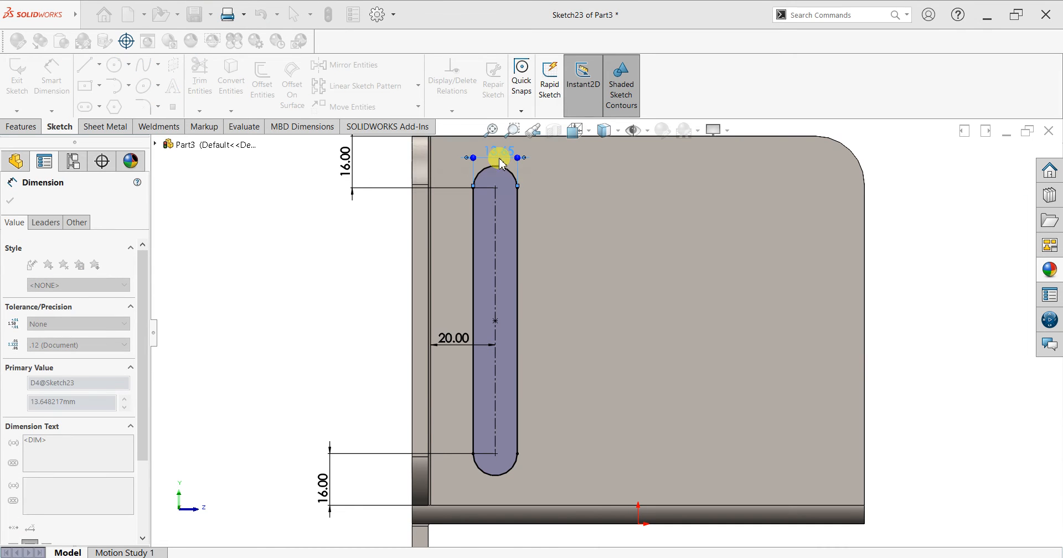
{"action": "left_click", "coordinate": [10, 201]}
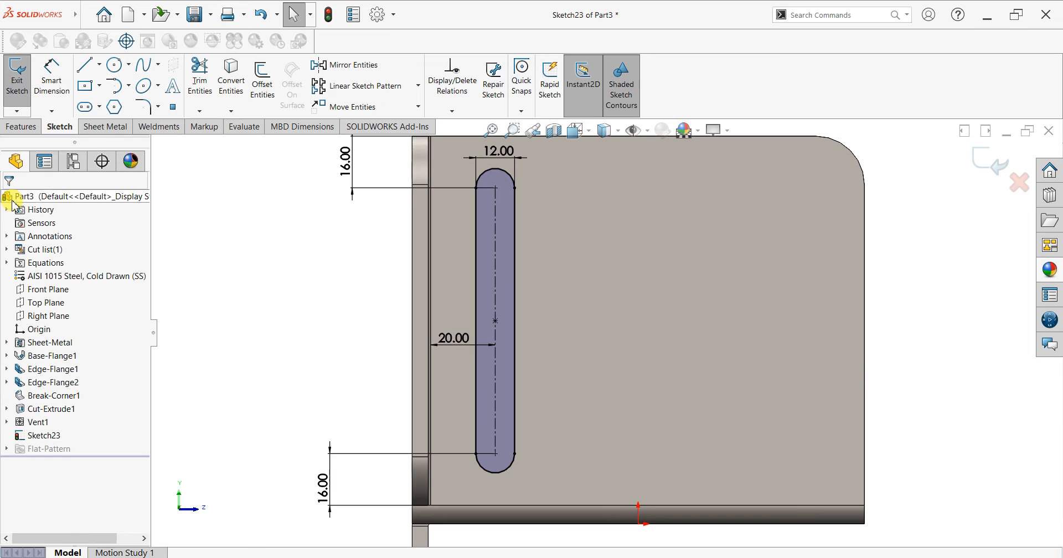
Start a linear sketch pattern of the slot, using the side wall's straight top edge as Direction 1.
{"action": "left_click", "coordinate": [336, 87]}
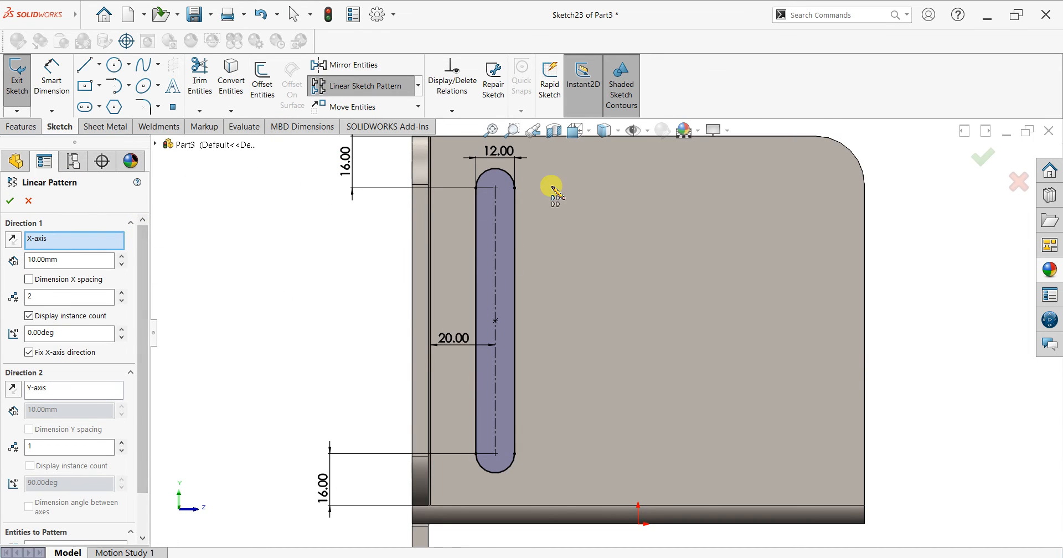
{"action": "scroll", "coordinate": [642, 256], "scroll_direction": "up", "scroll_amount": 2}
{"action": "scroll", "coordinate": [642, 257], "scroll_direction": "down", "scroll_amount": 1}
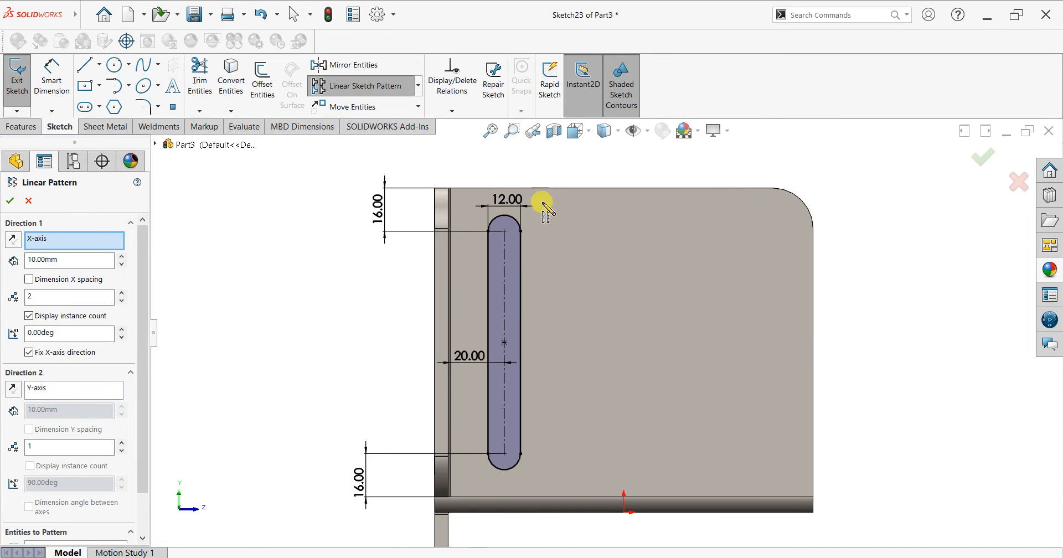
{"action": "right_click", "coordinate": [88, 238]}
{"action": "left_click", "coordinate": [127, 242]}
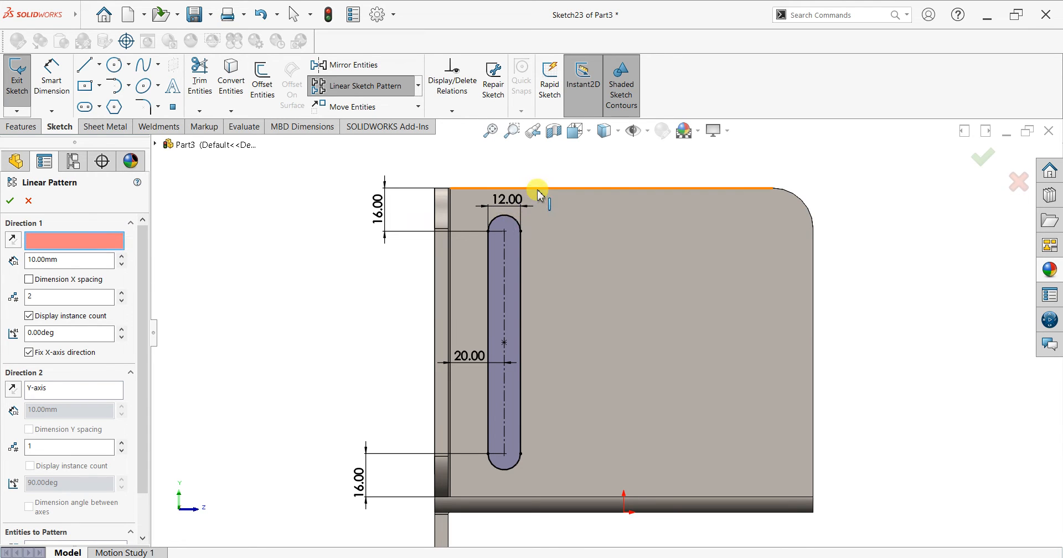
{"action": "left_click", "coordinate": [537, 190]}
{"action": "scroll", "coordinate": [140, 346], "scroll_direction": "down", "scroll_amount": 2}
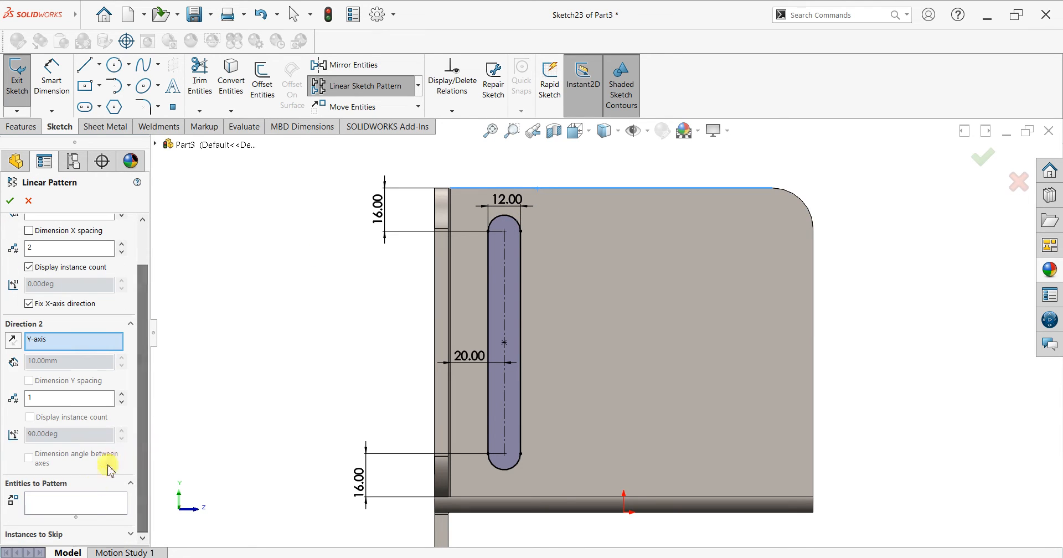
{"action": "left_click", "coordinate": [91, 509]}
{"action": "left_click", "coordinate": [508, 306]}
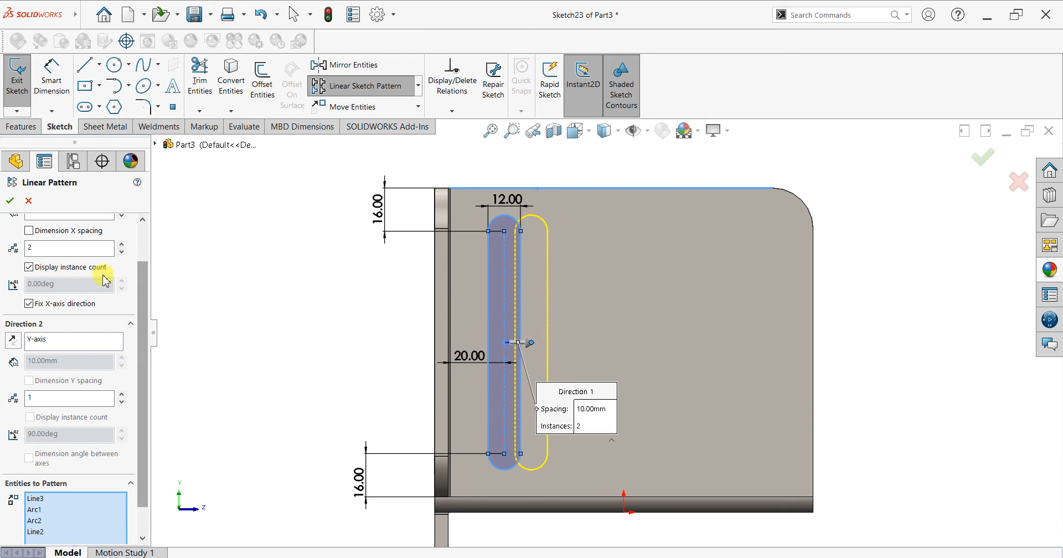
Set the slot pattern to 5 instances at 20 mm spacing and create it.
{"action": "left_click_drag", "start_coordinate": [142, 280], "coordinate": [142, 225]}
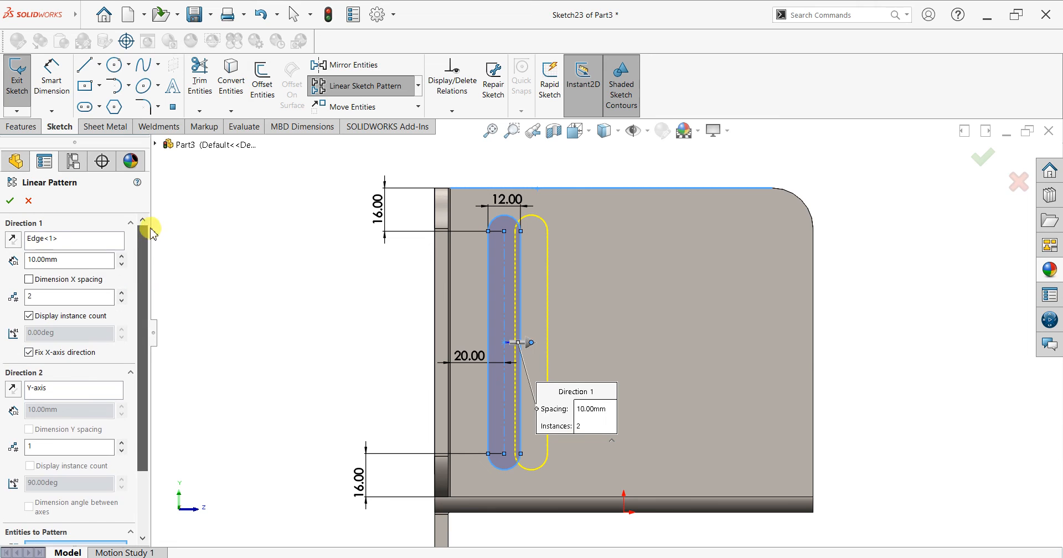
{"action": "left_click", "coordinate": [122, 293]}
{"action": "left_click", "coordinate": [121, 293]}
{"action": "left_click", "coordinate": [121, 293]}
{"action": "left_click", "coordinate": [121, 293]}
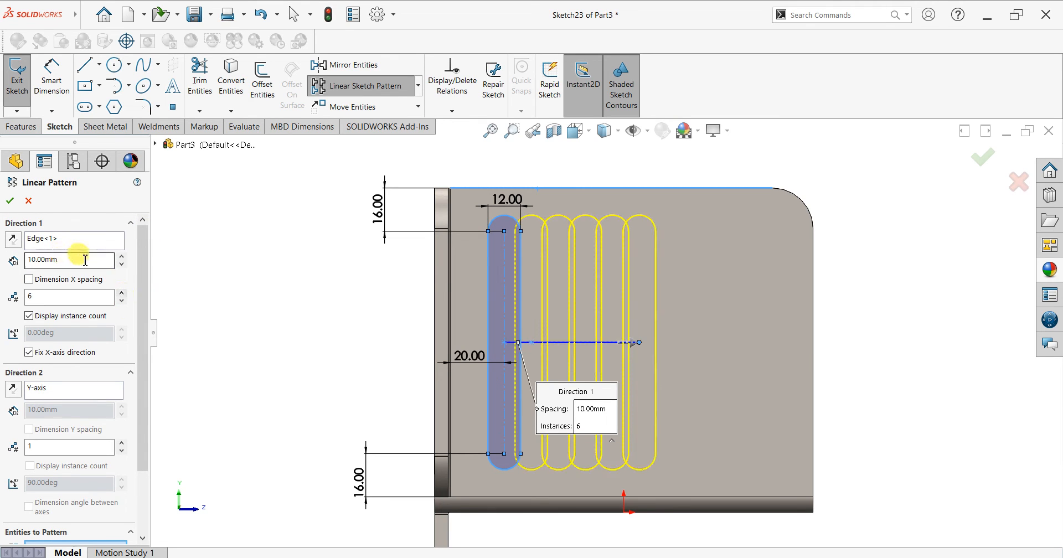
{"action": "type", "text": "20"}
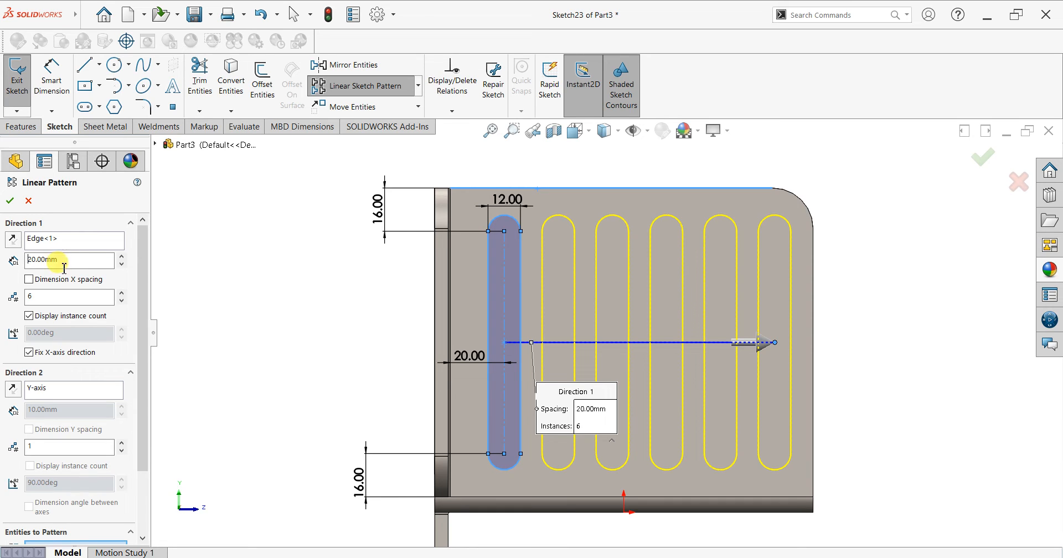
{"action": "left_click", "coordinate": [122, 301]}
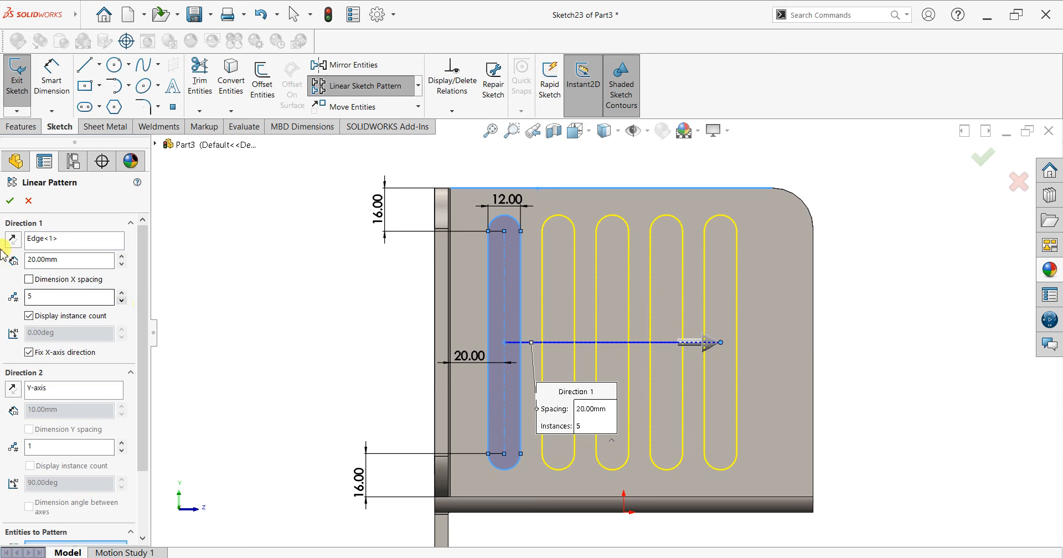
{"action": "left_click", "coordinate": [11, 201]}
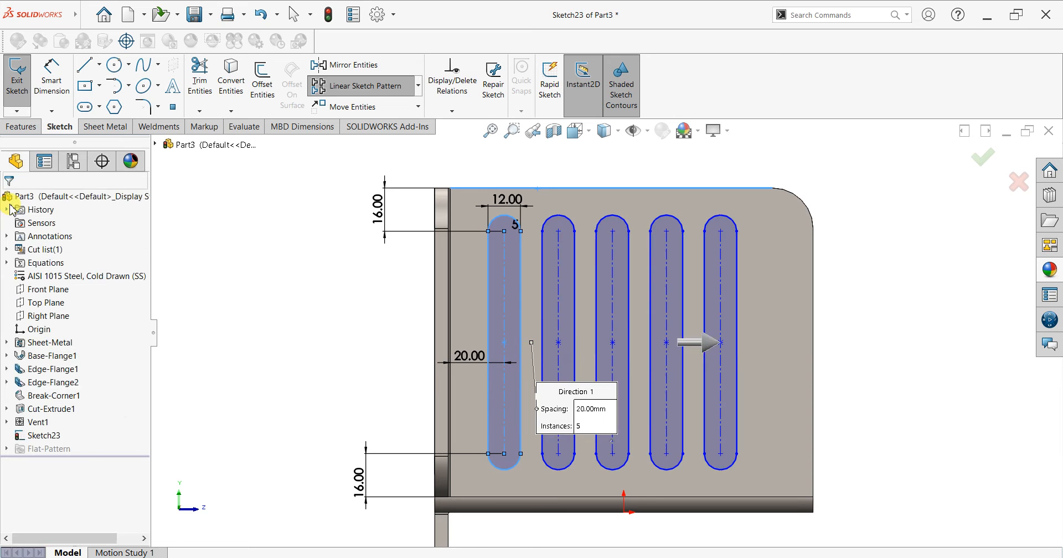
Cut-extrude the five patterned slots with the Through All end condition so they pass through both side walls.
{"action": "left_click", "coordinate": [20, 127]}
{"action": "left_click", "coordinate": [198, 80]}
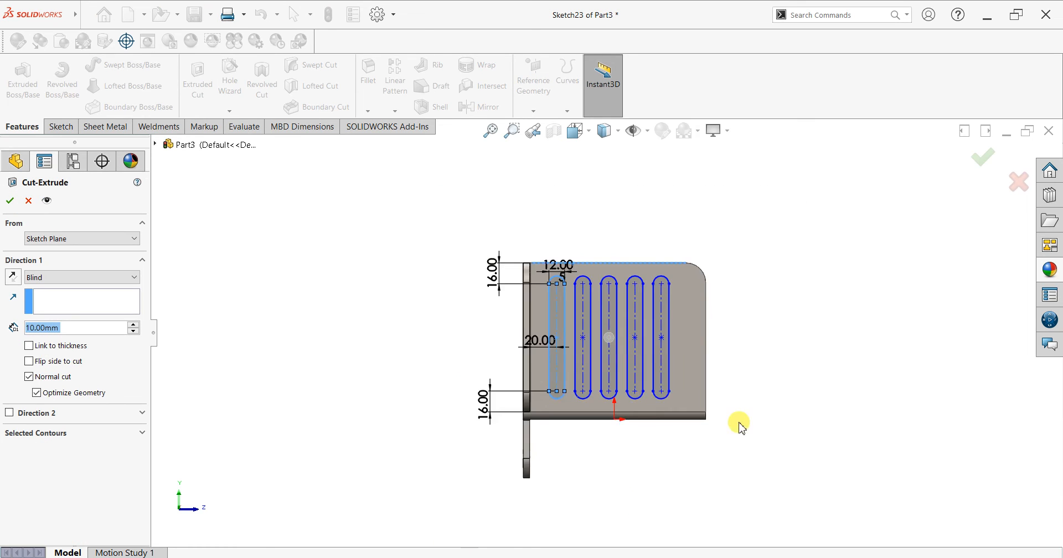
{"action": "middle_click_drag", "start_coordinate": [669, 363], "coordinate": [633, 144]}
{"action": "middle_click_drag", "start_coordinate": [705, 392], "coordinate": [786, 321]}
{"action": "left_click", "coordinate": [99, 281]}
{"action": "left_click", "coordinate": [87, 297]}
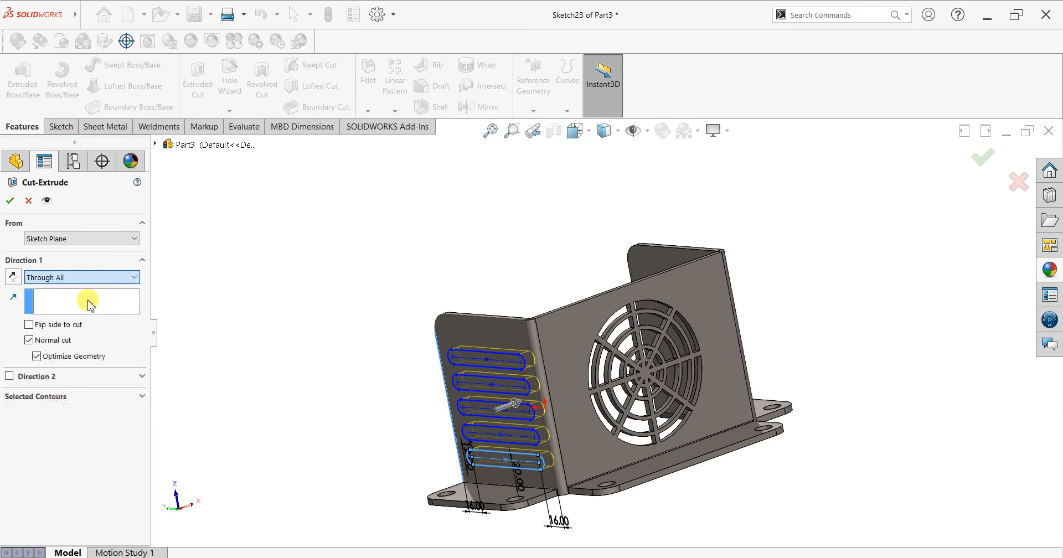
{"action": "left_click", "coordinate": [10, 202]}
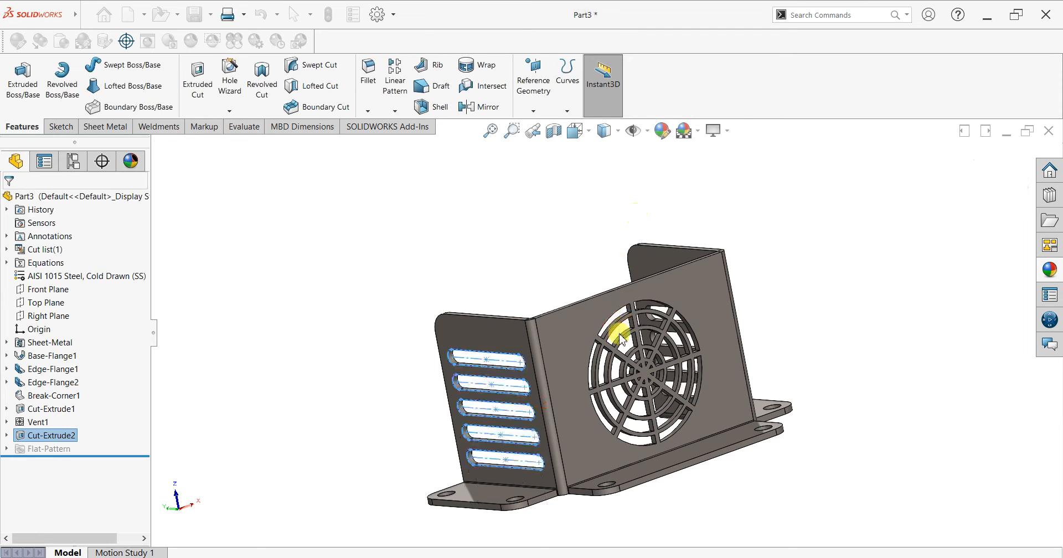
Start a sketch on the outer face of the wall with the circular vent, viewed face-on.
{"action": "middle_click_drag", "start_coordinate": [645, 395], "coordinate": [664, 366]}
{"action": "scroll", "coordinate": [844, 326], "scroll_direction": "down", "scroll_amount": 1}
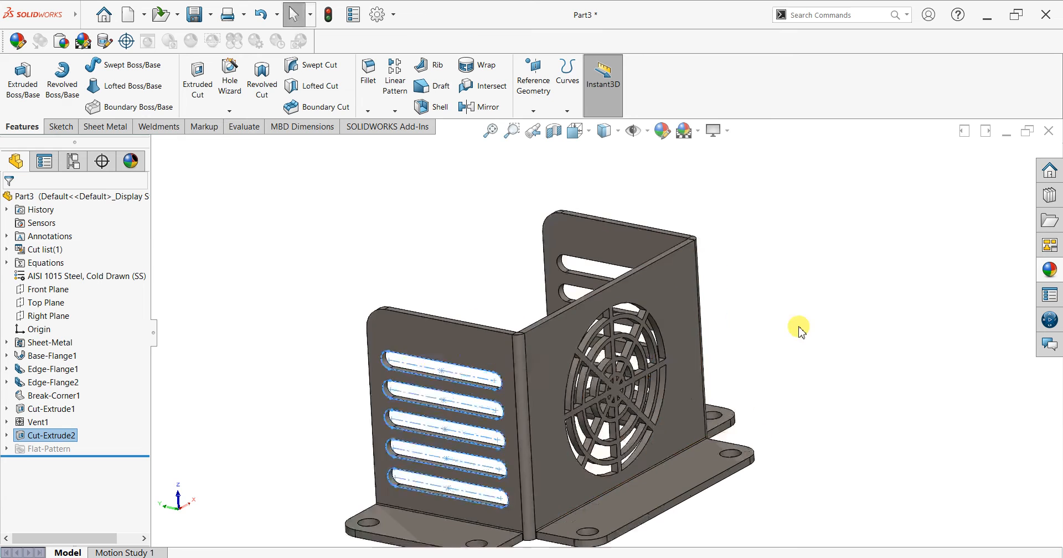
{"action": "left_click", "coordinate": [796, 314]}
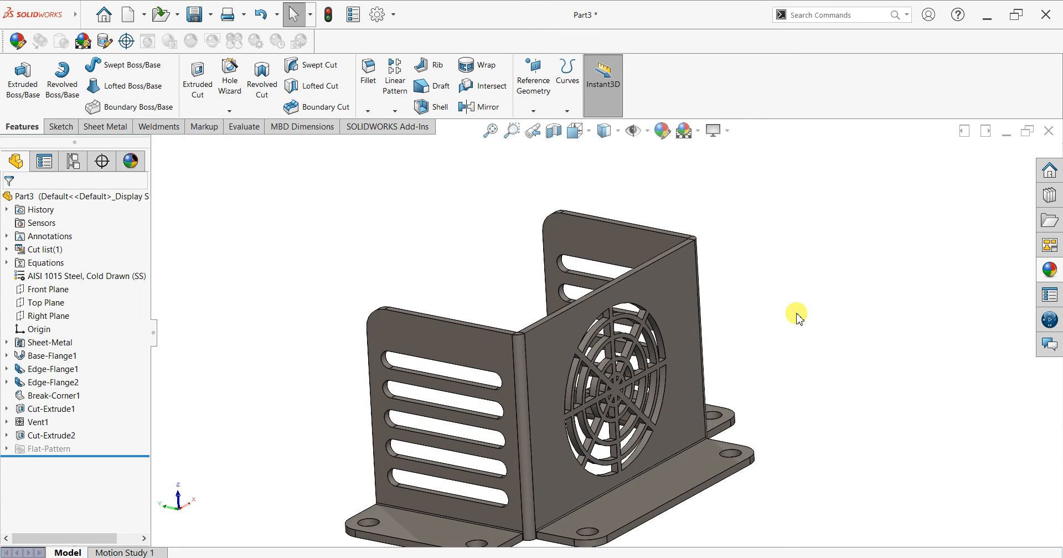
{"action": "middle_click_drag", "start_coordinate": [758, 372], "coordinate": [742, 339]}
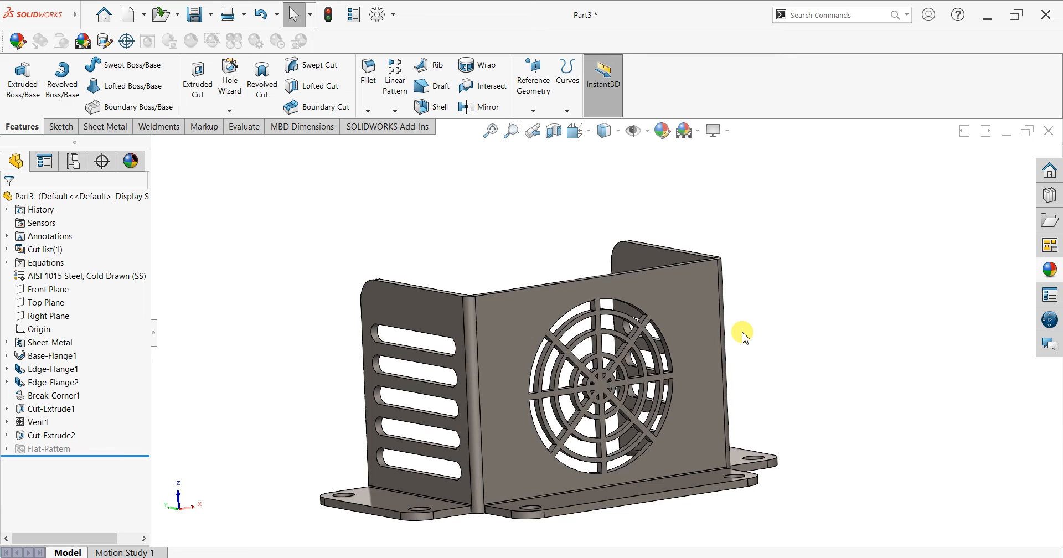
{"action": "middle_click_drag", "start_coordinate": [743, 335], "coordinate": [727, 349]}
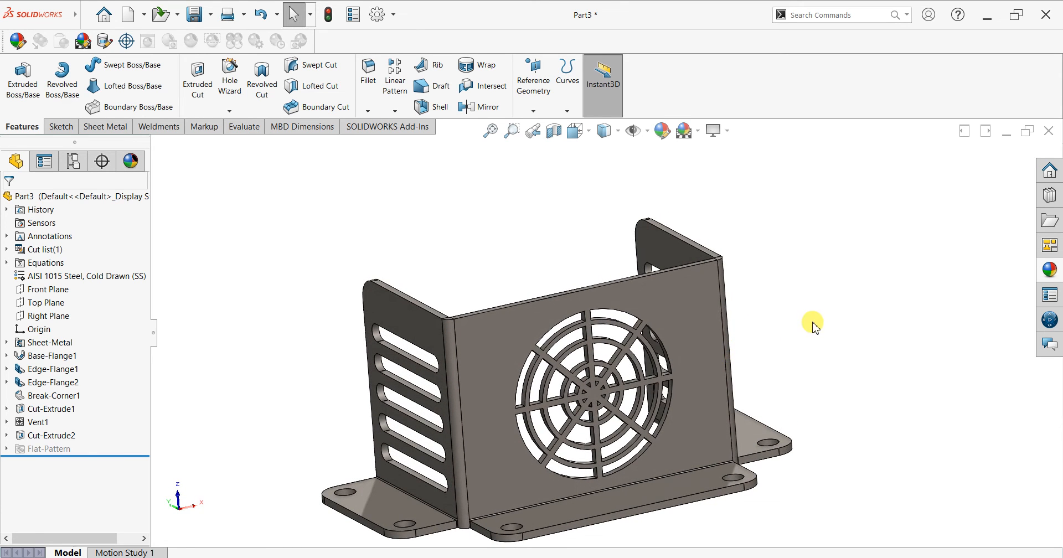
{"action": "left_click", "coordinate": [705, 391]}
{"action": "key", "text": "ctrl+8"}
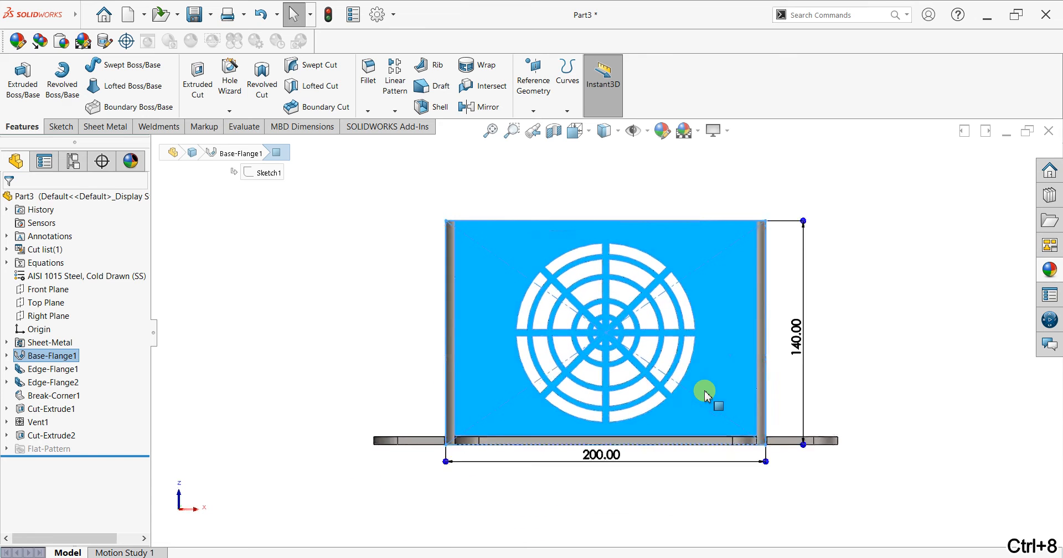
{"action": "scroll", "coordinate": [867, 246], "scroll_direction": "down", "scroll_amount": 3}
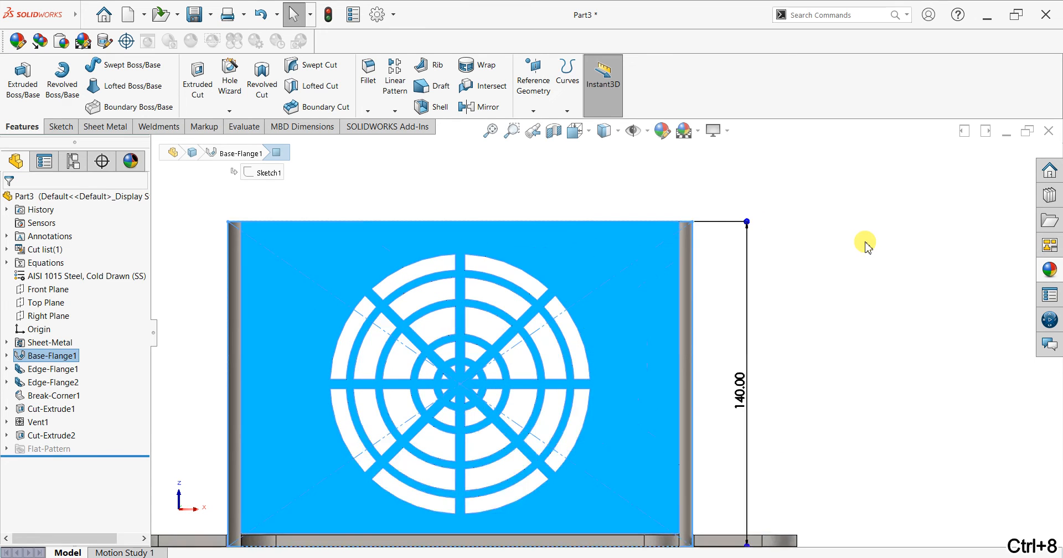
{"action": "left_click", "coordinate": [60, 126]}
{"action": "left_click", "coordinate": [18, 78]}
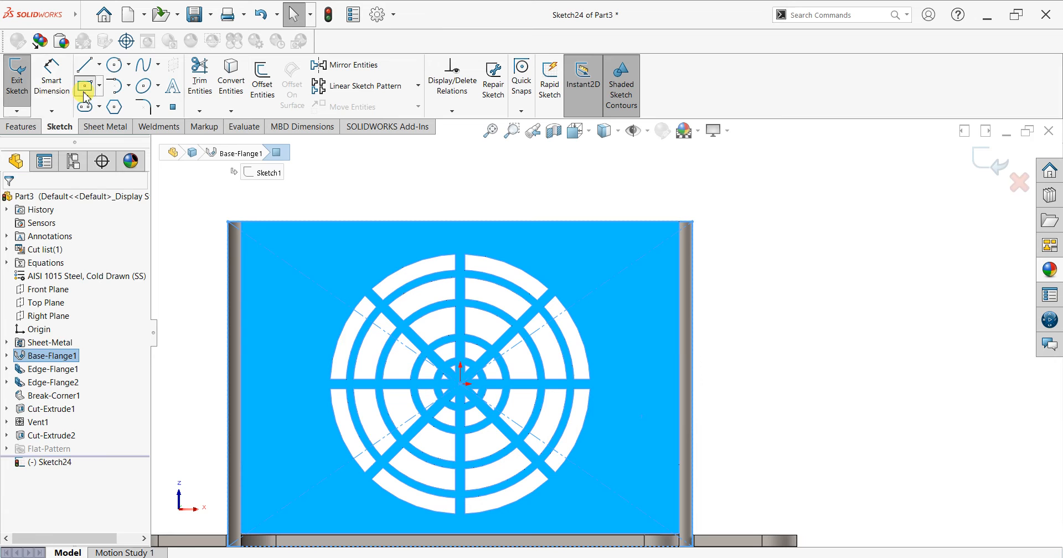
Sketch a center rectangle about 162 mm by 113 mm around the vent, centred on the origin.
{"action": "left_click", "coordinate": [460, 384]}
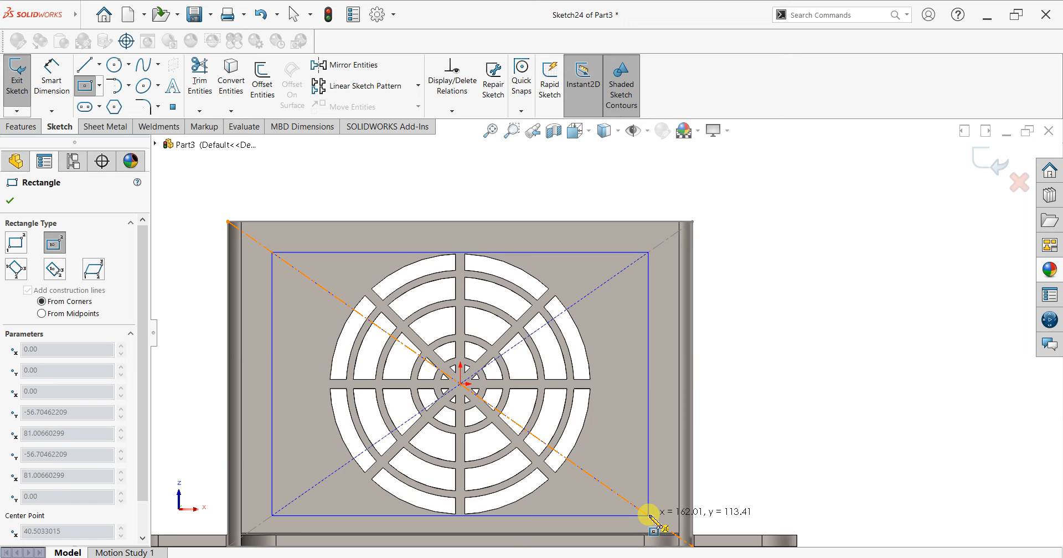
{"action": "left_click", "coordinate": [649, 515]}
{"action": "right_click", "coordinate": [745, 389]}
{"action": "left_click", "coordinate": [762, 404]}
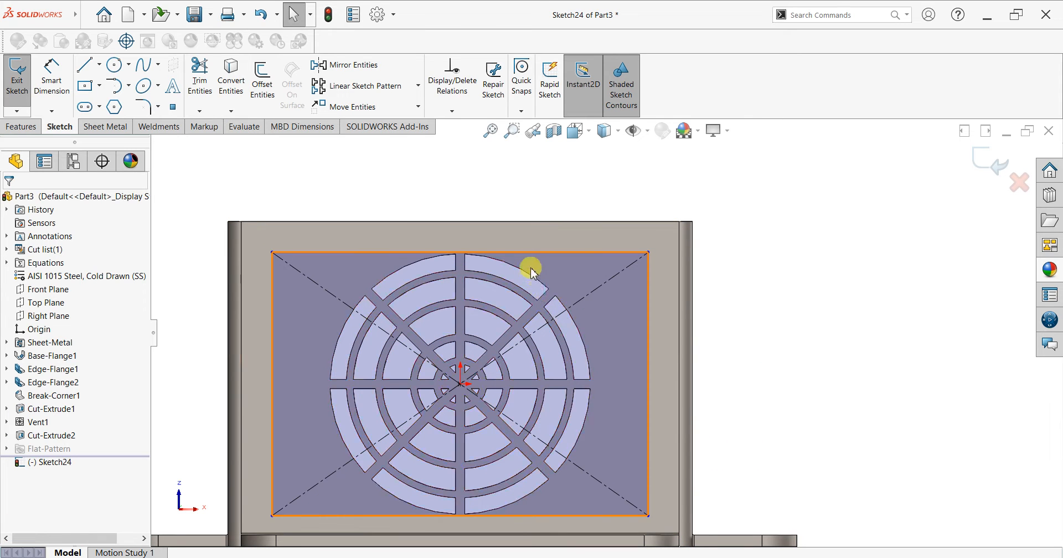
Dimension the rectangle's horizontal side as 162 mm.
{"action": "left_click", "coordinate": [49, 78]}
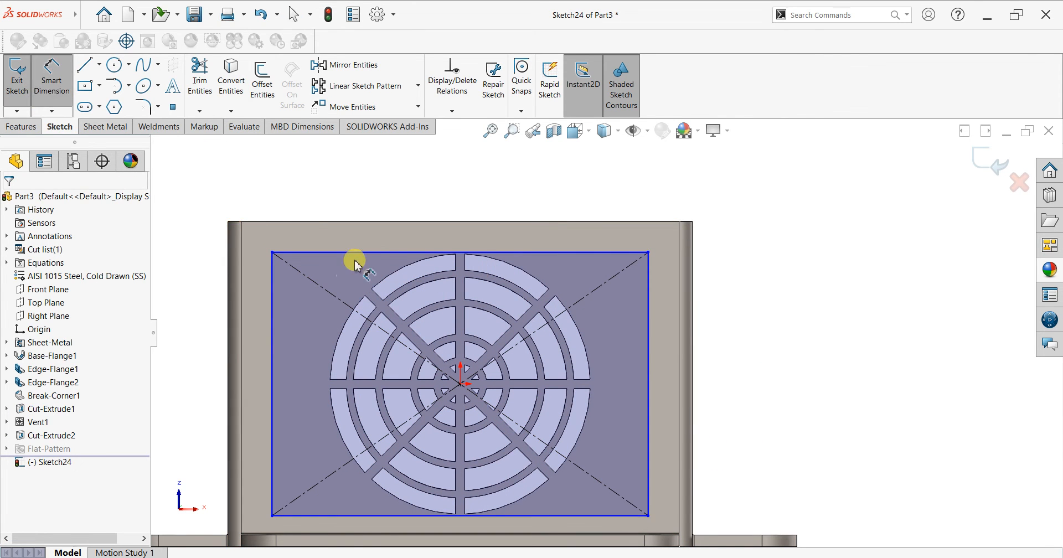
{"action": "left_click", "coordinate": [388, 255]}
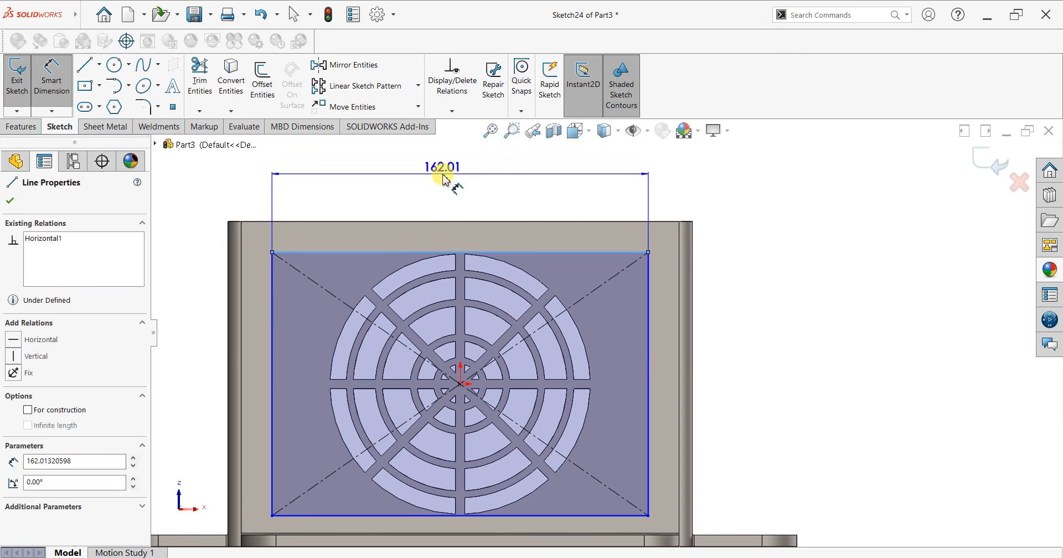
{"action": "left_click", "coordinate": [444, 175]}
{"action": "type", "text": "162"}
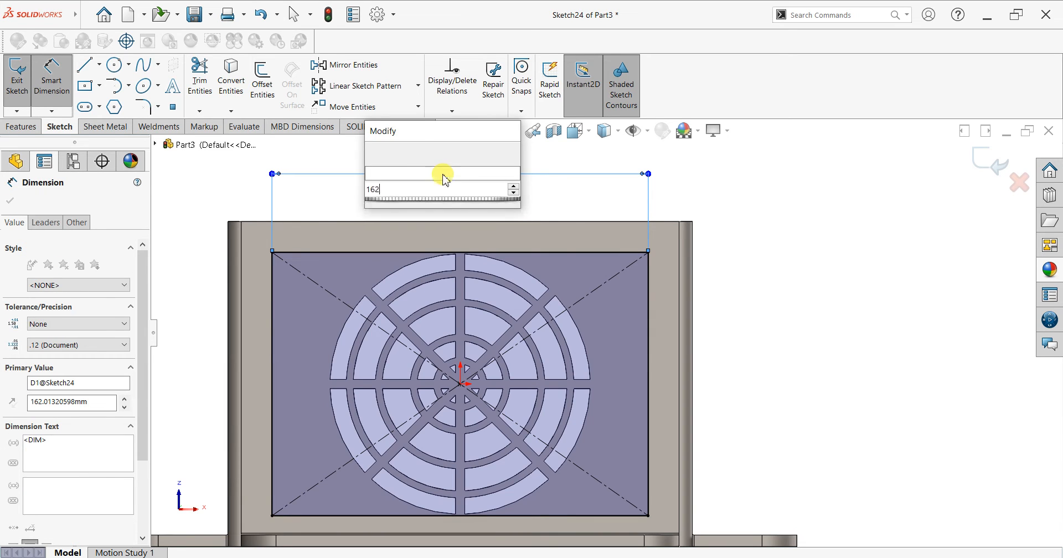
{"action": "key", "text": "Return"}
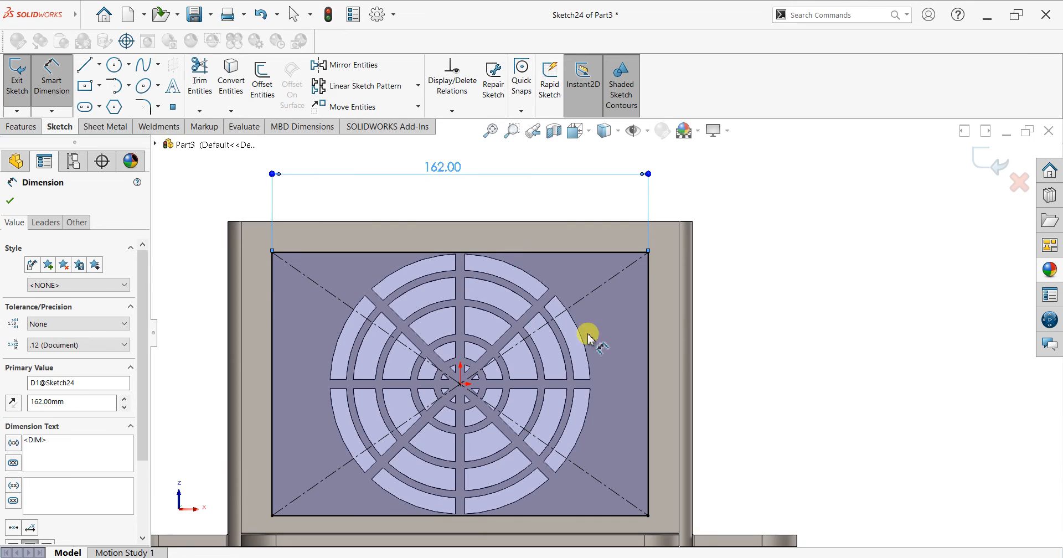
Add a driven dimension to the rectangle's vertical side and finish dimensioning.
{"action": "left_click", "coordinate": [648, 374]}
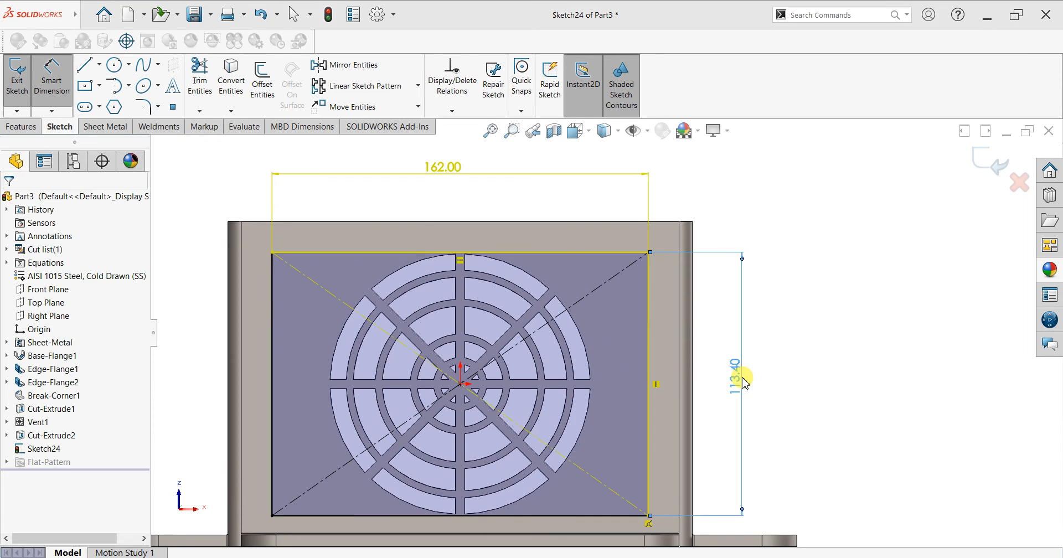
{"action": "left_click", "coordinate": [745, 382]}
{"action": "left_click", "coordinate": [599, 288]}
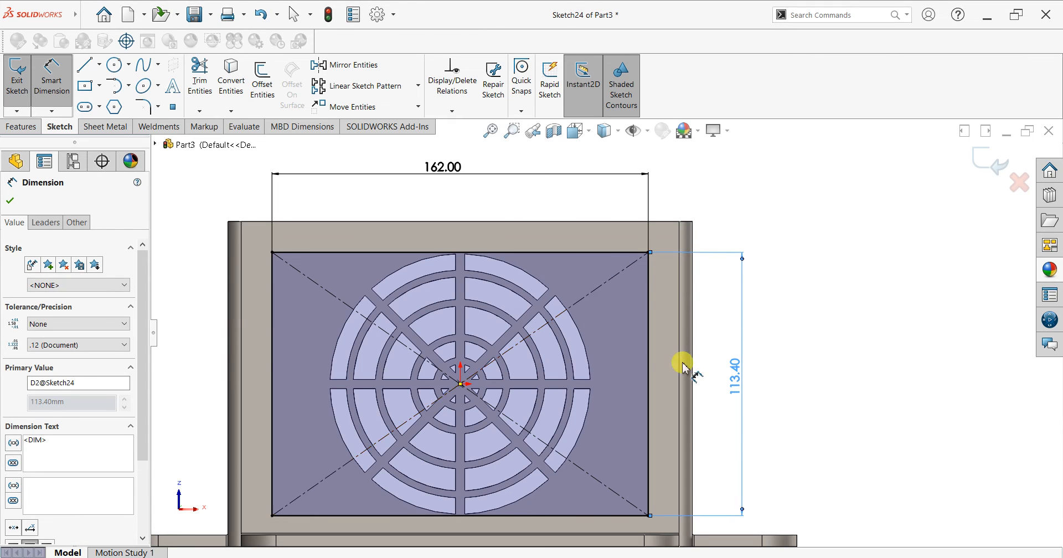
{"action": "left_click", "coordinate": [10, 202]}
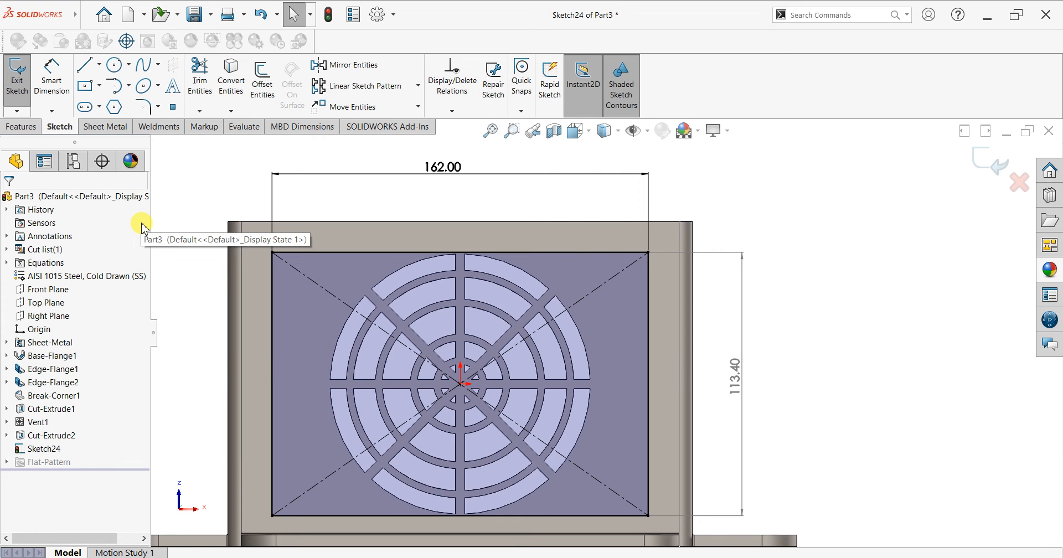
Set the rectangle's width to 160 mm.
{"action": "left_click", "coordinate": [443, 177]}
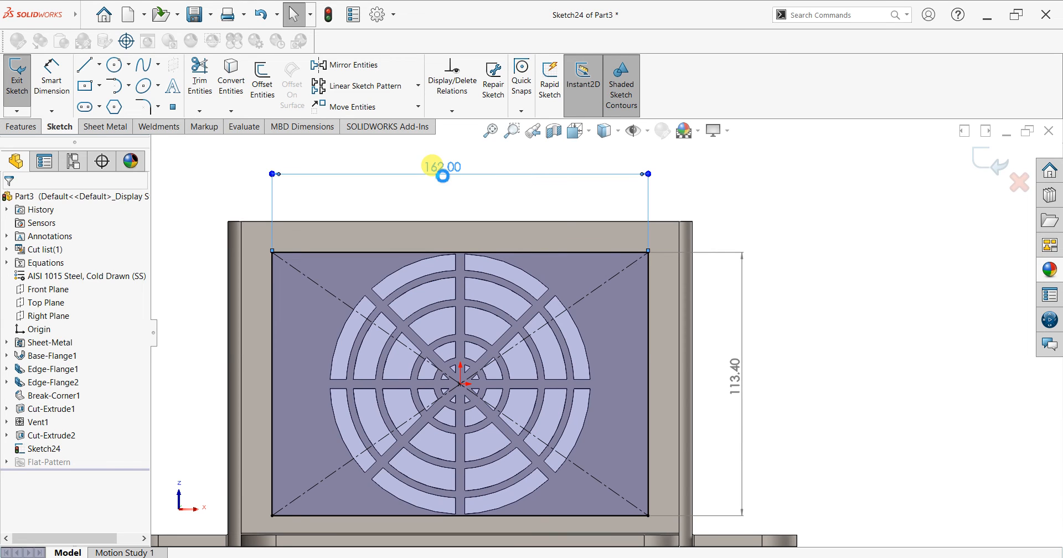
{"action": "double_click", "coordinate": [442, 176]}
{"action": "type", "text": "160"}
{"action": "key", "text": "Return"}
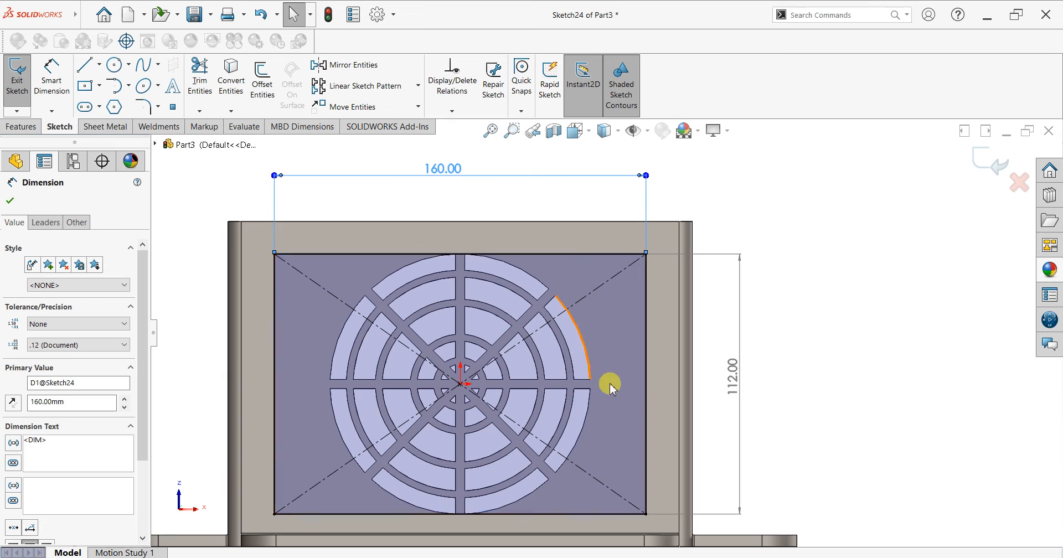
{"action": "left_click", "coordinate": [10, 203]}
{"action": "left_click", "coordinate": [785, 355]}
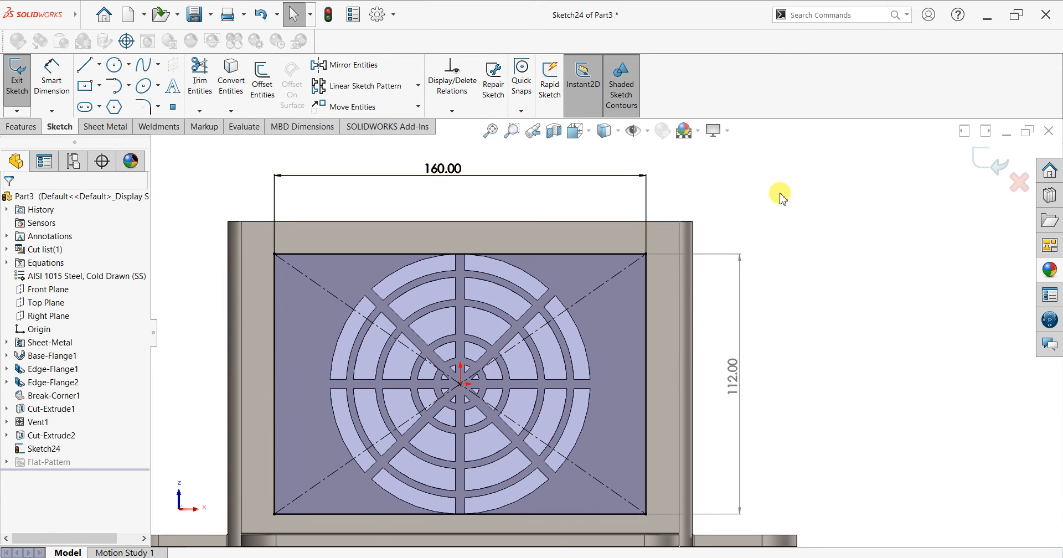
Convert the rectangle's four sides to construction lines.
{"action": "left_click", "coordinate": [308, 354]}
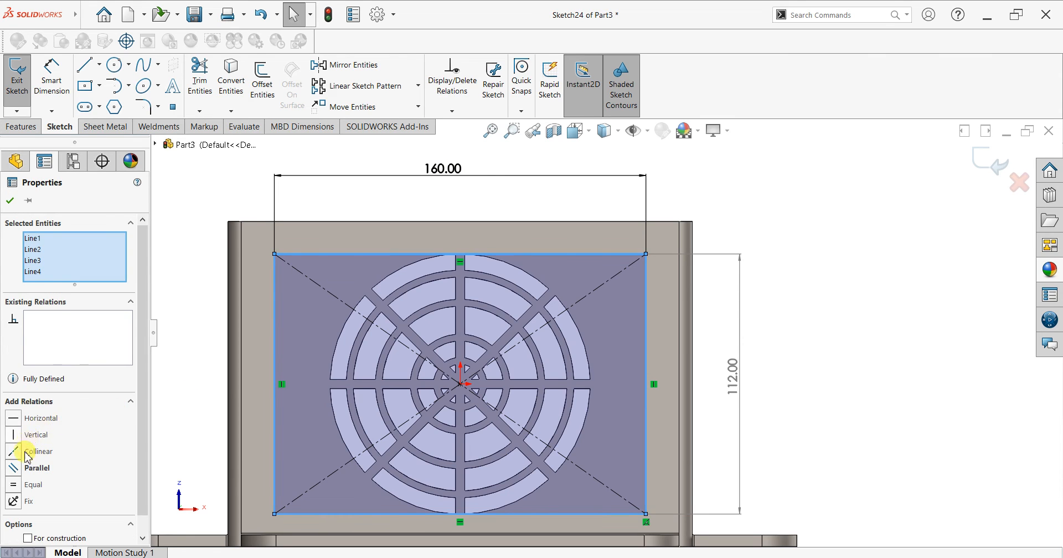
{"action": "scroll", "coordinate": [139, 394], "scroll_direction": "down", "scroll_amount": 1}
{"action": "left_click", "coordinate": [62, 520]}
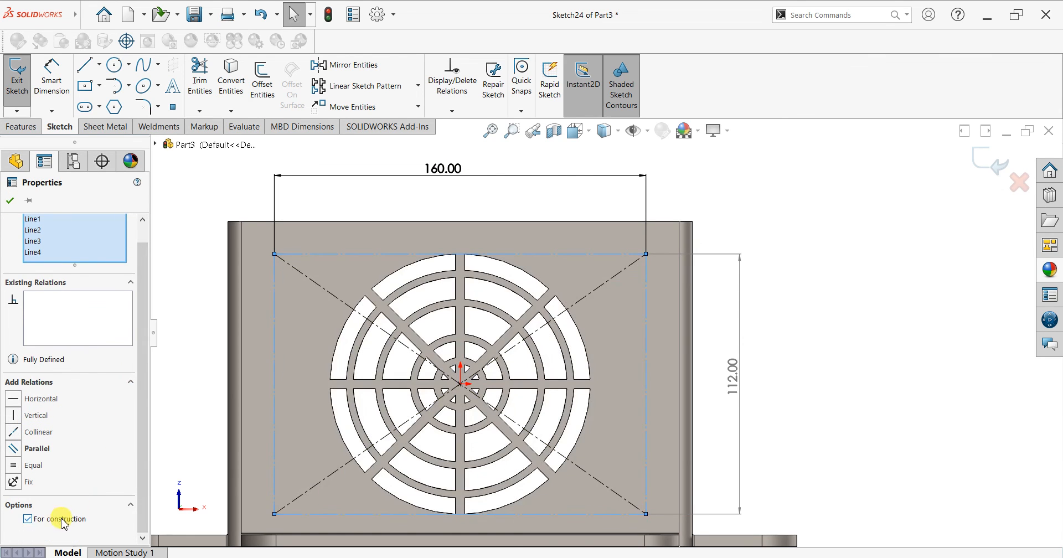
{"action": "left_click", "coordinate": [9, 205]}
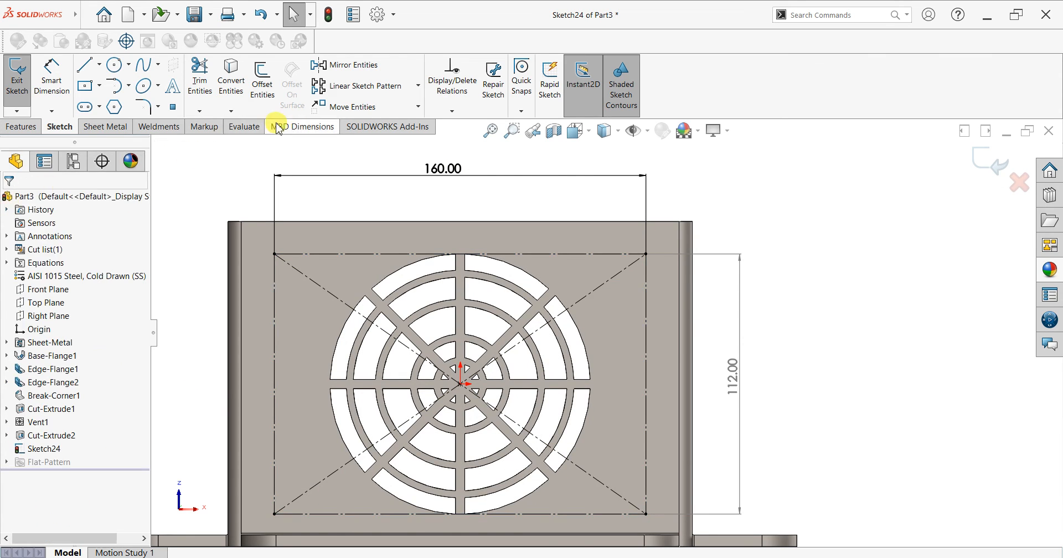
Sketch a circle about 18 mm in diameter centred on the construction rectangle's upper-left corner.
{"action": "scroll", "coordinate": [317, 114], "scroll_direction": "down", "scroll_amount": 1}
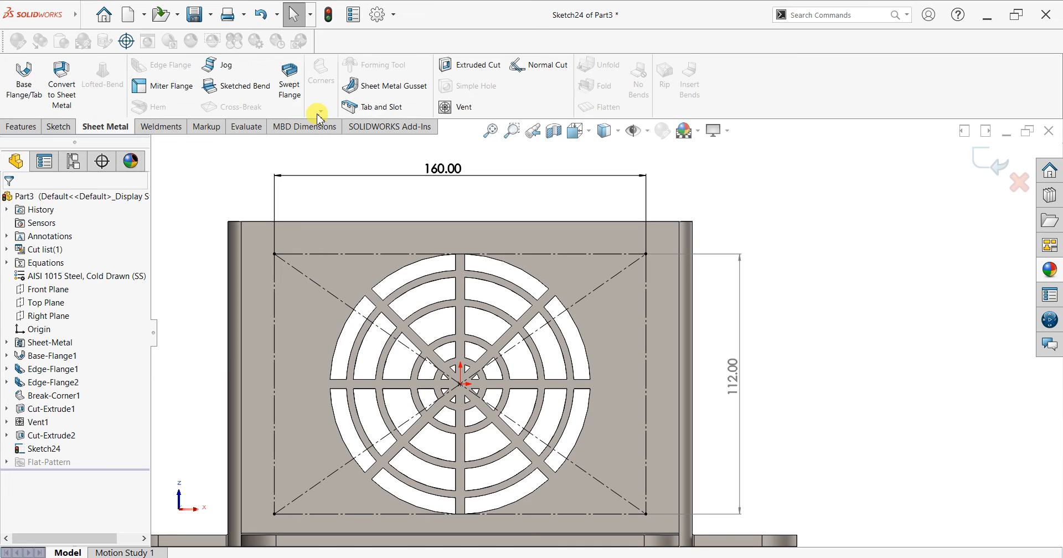
{"action": "left_click", "coordinate": [59, 126]}
{"action": "left_click", "coordinate": [114, 65]}
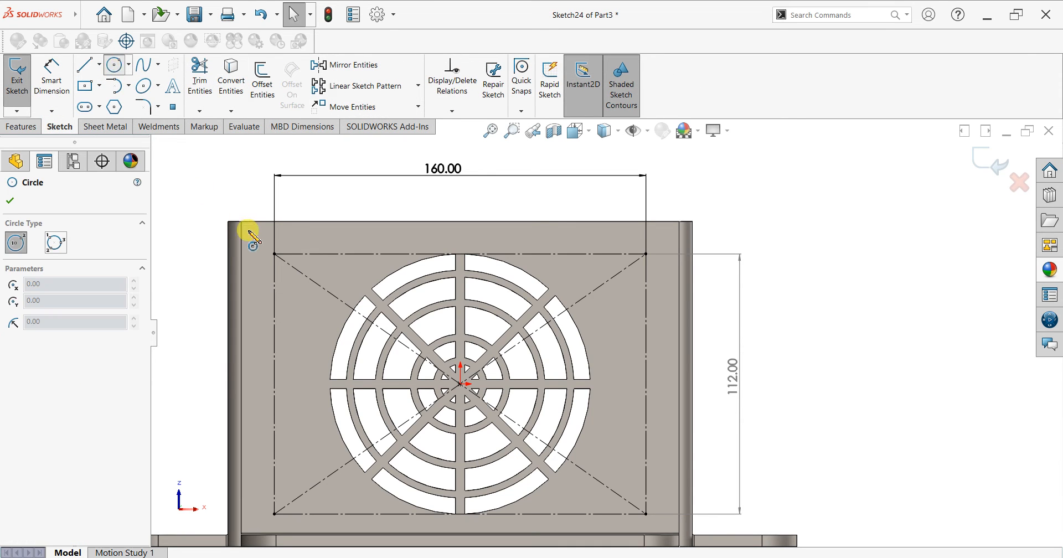
{"action": "left_click_drag", "start_coordinate": [280, 265], "coordinate": [289, 268]}
{"action": "key", "text": "Escape"}
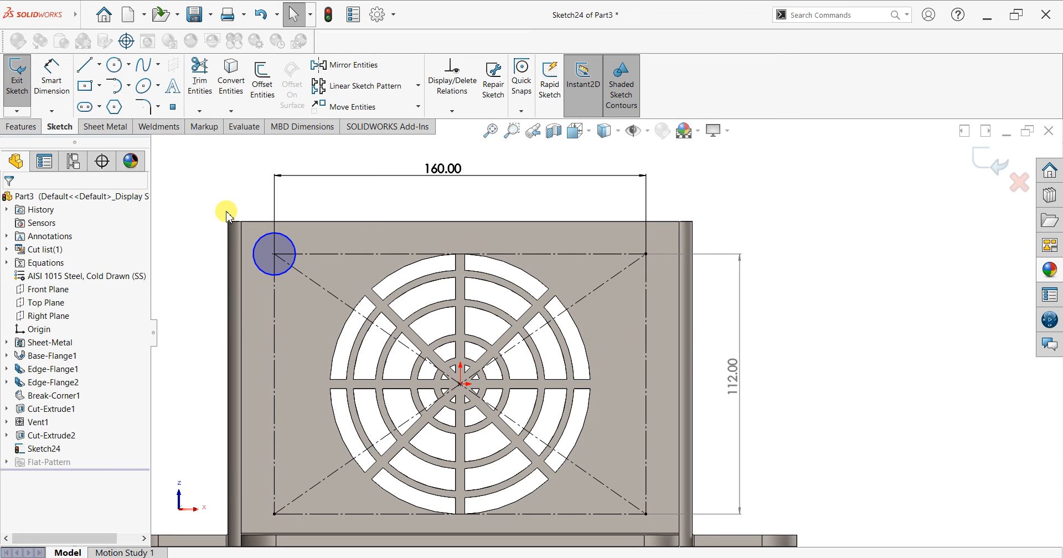
Dimension the corner circle's diameter as 16 mm.
{"action": "left_click", "coordinate": [51, 77]}
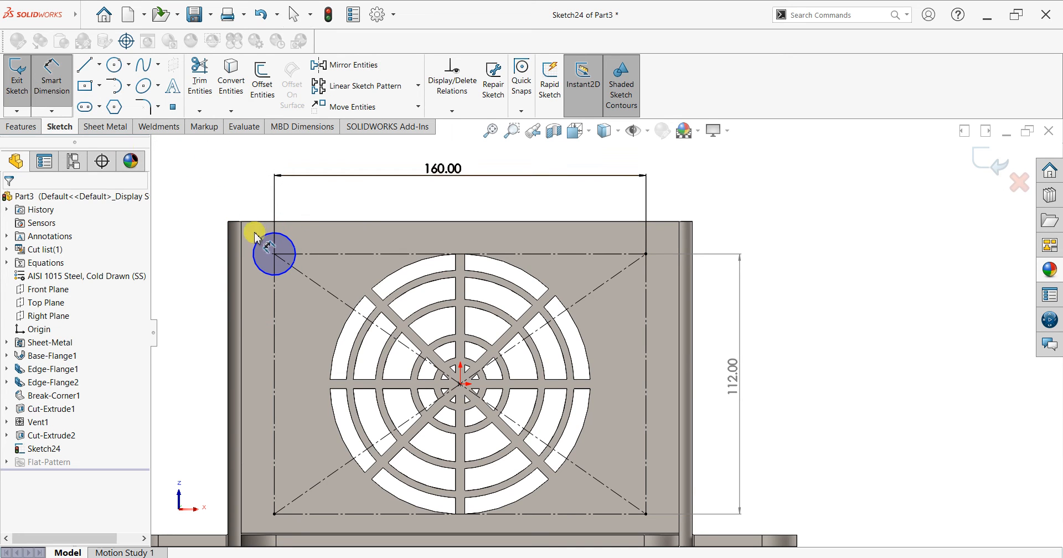
{"action": "left_click", "coordinate": [259, 239]}
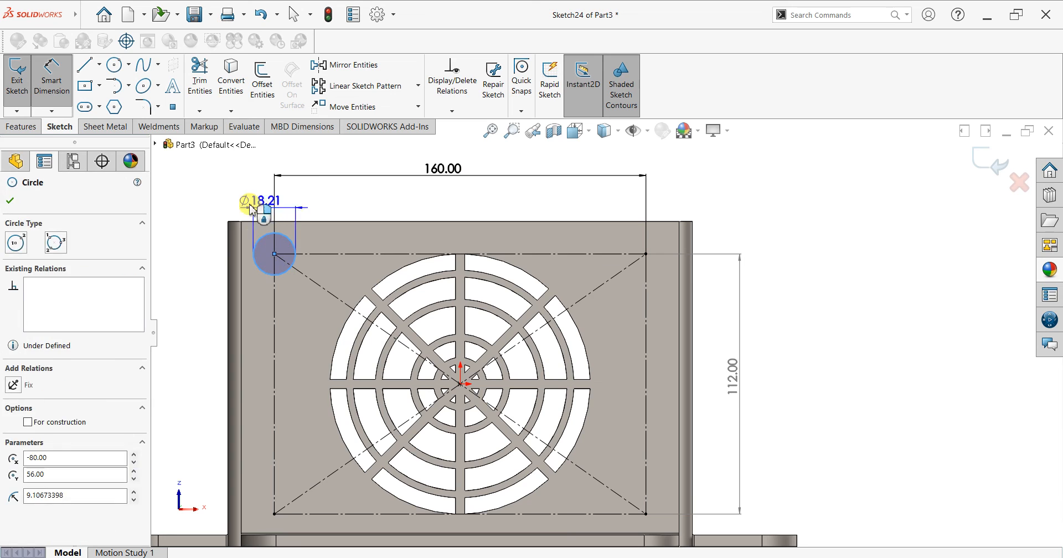
{"action": "left_click", "coordinate": [240, 206]}
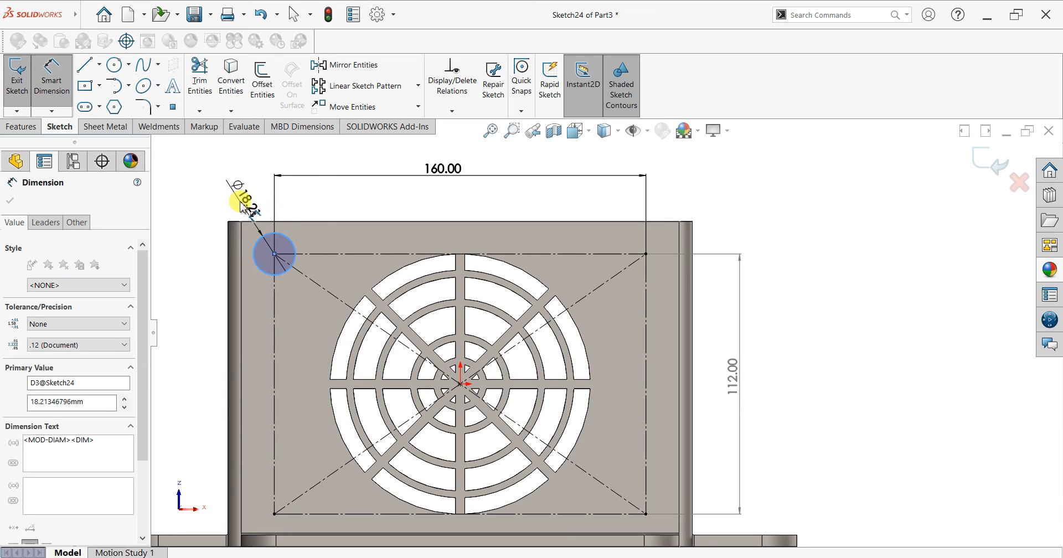
{"action": "key", "text": "Return"}
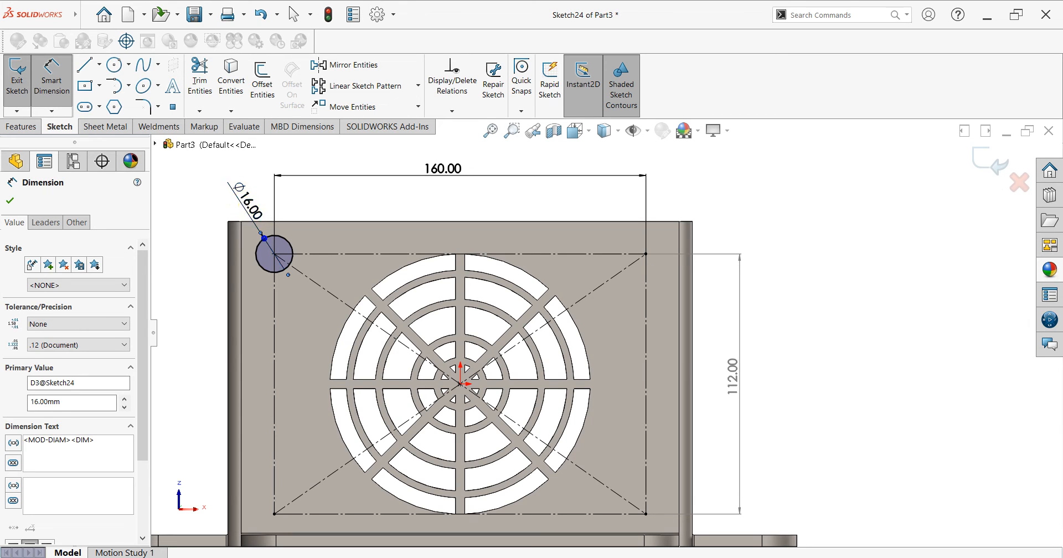
Set the corner circle's diameter to 12 mm.
{"action": "left_click", "coordinate": [239, 194]}
{"action": "type", "text": "12"}
{"action": "key", "text": "Return"}
{"action": "middle_click_drag", "start_coordinate": [343, 298], "coordinate": [406, 357]}
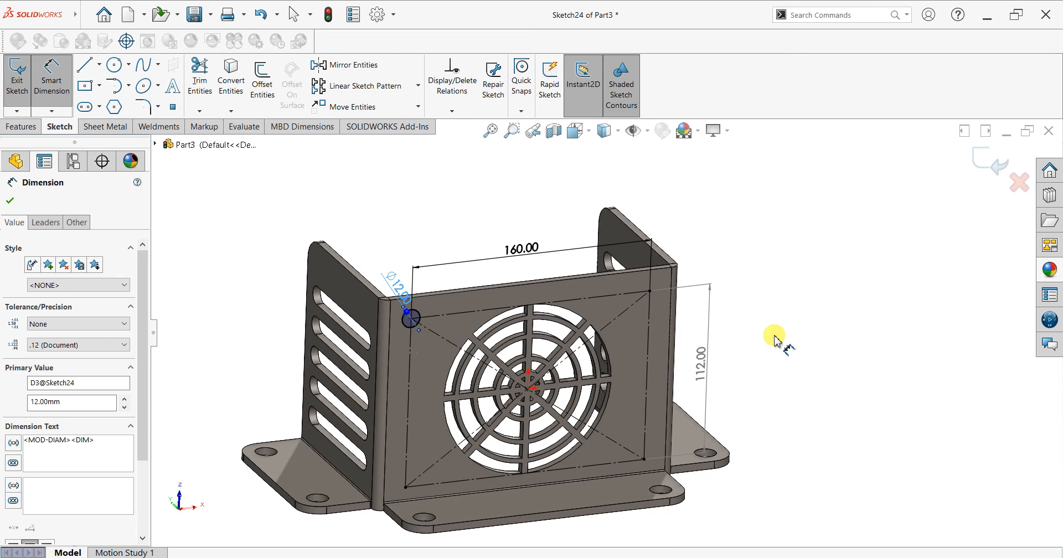
{"action": "scroll", "coordinate": [829, 323], "scroll_direction": "down", "scroll_amount": 2}
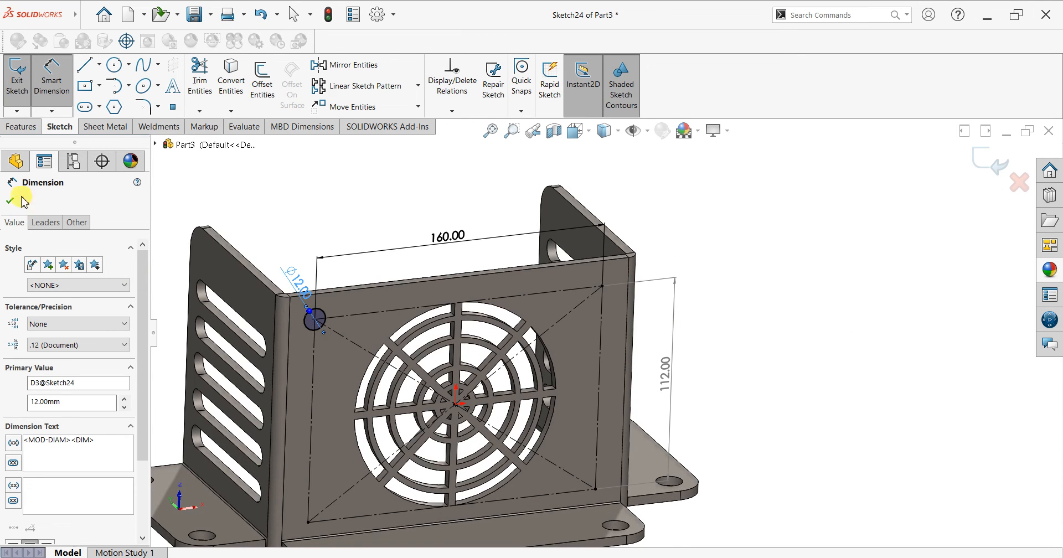
{"action": "left_click", "coordinate": [418, 85]}
{"action": "left_click", "coordinate": [402, 119]}
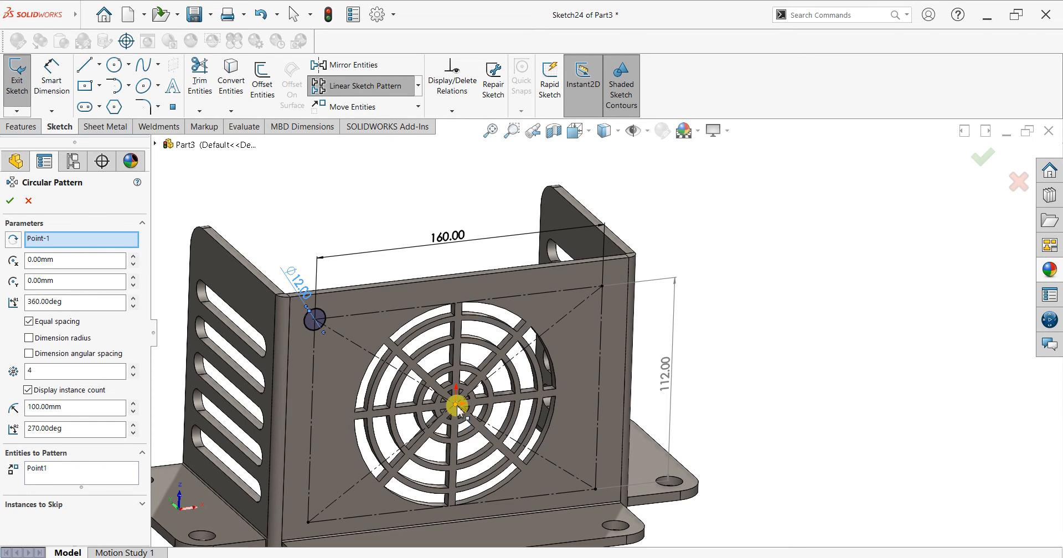
{"action": "right_click", "coordinate": [62, 474]}
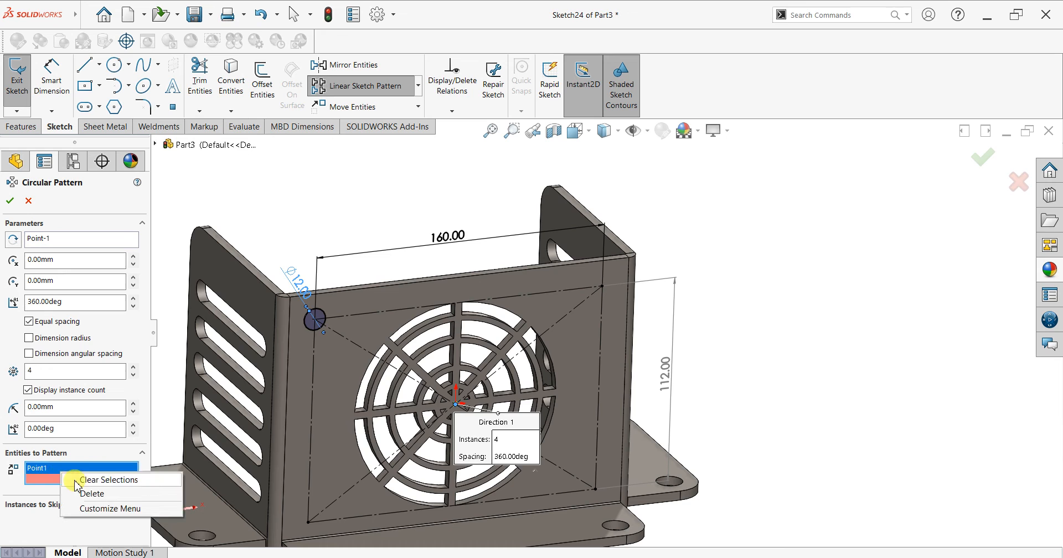
{"action": "left_click", "coordinate": [100, 479]}
{"action": "left_click", "coordinate": [313, 332]}
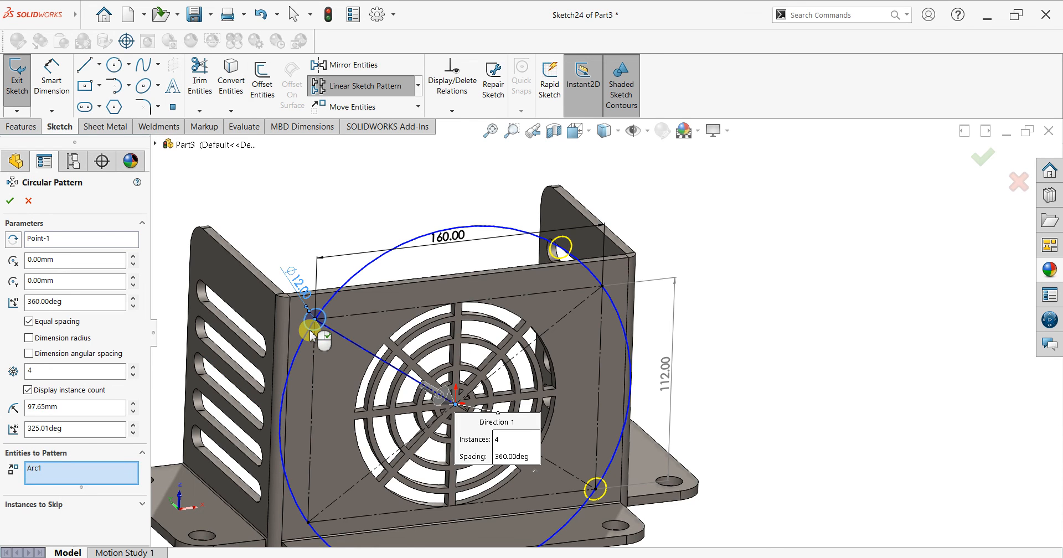
{"action": "scroll", "coordinate": [312, 335], "scroll_direction": "up", "scroll_amount": 2}
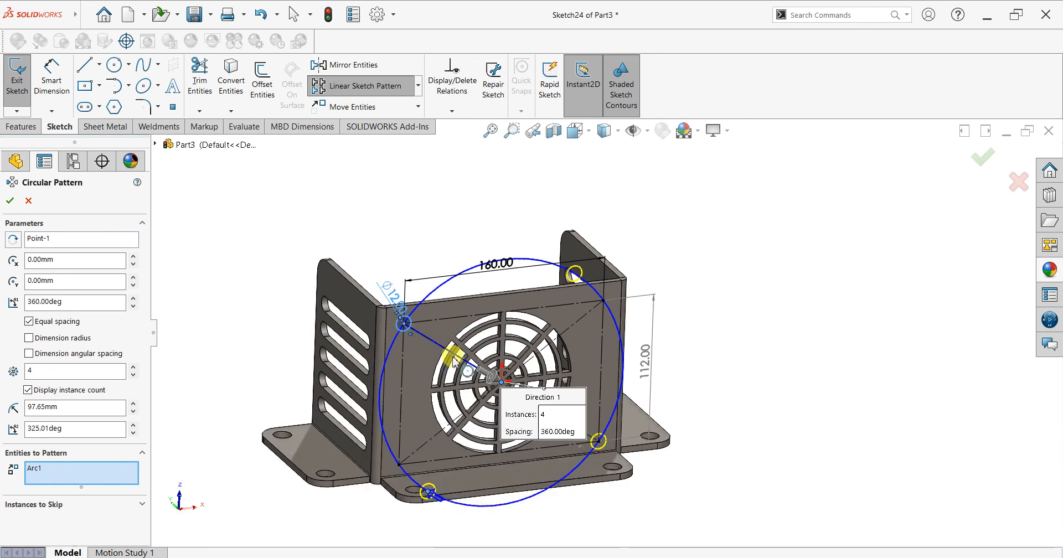
{"action": "scroll", "coordinate": [463, 369], "scroll_direction": "up", "scroll_amount": 1}
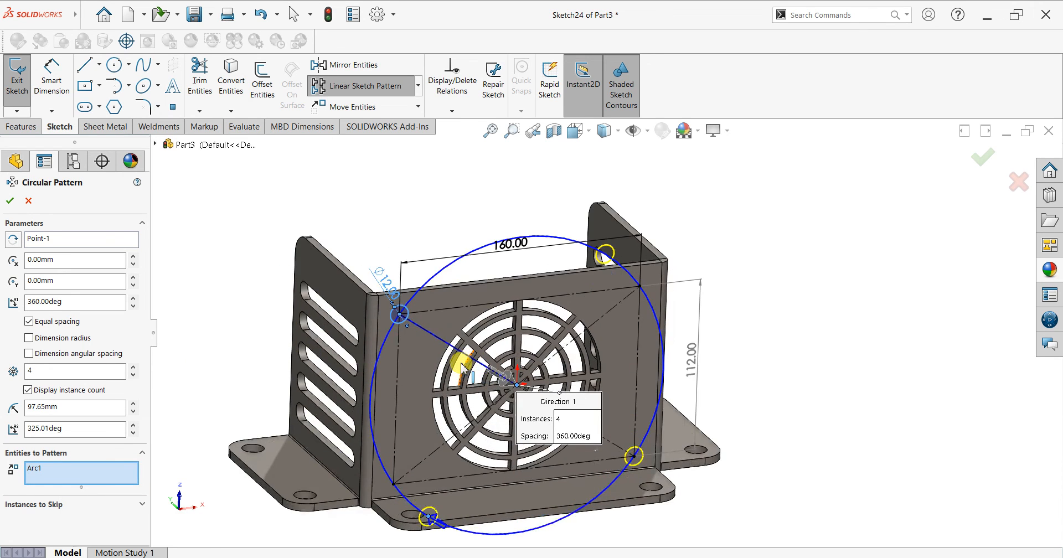
{"action": "left_click", "coordinate": [33, 202]}
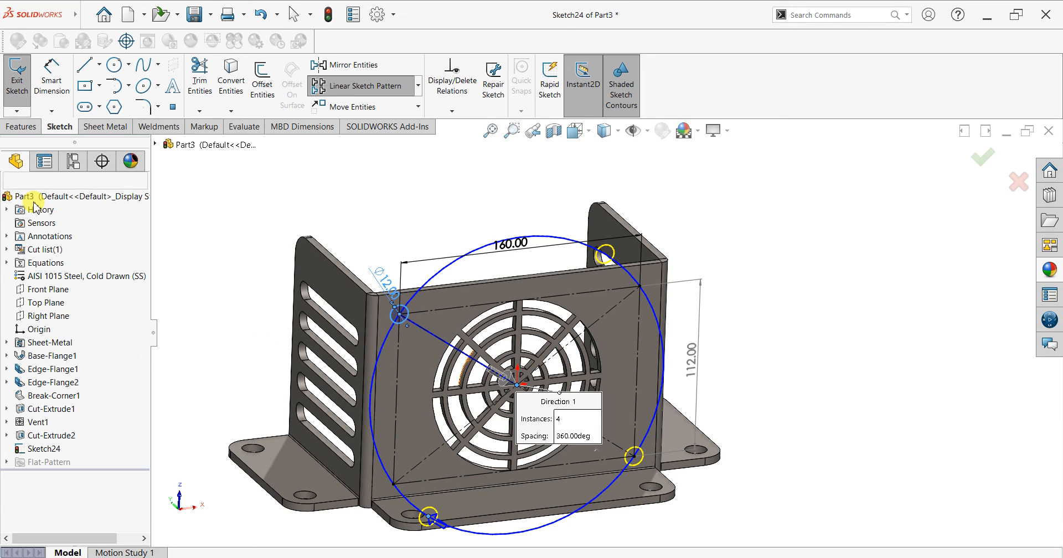
Sketch circles centred on the construction rectangle's other three corners, about 14 mm in diameter at the lower left and 10 mm at the lower right.
{"action": "key", "text": "ctrl+8"}
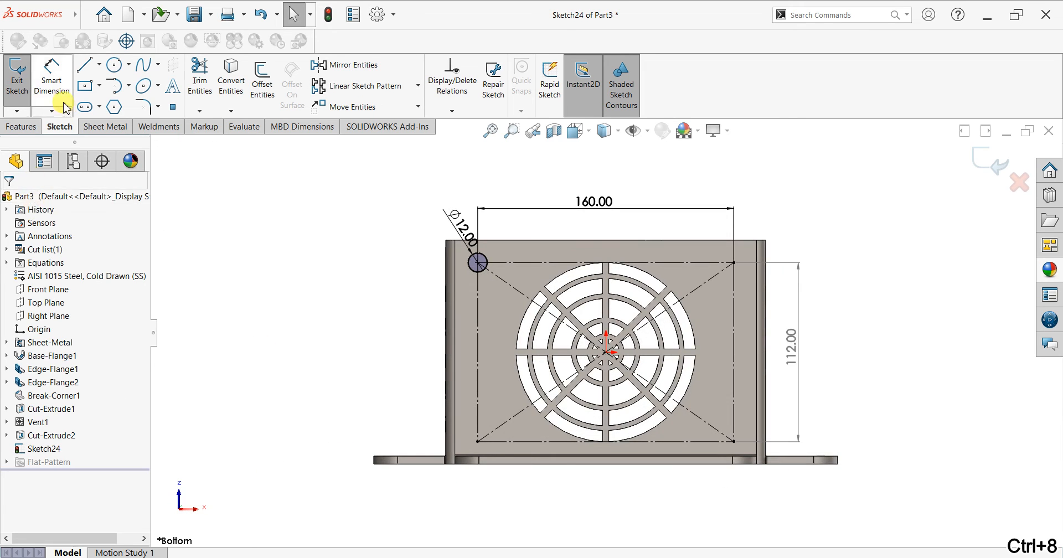
{"action": "left_click", "coordinate": [478, 442]}
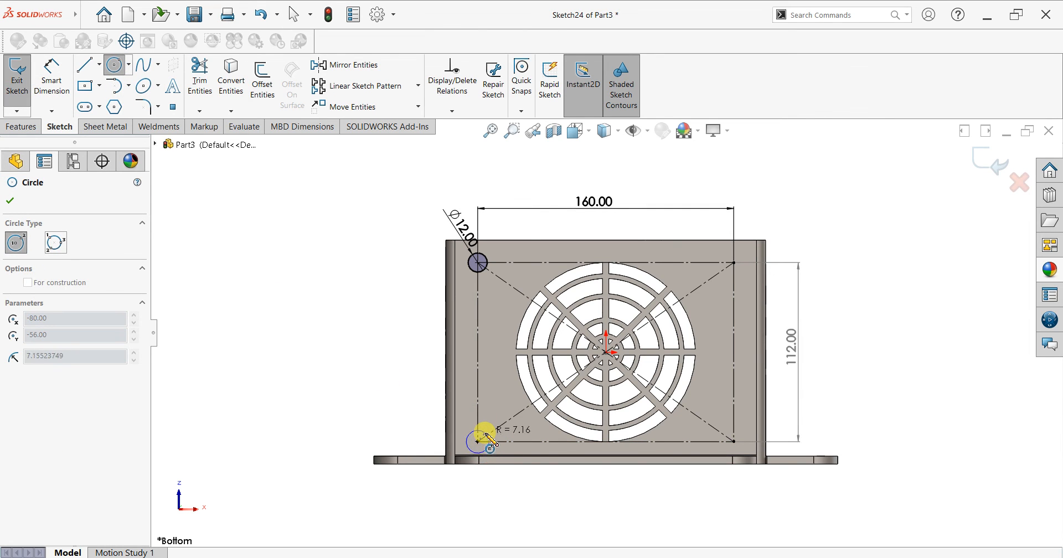
{"action": "left_click", "coordinate": [488, 437]}
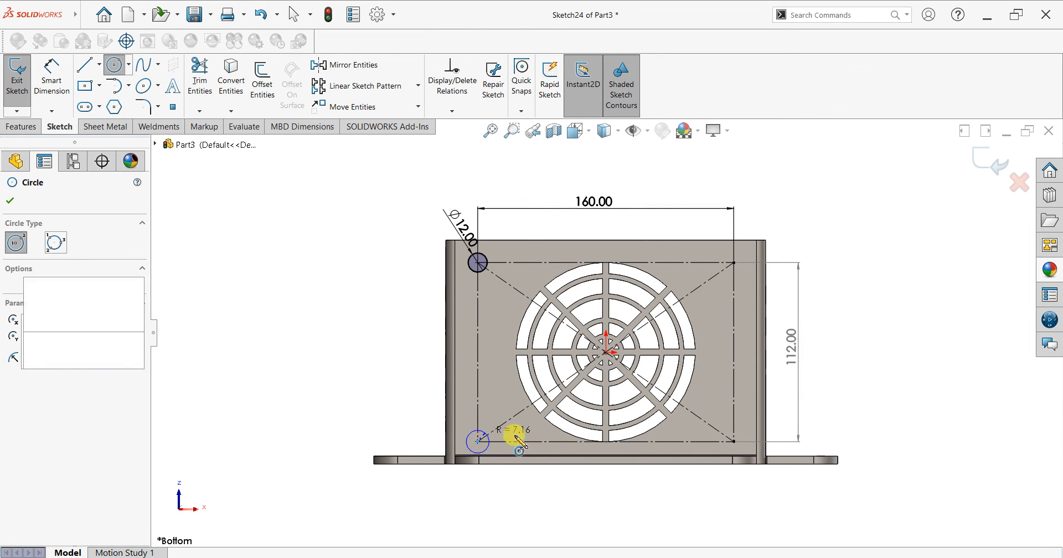
{"action": "left_click", "coordinate": [734, 441]}
{"action": "left_click", "coordinate": [740, 447]}
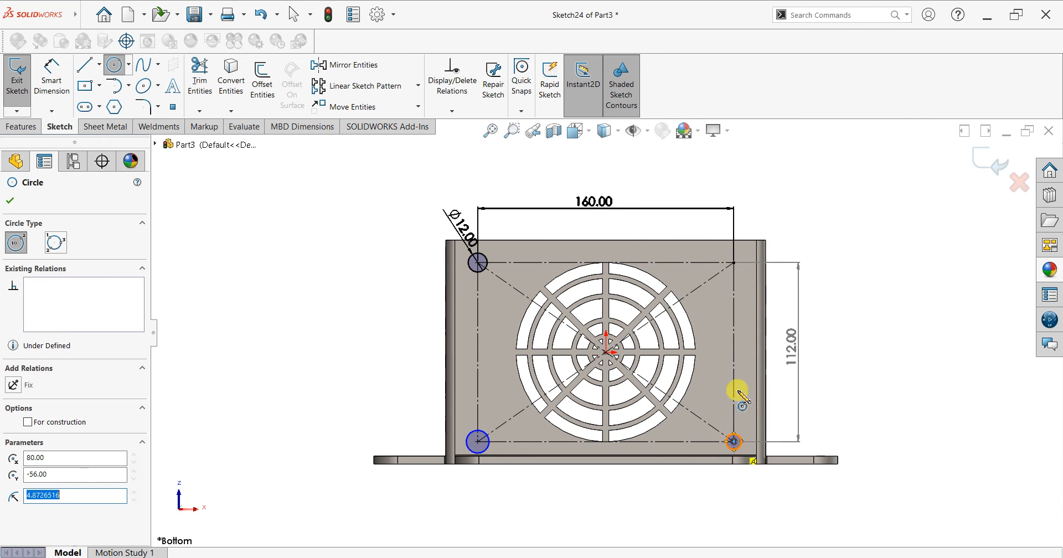
{"action": "left_click", "coordinate": [734, 263]}
{"action": "left_click", "coordinate": [741, 278]}
{"action": "key", "text": "Escape"}
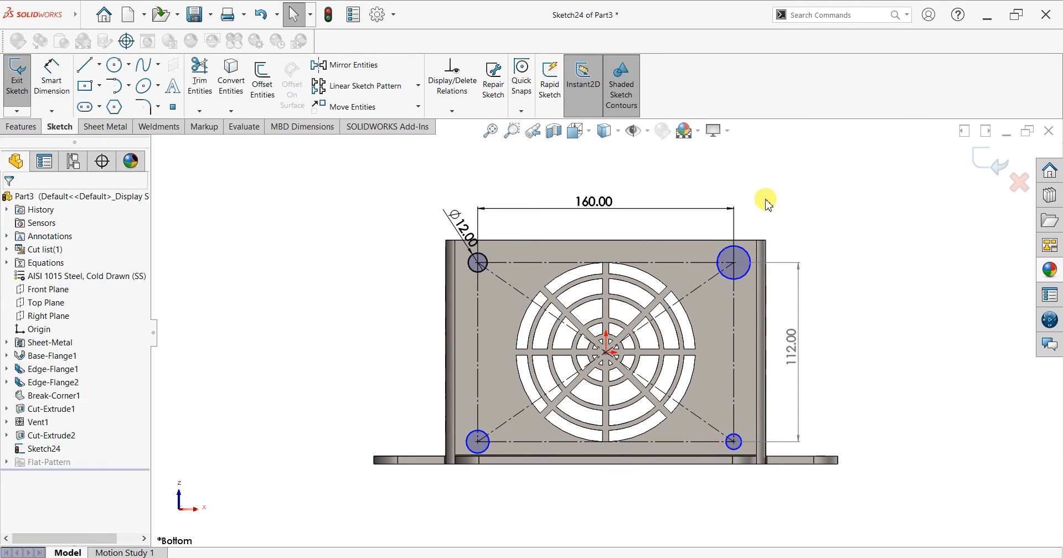
Apply an Equal relation to the four corner circles around the vent.
{"action": "key", "text": "f"}
{"action": "scroll", "coordinate": [812, 231], "scroll_direction": "down", "scroll_amount": 2}
{"action": "scroll", "coordinate": [553, 243], "scroll_direction": "up", "scroll_amount": 2}
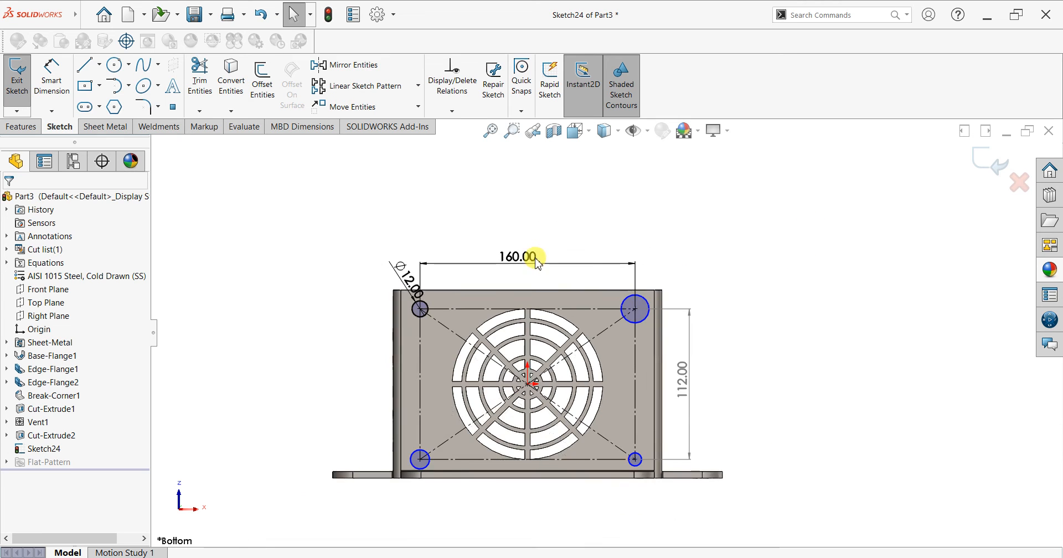
{"action": "scroll", "coordinate": [434, 330], "scroll_direction": "down", "scroll_amount": 1}
{"action": "left_click", "coordinate": [411, 303]}
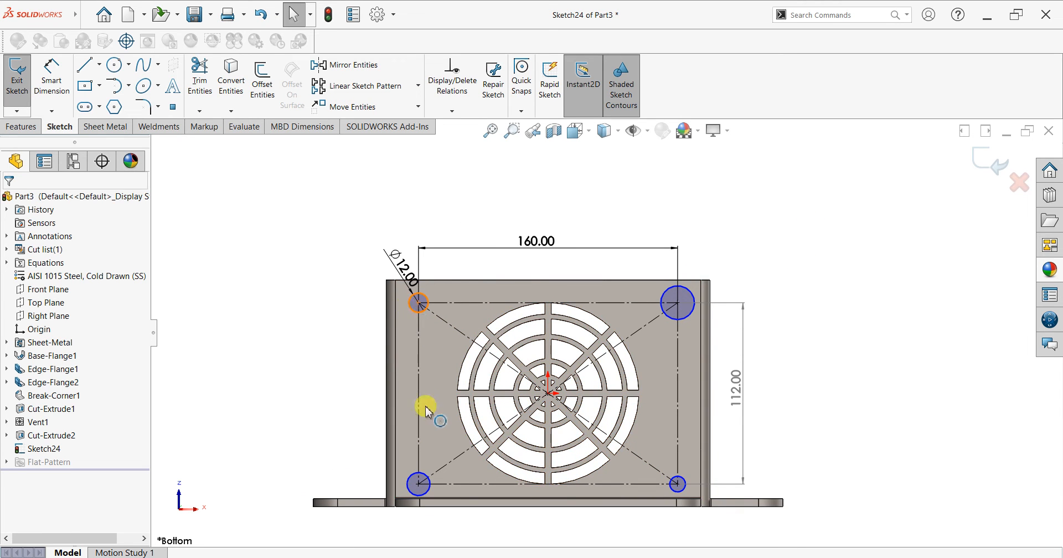
{"action": "left_click", "coordinate": [412, 480]}
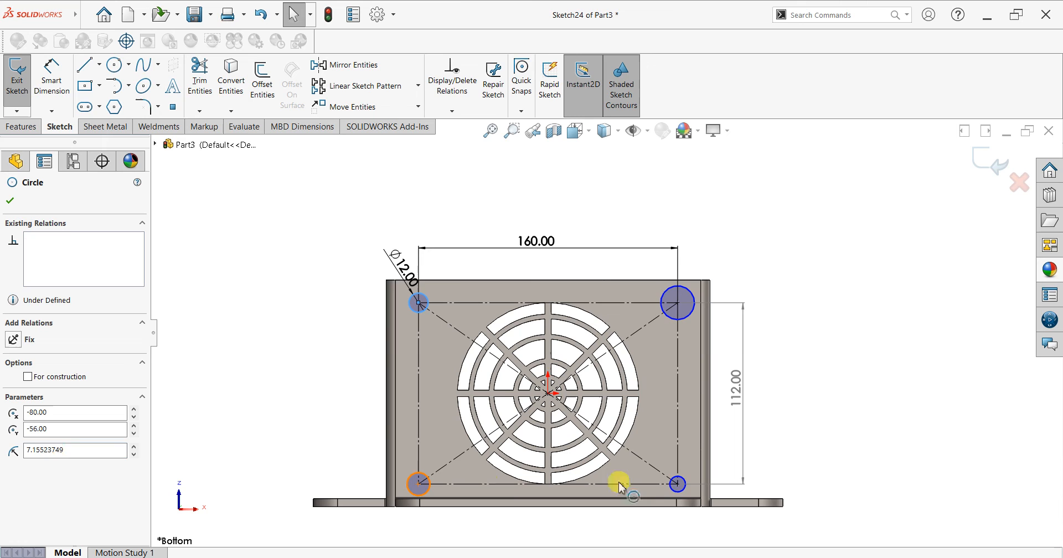
{"action": "left_click", "coordinate": [673, 489], "text": "ctrl"}
{"action": "left_click", "coordinate": [686, 319], "text": "ctrl"}
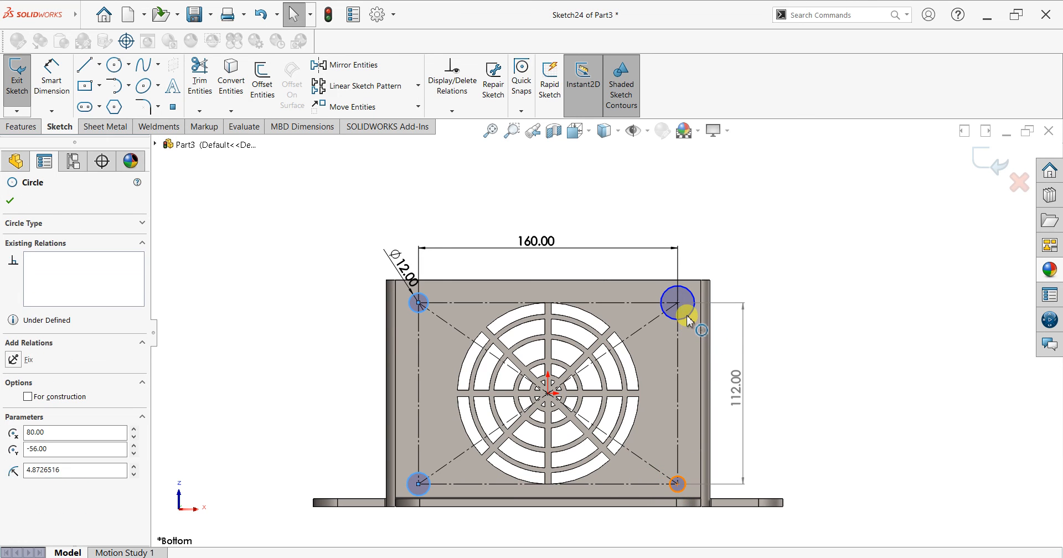
{"action": "left_click", "coordinate": [686, 320], "text": "ctrl"}
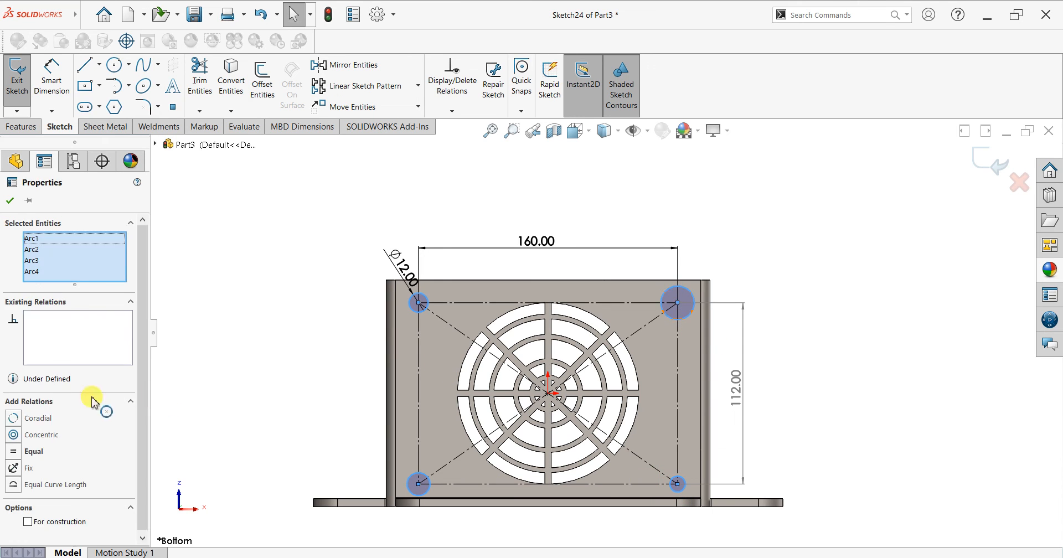
{"action": "left_click", "coordinate": [13, 453]}
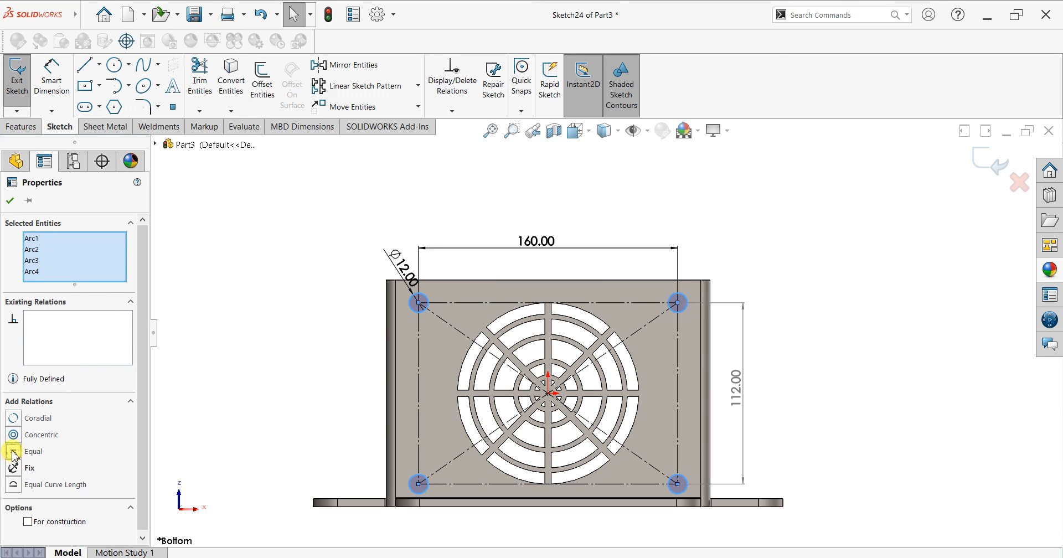
{"action": "left_click", "coordinate": [10, 200]}
Cut the four corner circles through the vent wall with an Extruded Cut.
{"action": "left_click", "coordinate": [23, 126]}
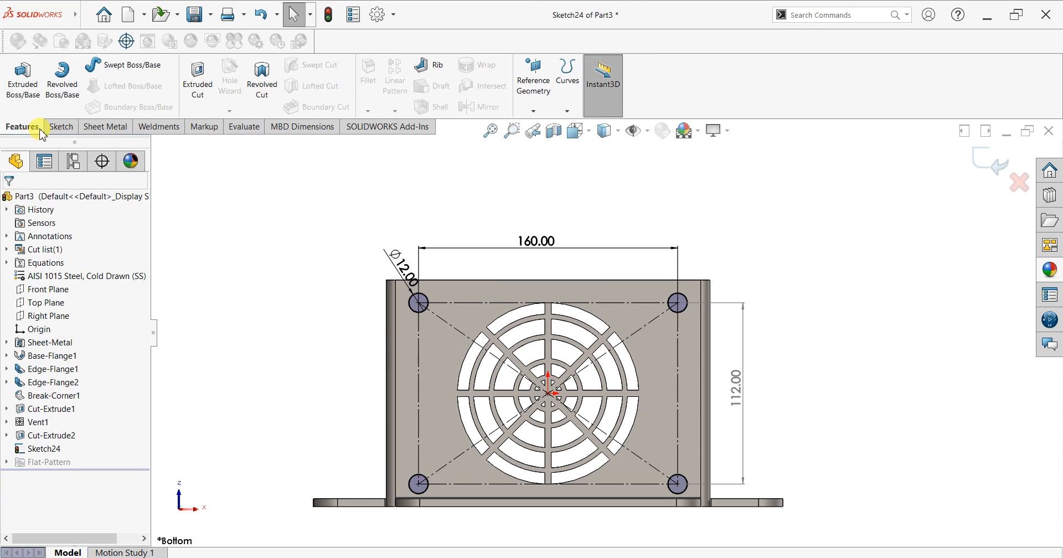
{"action": "left_click", "coordinate": [192, 96]}
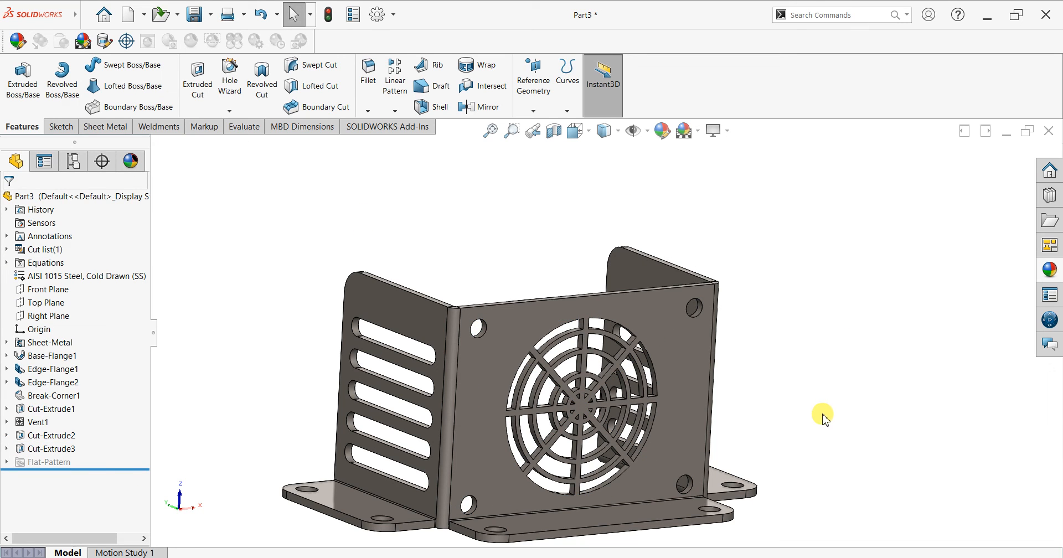
Examine the part from several sides, including the vent wall with its corner holes, the slotted side walls and the bottom flanges.
{"action": "middle_click_drag", "start_coordinate": [823, 418], "coordinate": [828, 388]}
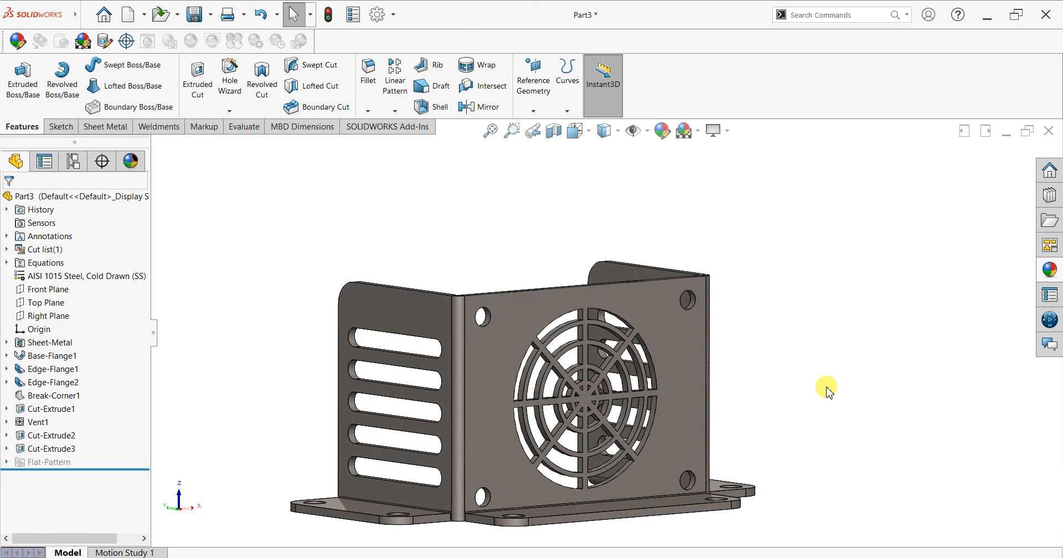
{"action": "middle_click_drag", "start_coordinate": [844, 370], "coordinate": [829, 399]}
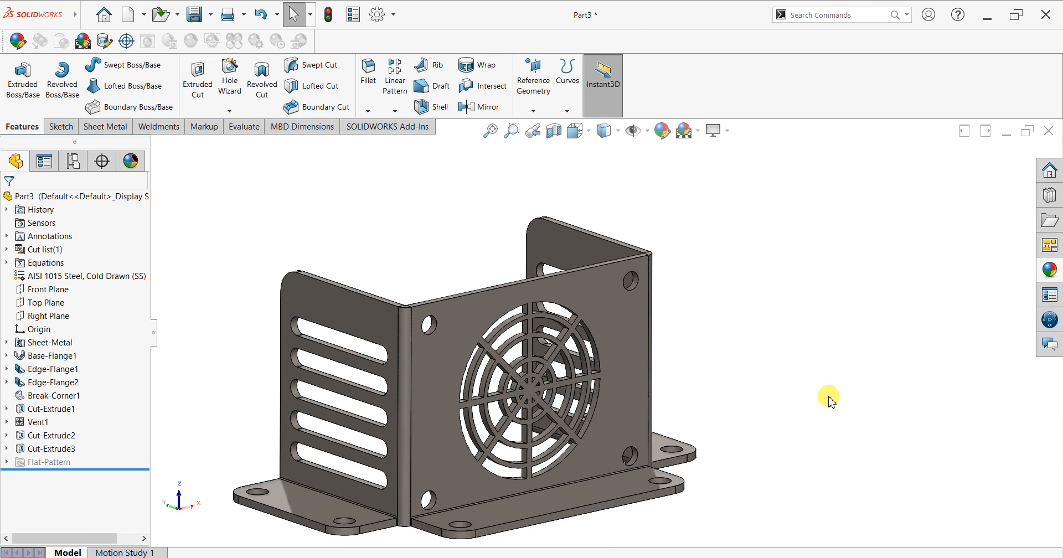
{"action": "key", "text": "space"}
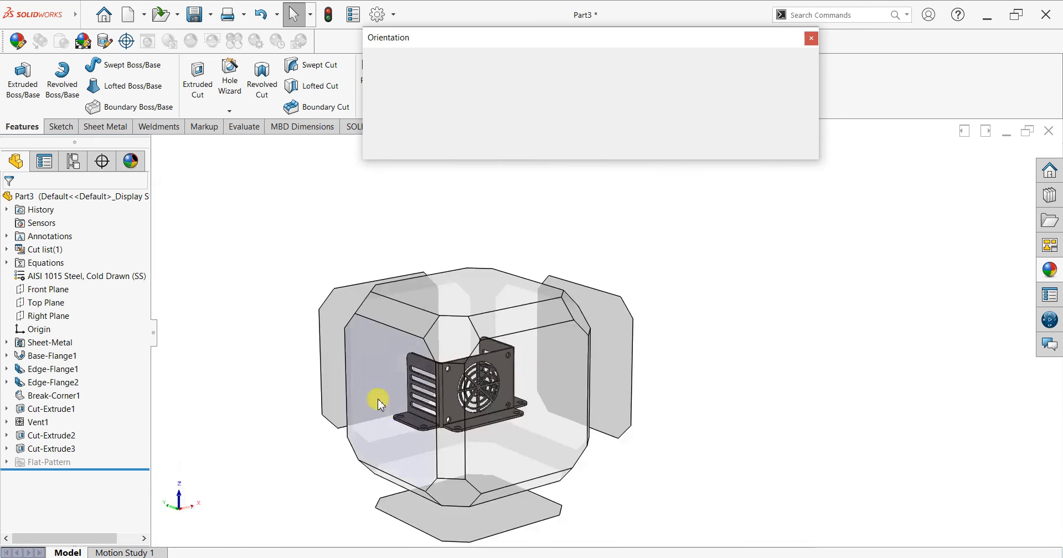
{"action": "left_click", "coordinate": [467, 340]}
{"action": "middle_click_drag", "start_coordinate": [630, 435], "coordinate": [713, 344]}
{"action": "scroll", "coordinate": [794, 330], "scroll_direction": "down", "scroll_amount": 3}
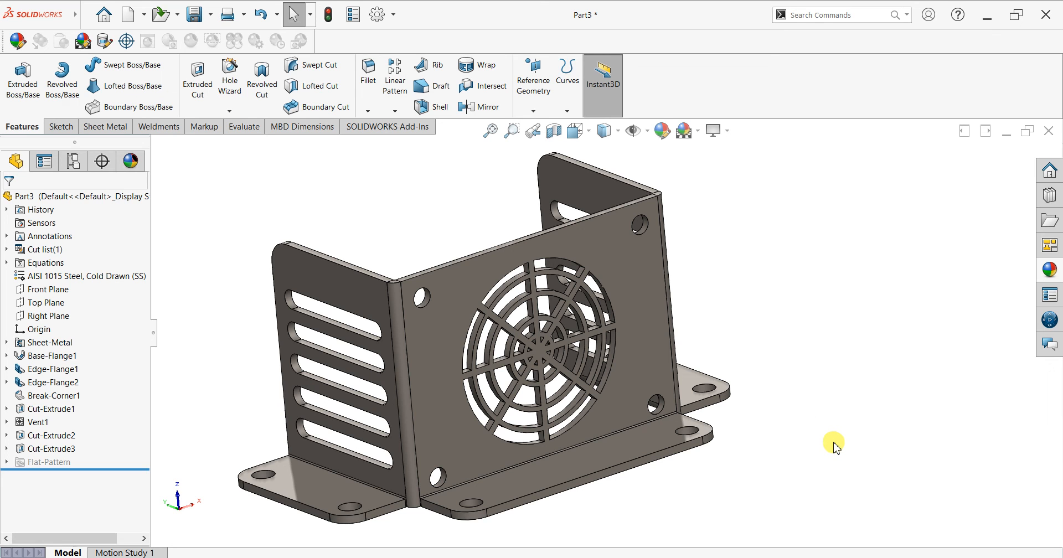
{"action": "middle_click_drag", "start_coordinate": [692, 474], "coordinate": [847, 361]}
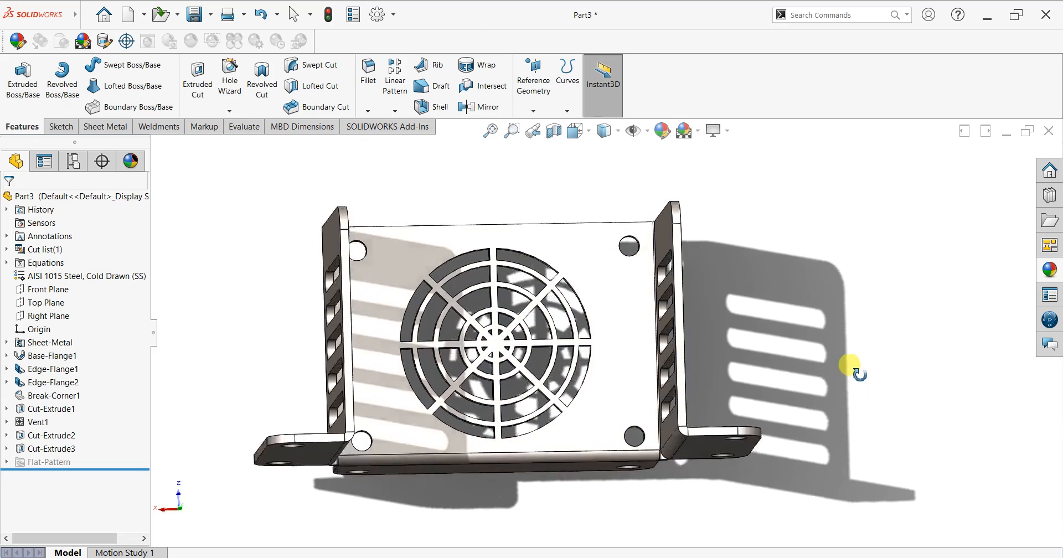
{"action": "middle_click_drag", "start_coordinate": [494, 507], "coordinate": [275, 207]}
{"action": "middle_click_drag", "start_coordinate": [407, 463], "coordinate": [441, 387]}
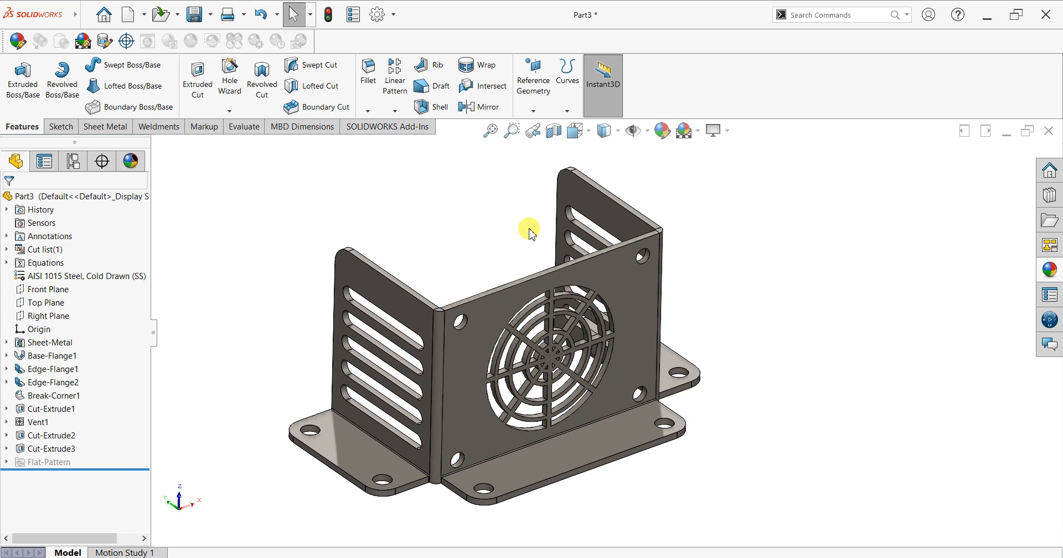
Flatten the sheet metal part to inspect its flat pattern, and return it to the folded state.
{"action": "left_click", "coordinate": [114, 128]}
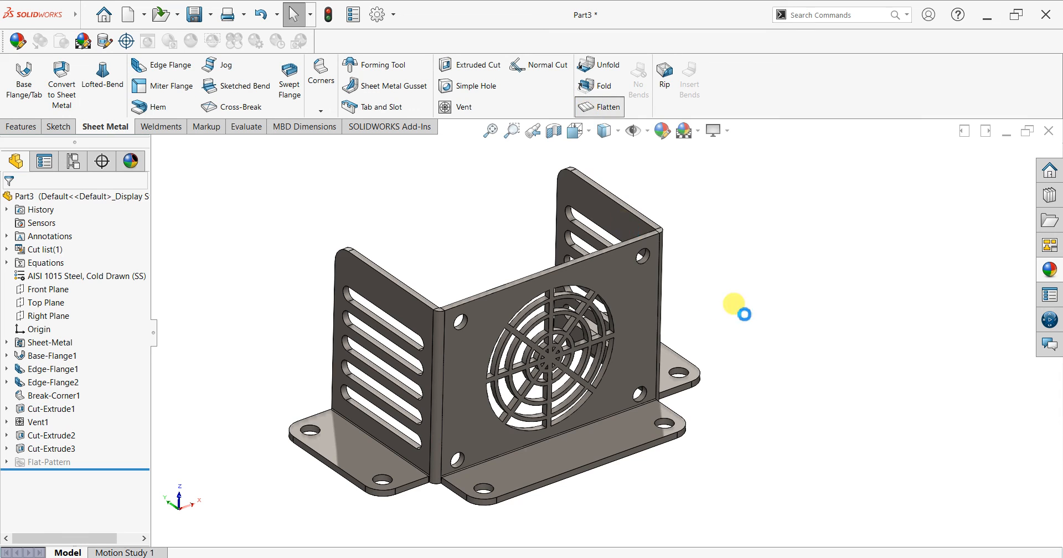
{"action": "middle_click_drag", "start_coordinate": [642, 441], "coordinate": [612, 348]}
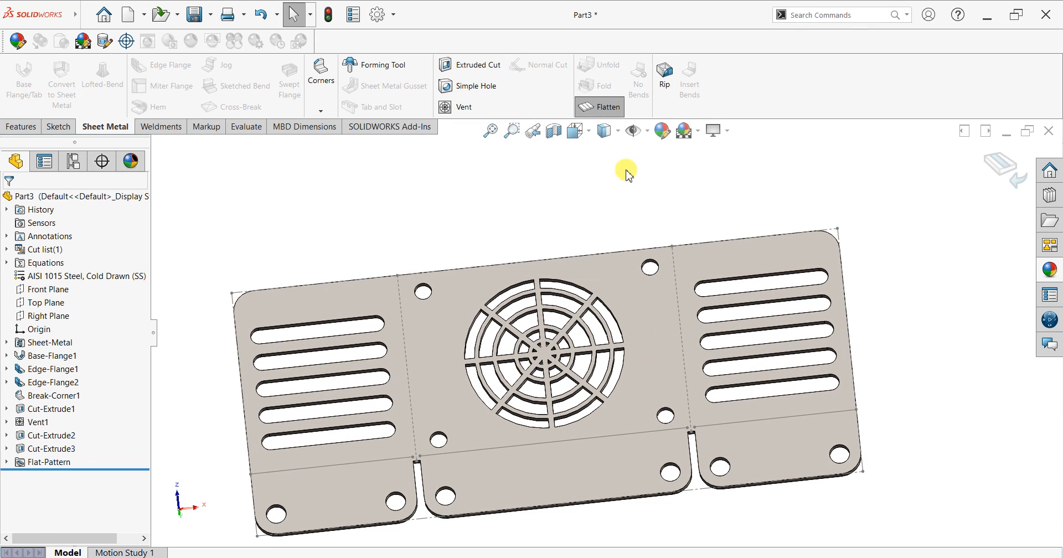
{"action": "left_click", "coordinate": [602, 110]}
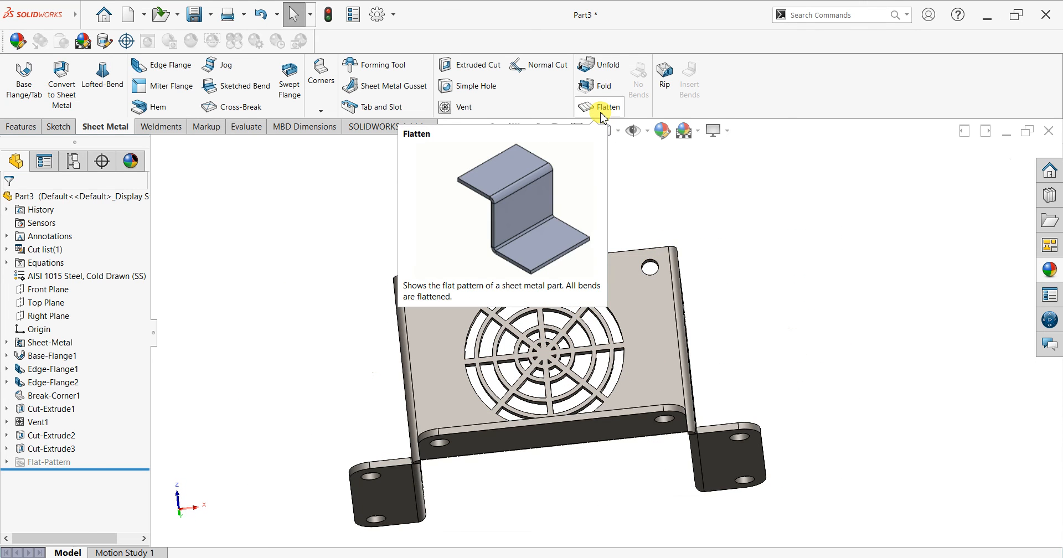
{"action": "middle_click_drag", "start_coordinate": [687, 254], "coordinate": [742, 369]}
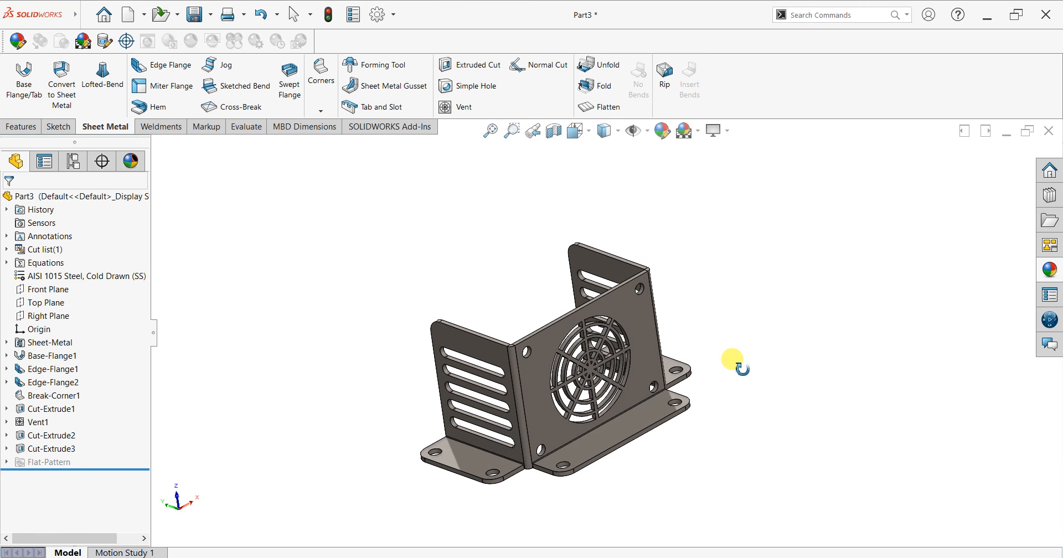